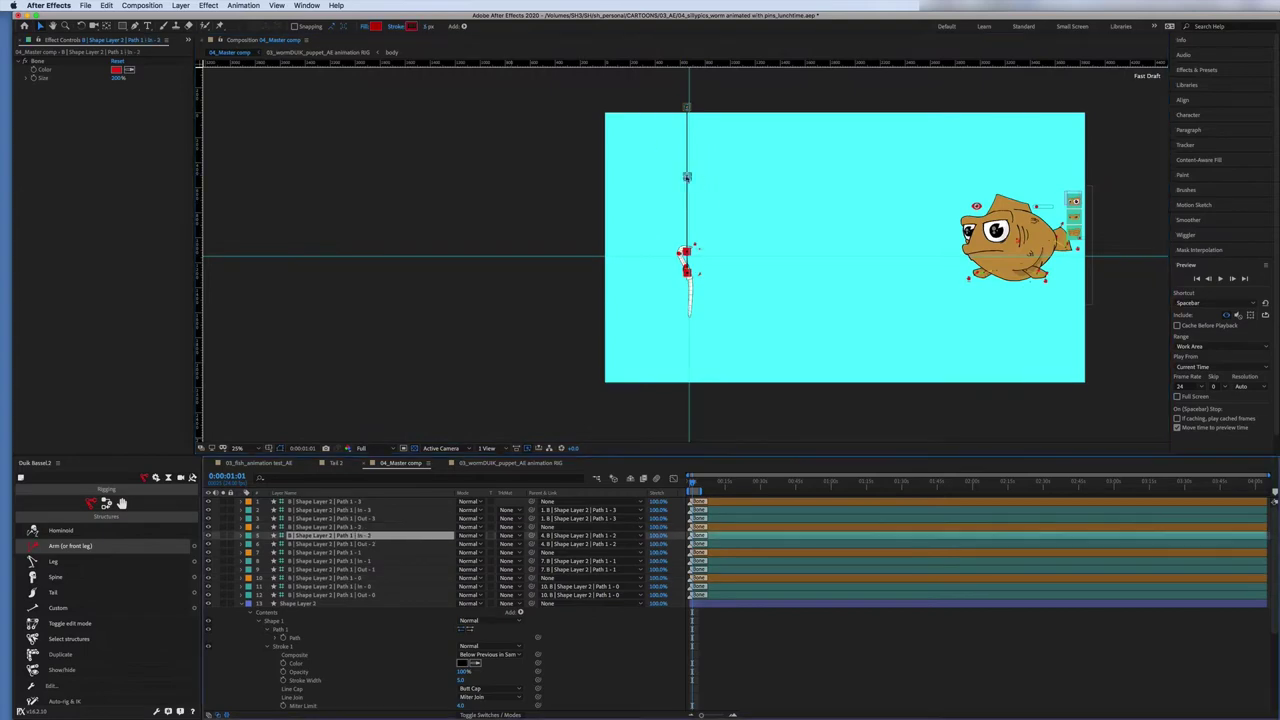
- Check which part of the fishing line each Shape Layer 2 bone controls by selecting the bones in turn
left_click(320, 544)
left_click(320, 510)
left_click(320, 552)
left_click(310, 570)
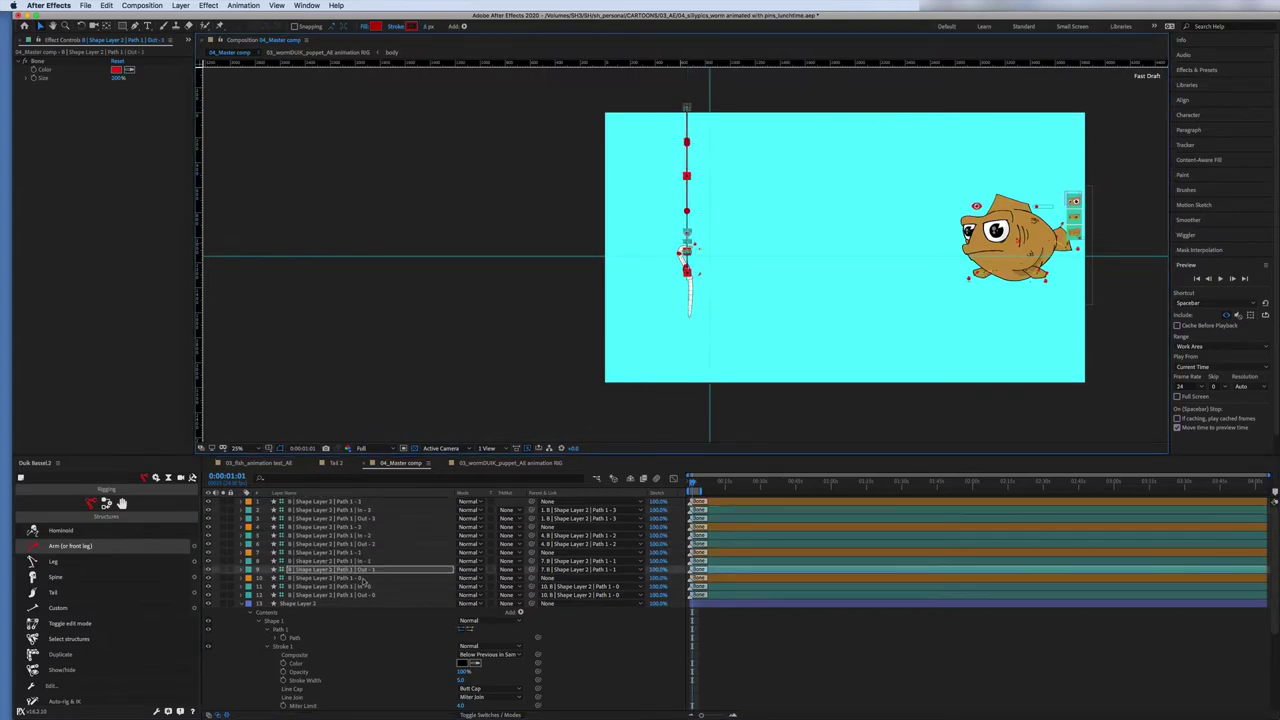
- Rename the new arm structure layers with the limb name Hook and line
key("slash")
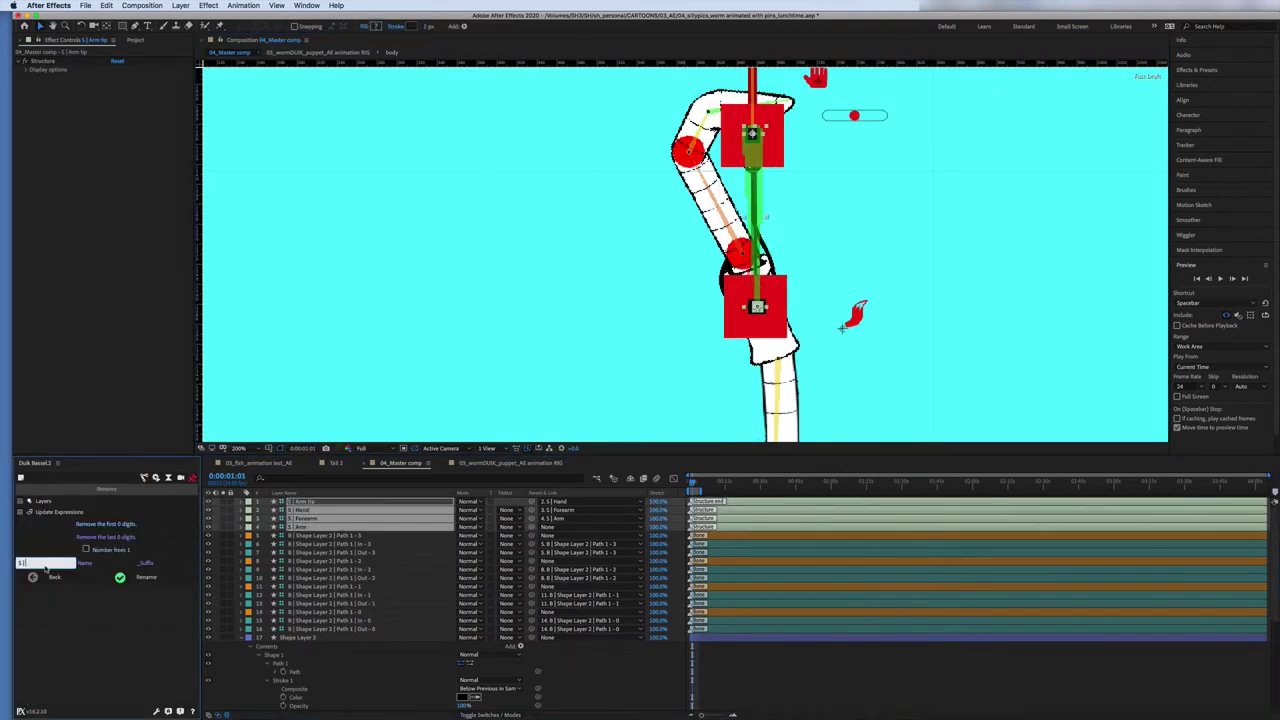
left_click(146, 577)
scroll(1080, 374, "down", 6)
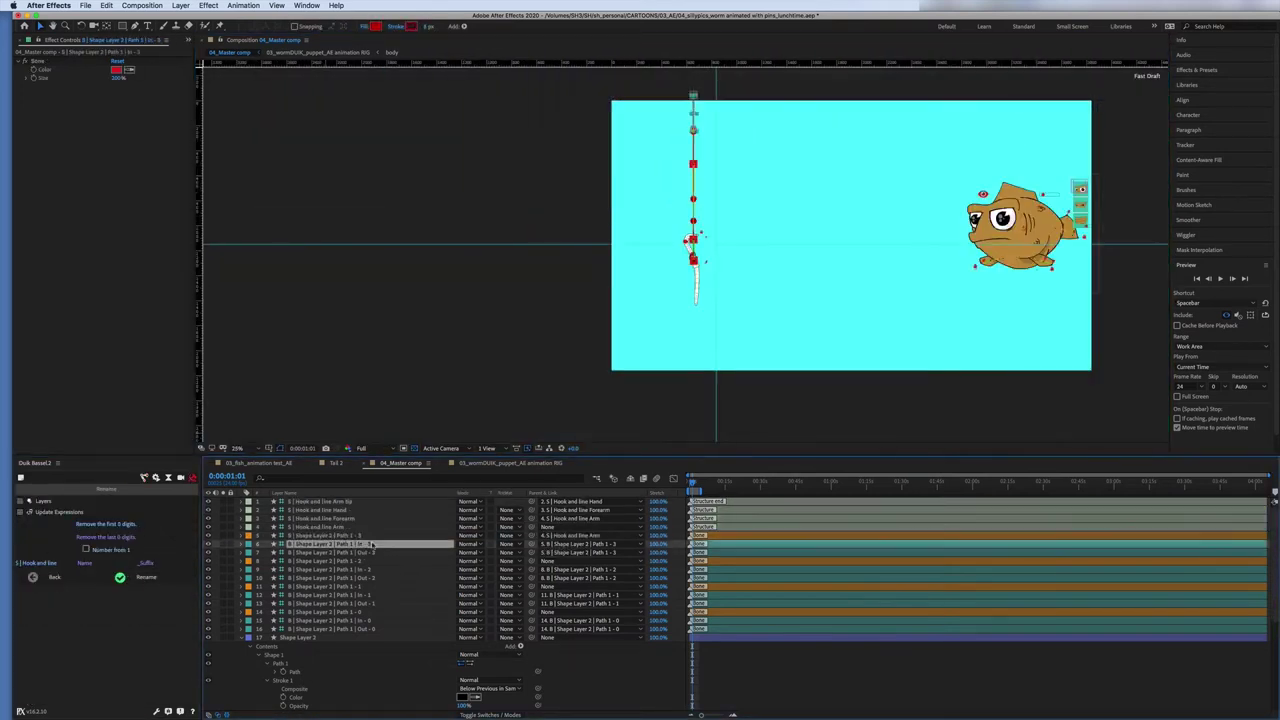
- Parent bones 3, 2, 1 and 0 to the Arm, Forearm, Hand and Arm tip structures, the hook to Hand and the worm to Arm tip
left_click(595, 548)
left_click(595, 548)
left_click(590, 550)
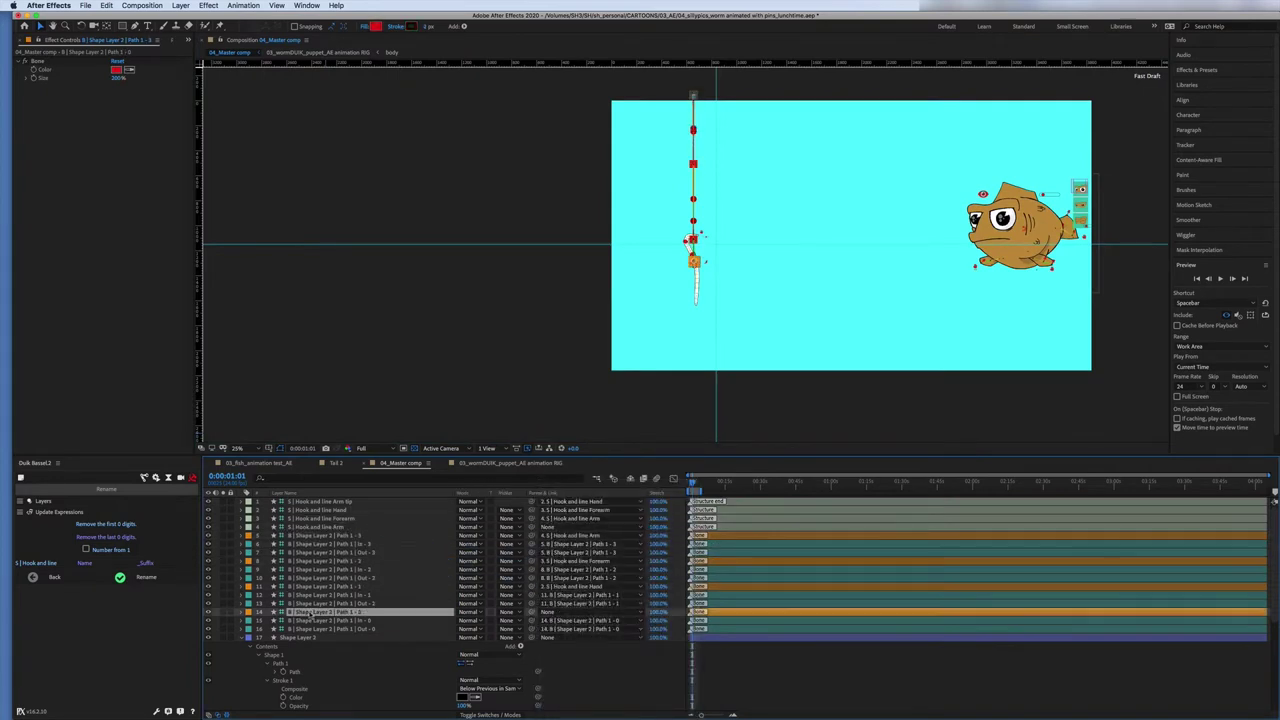
scroll(398, 632, "down", 1)
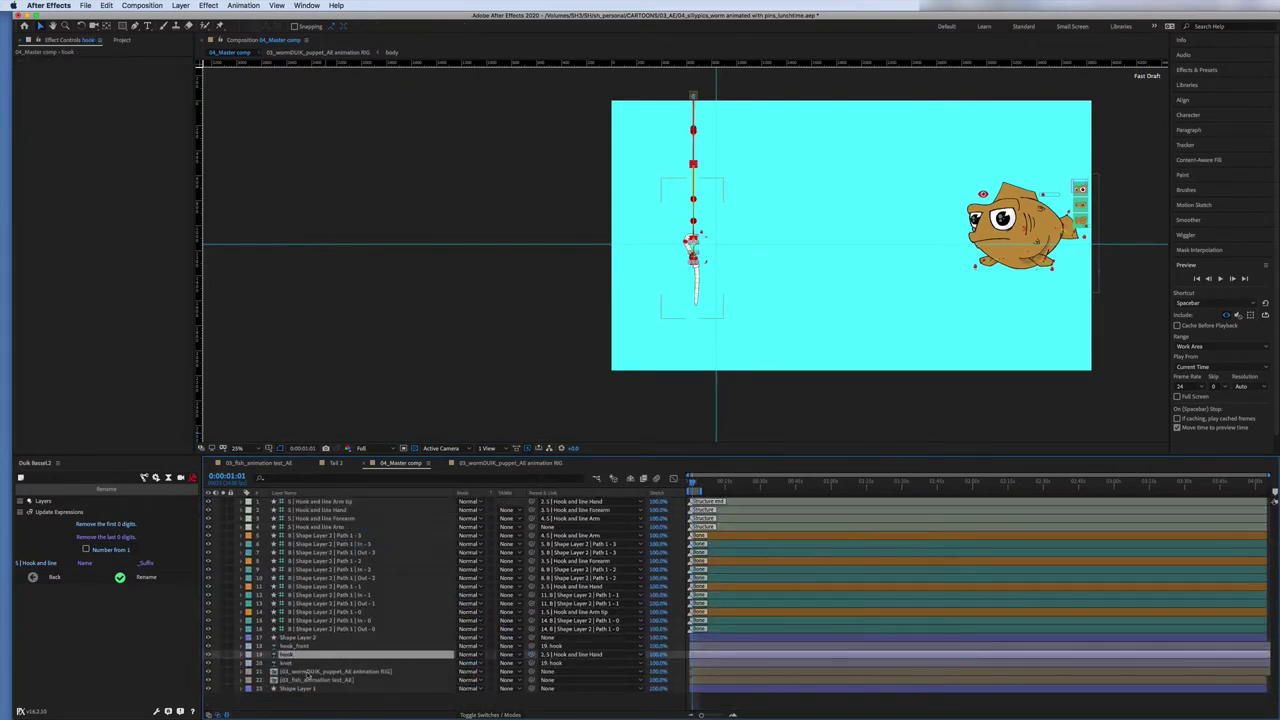
left_click(308, 672)
- Try a slight rotation of the Hook and line Arm structure to test how the line and hook follow
left_click(330, 527)
key("r")
left_click_drag(465, 536, 472, 537)
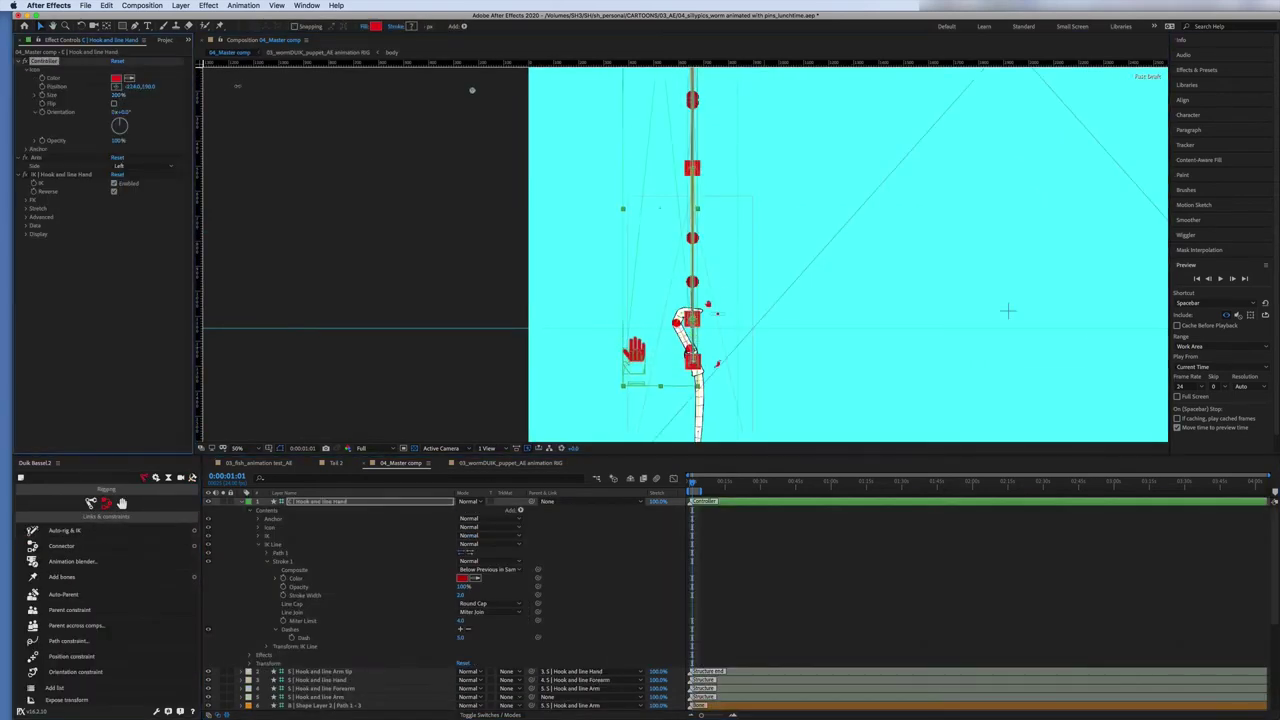
- Disable IK on the Hook and line Hand controller and test its FK Goal rotation
left_click(113, 190)
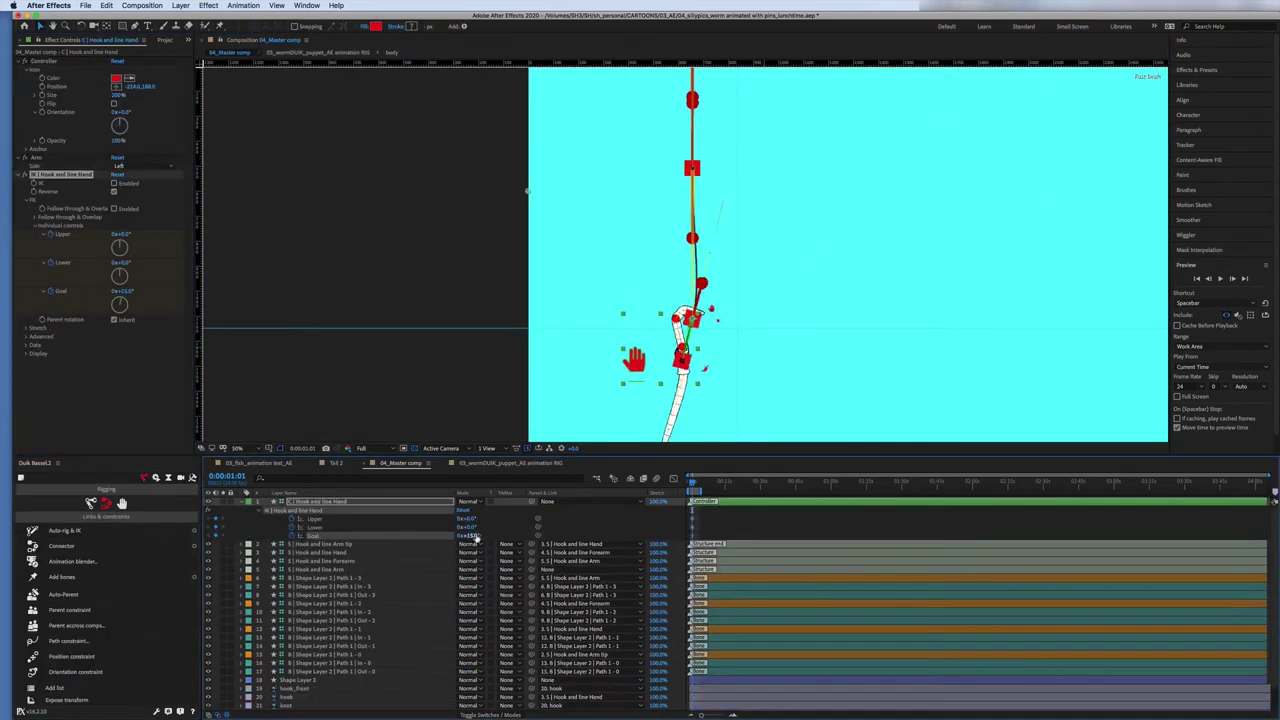
key("comma")
key("u")
- Hide the shy layers to isolate the Hook and line Hand controller with the Path 1 - 2 bone and its In and Out tangents
left_click(283, 578)
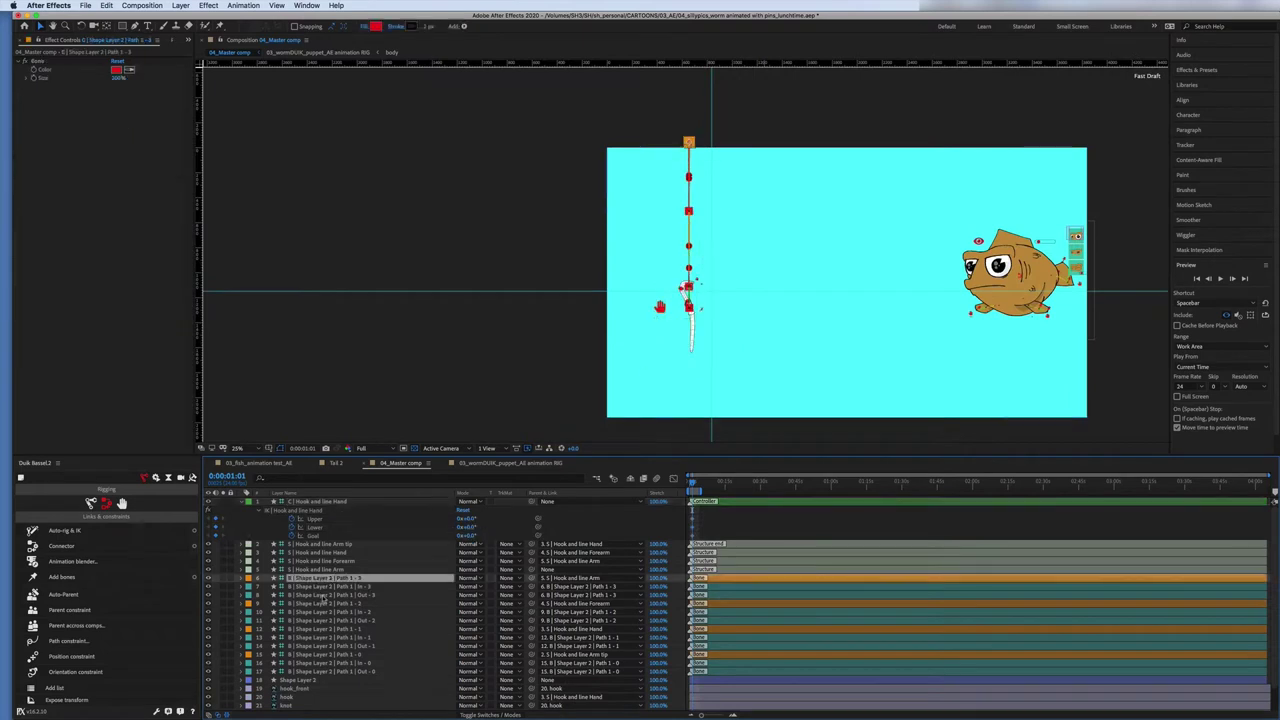
left_click(310, 603)
left_click(312, 620, "shift")
key("F4")
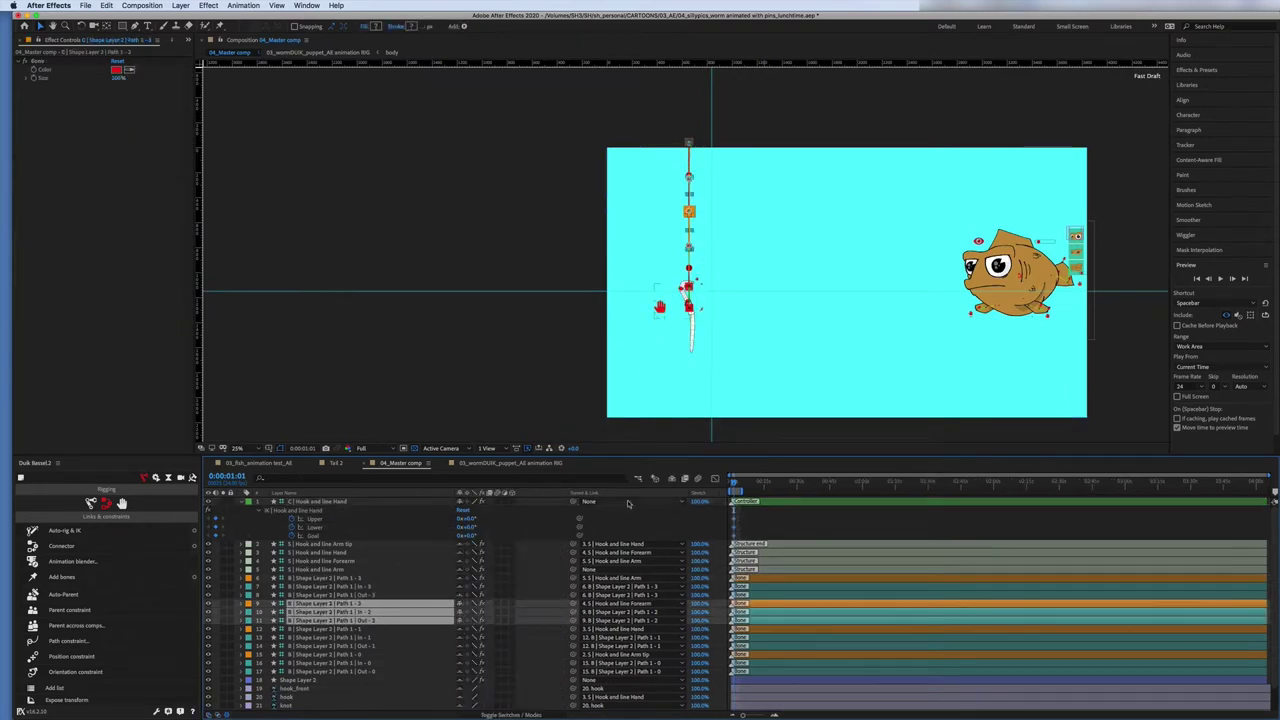
left_click(671, 478)
- Reveal the Position of the Path 1 - 2 bone and its In and Out tangent bones, and set both tangents to 0, 0
left_click(320, 519)
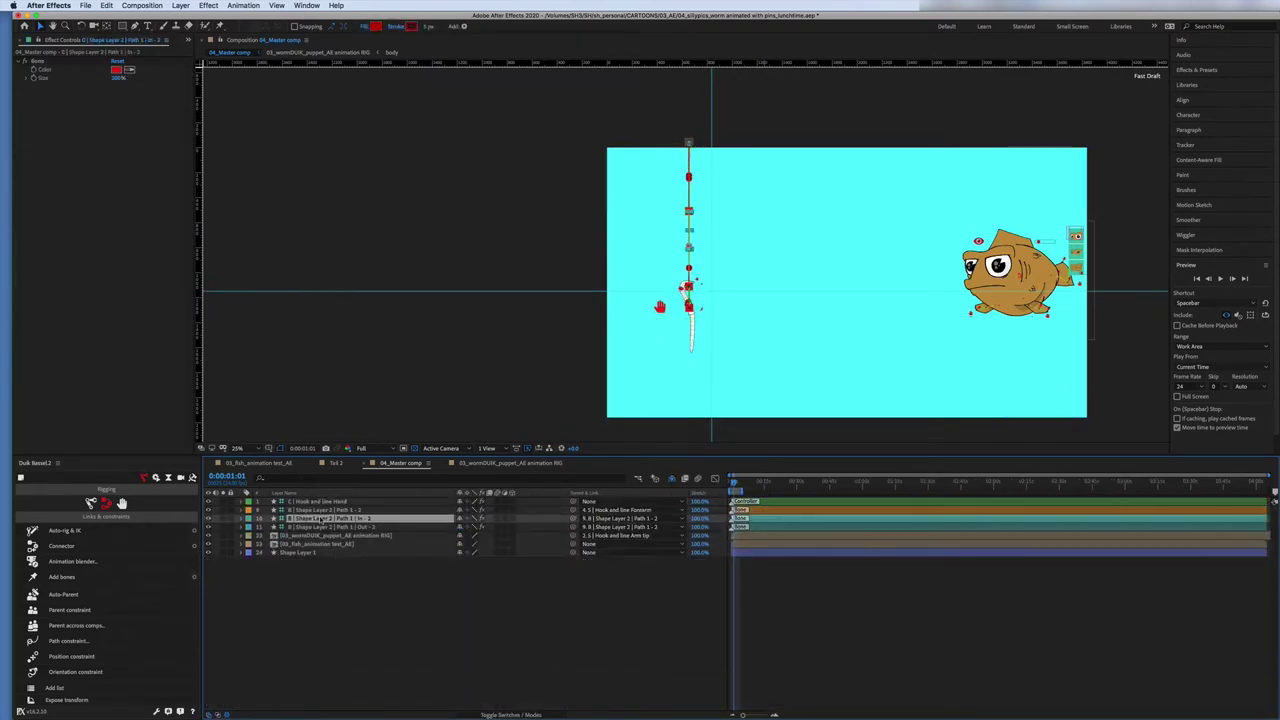
key("p")
key("period")
left_click(320, 510)
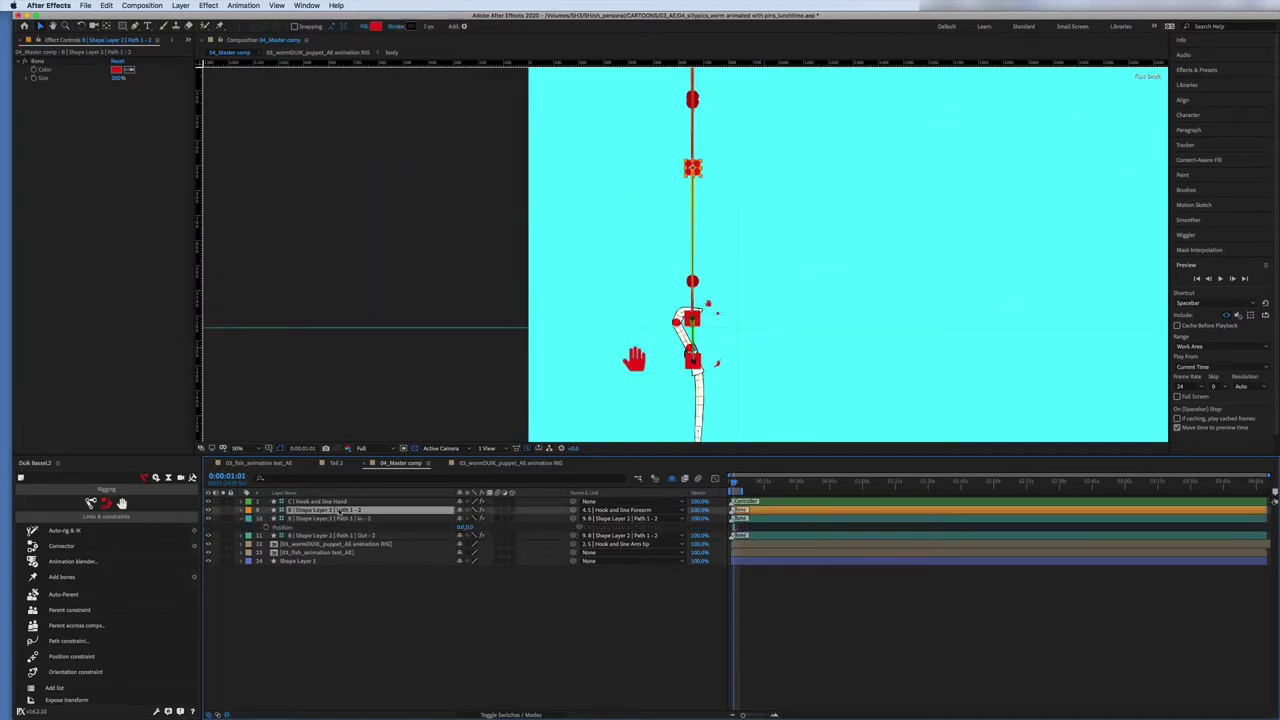
key("p")
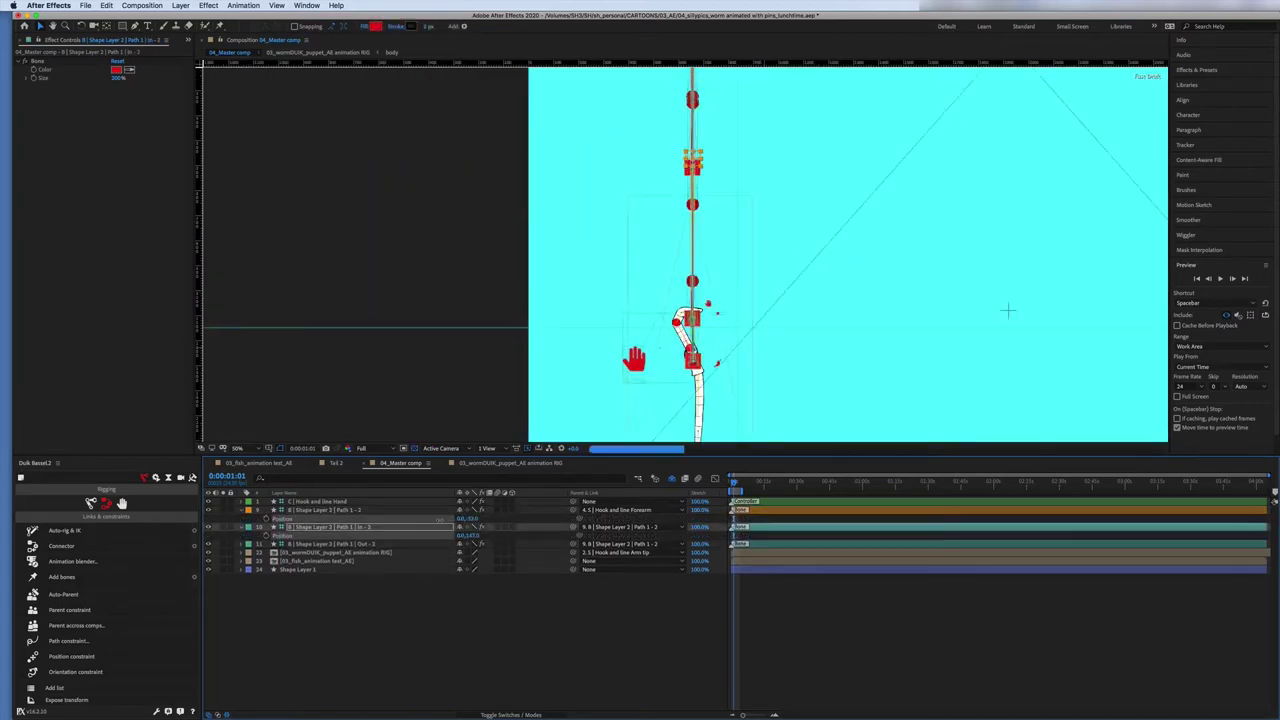
left_click(381, 544)
key("p")
- Test the line's bend with the controller's FK Lower rotation, and show the shy layers again
left_click(430, 502)
left_click_drag(121, 262, 136, 264)
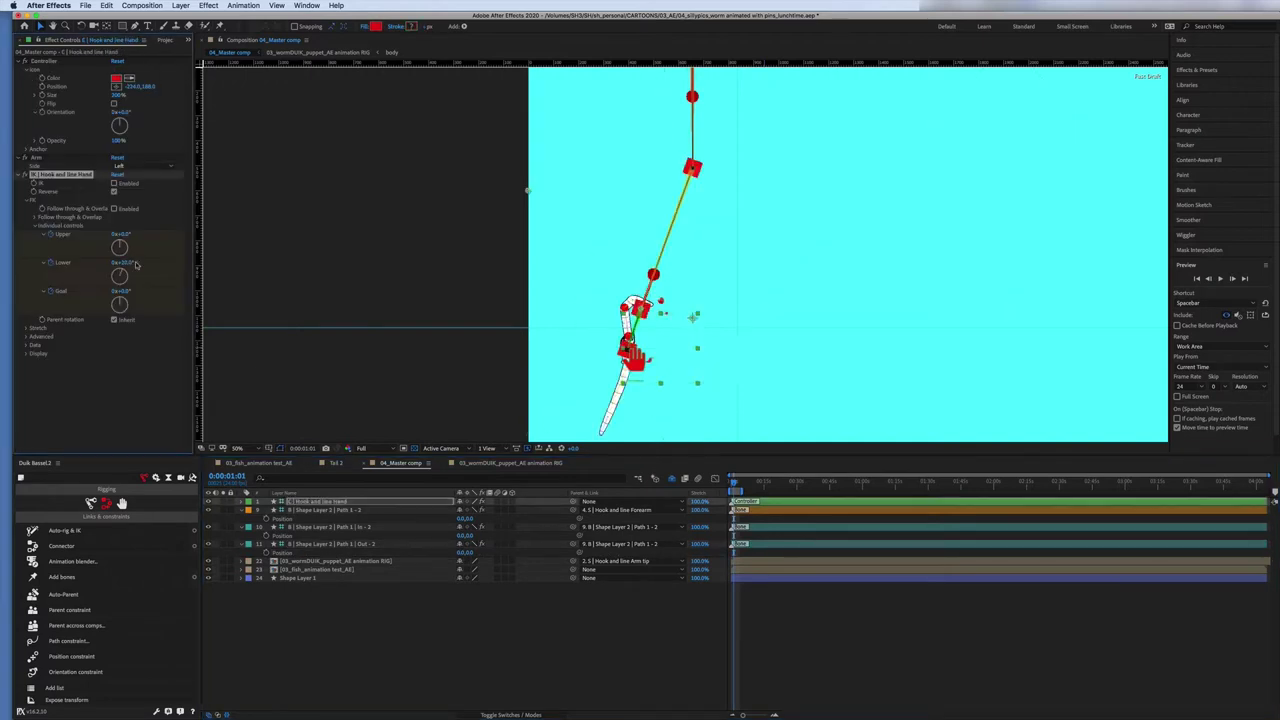
left_click(671, 478)
- Rename the Path 1 Out - 1 bone as Hook curl and offset the Path 1 - 2 In and Out tangents vertically to smooth the line
left_click(330, 621)
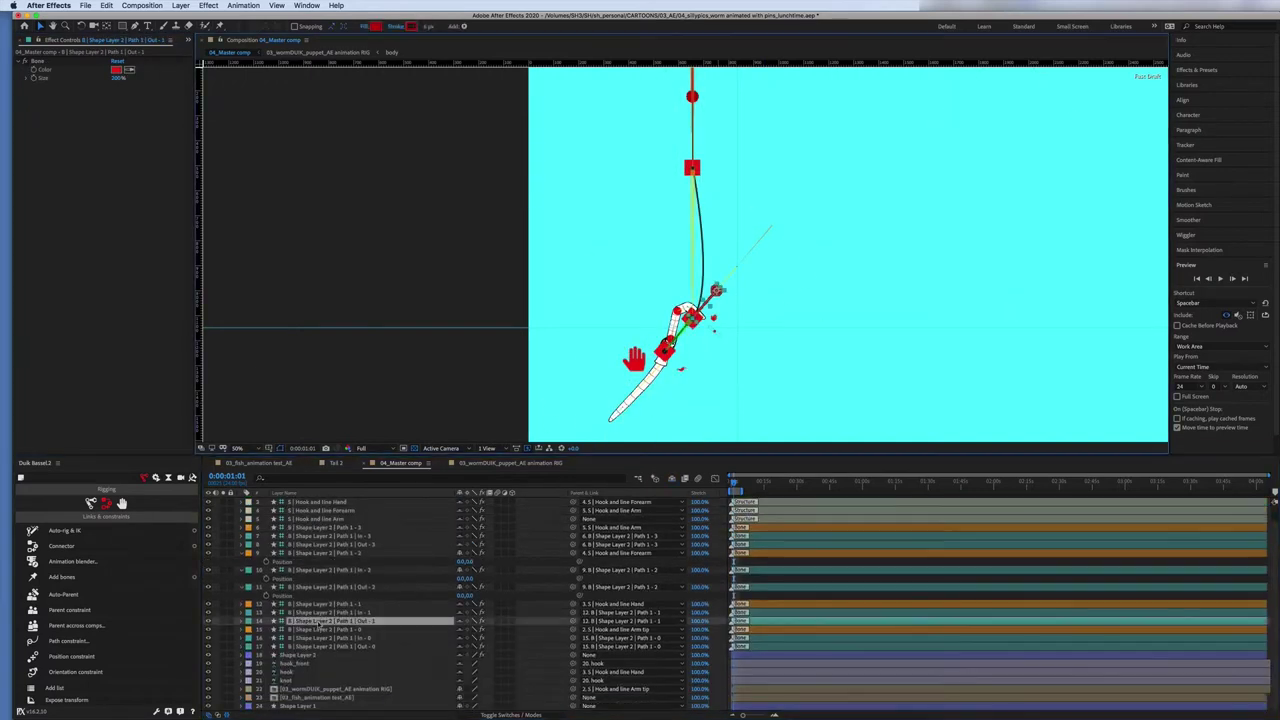
left_click(322, 587)
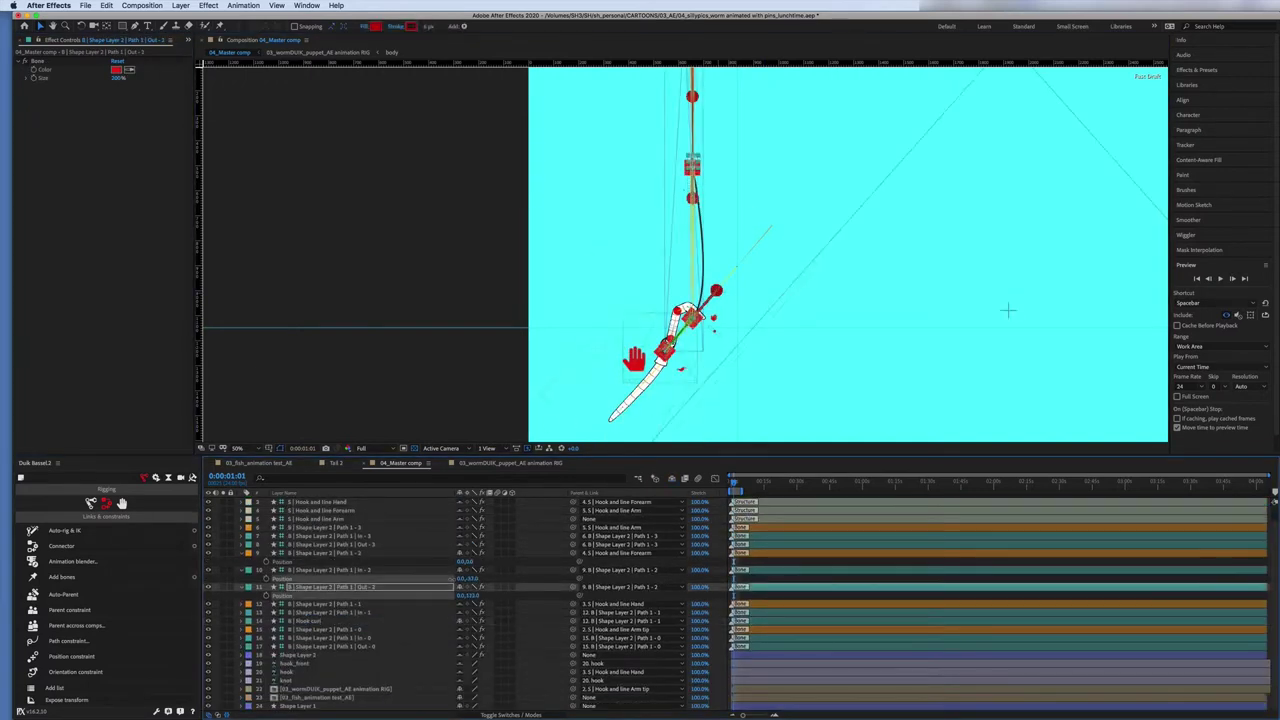
left_click(690, 250)
scroll(740, 216, "down", 2)
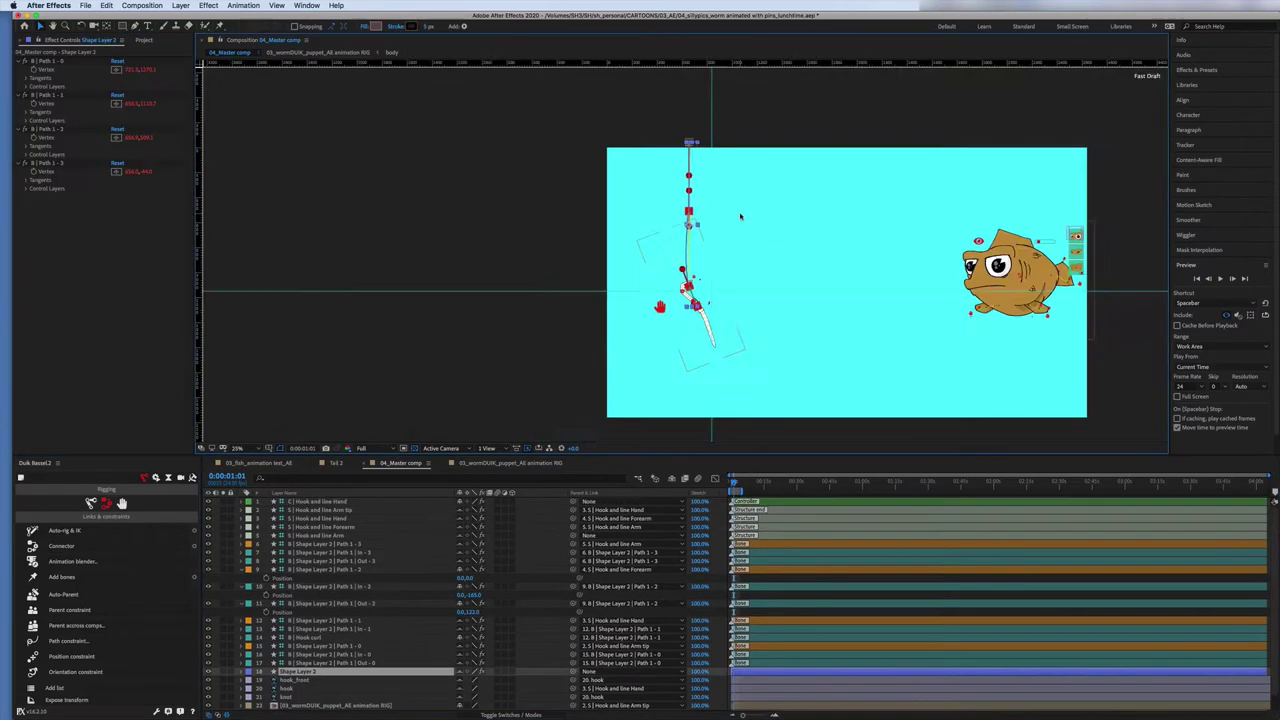
- Swing the hook with the Hook and line Hand controller's Lower rotation to check the smoothed curve
scroll(740, 216, "up", 2)
left_click(320, 501)
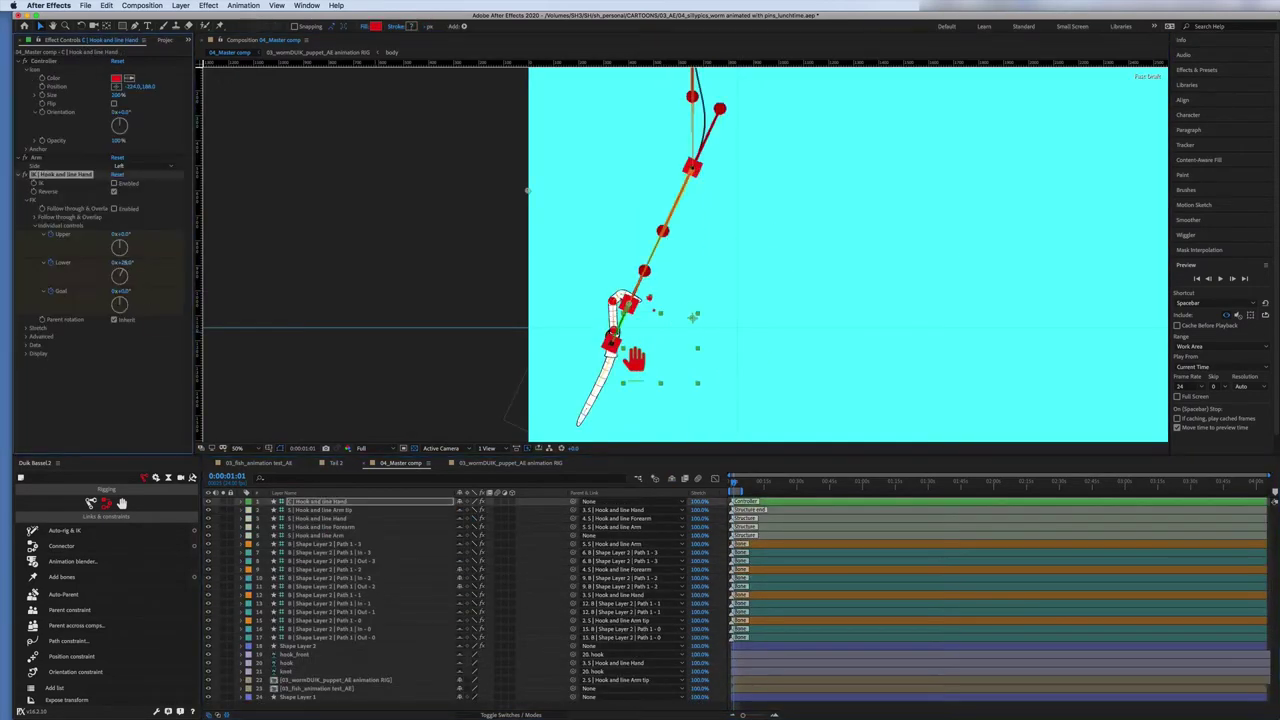
key("period")
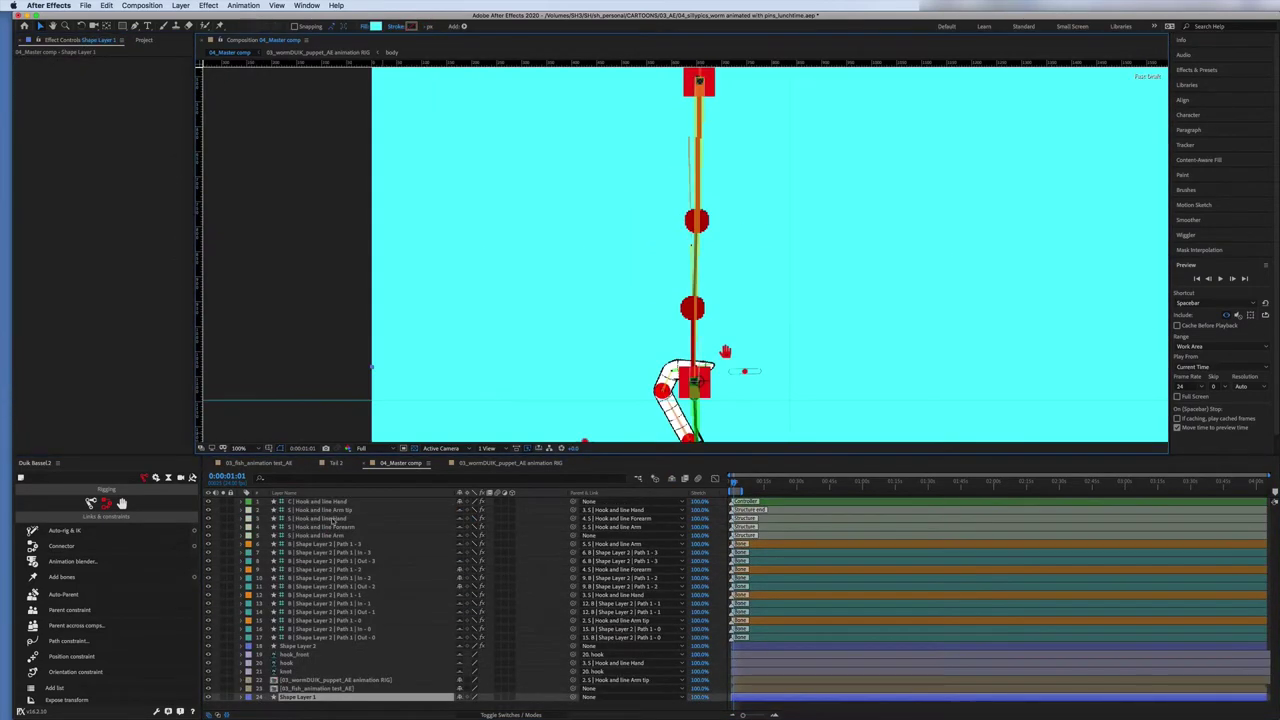
- Rename Shape Layer 2 as LINE
left_click(290, 645)
key("Return")
type("LINE")
key("Return")
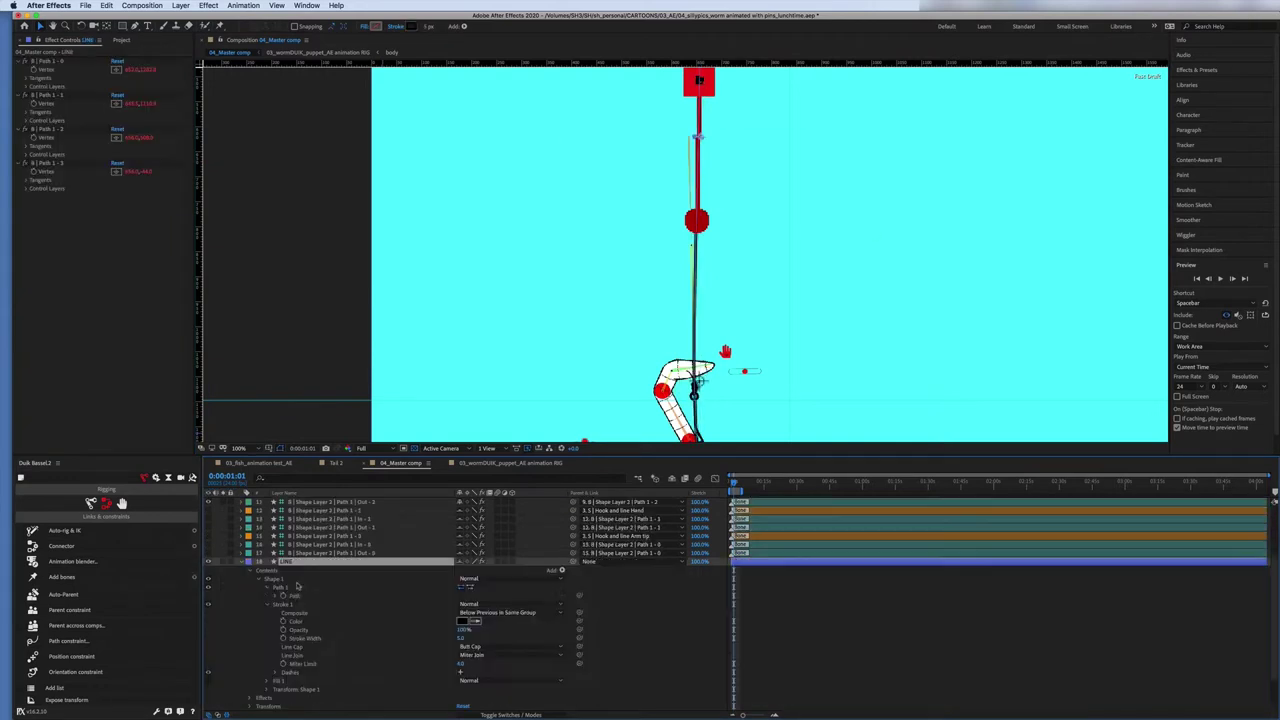
- Hide the line's bones and the Hook and line structures, leaving the hand controller visible
left_click(241, 645)
scroll(303, 592, "up", 5)
scroll(603, 306, "down", 1)
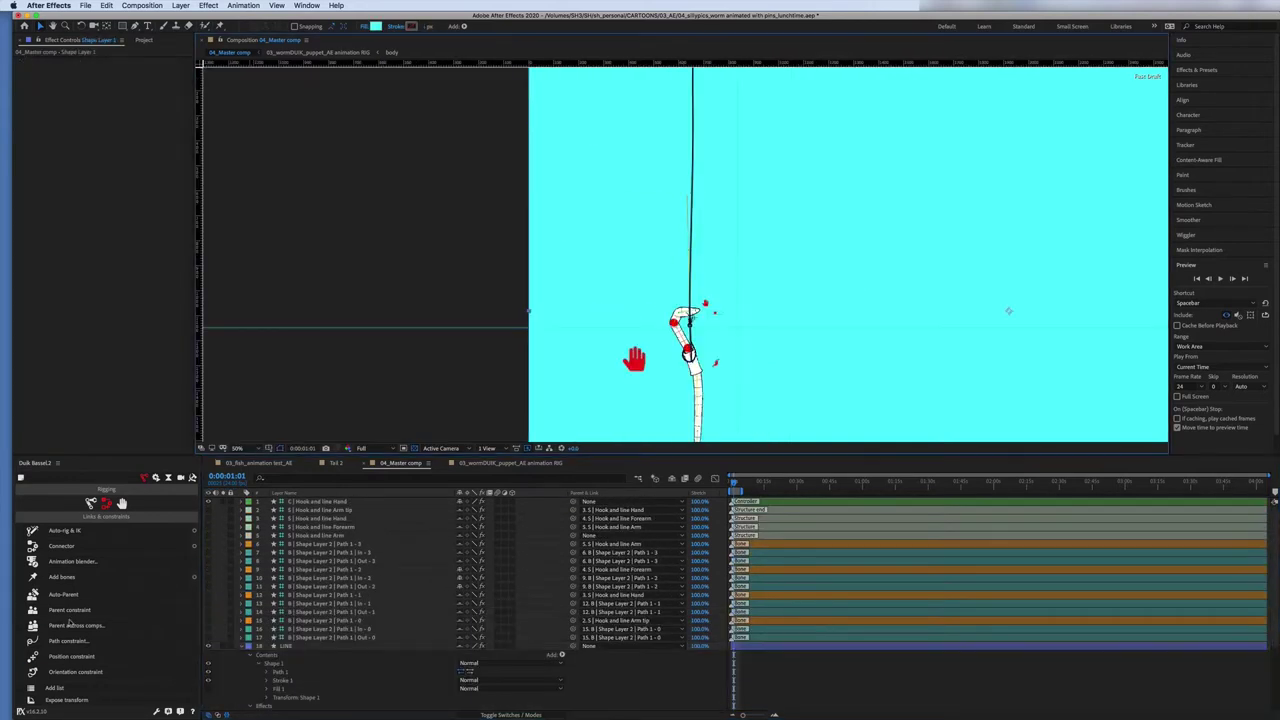
left_click(57, 672)
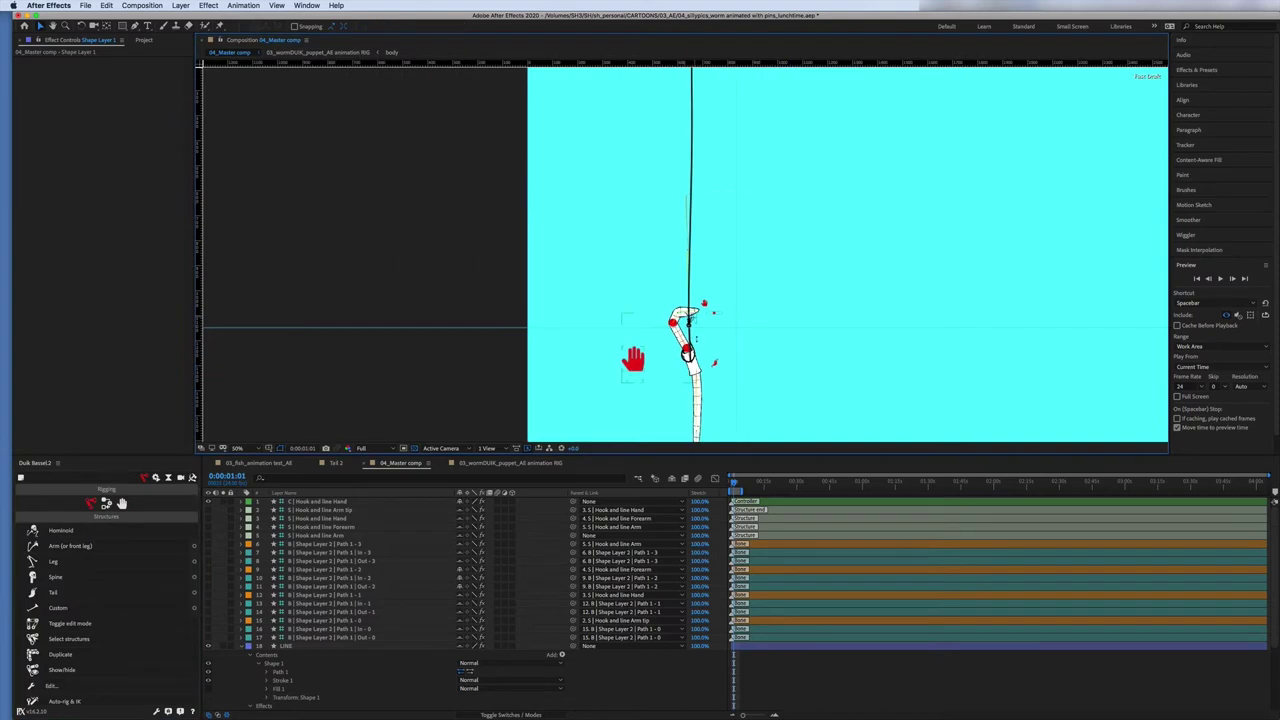
- Shift the Hook and line Hand controller's icon farther from the hook by setting its horizontal icon position to -307
scroll(475, 280, "up", 2)
left_click(475, 280)
left_click_drag(138, 86, 123, 109)
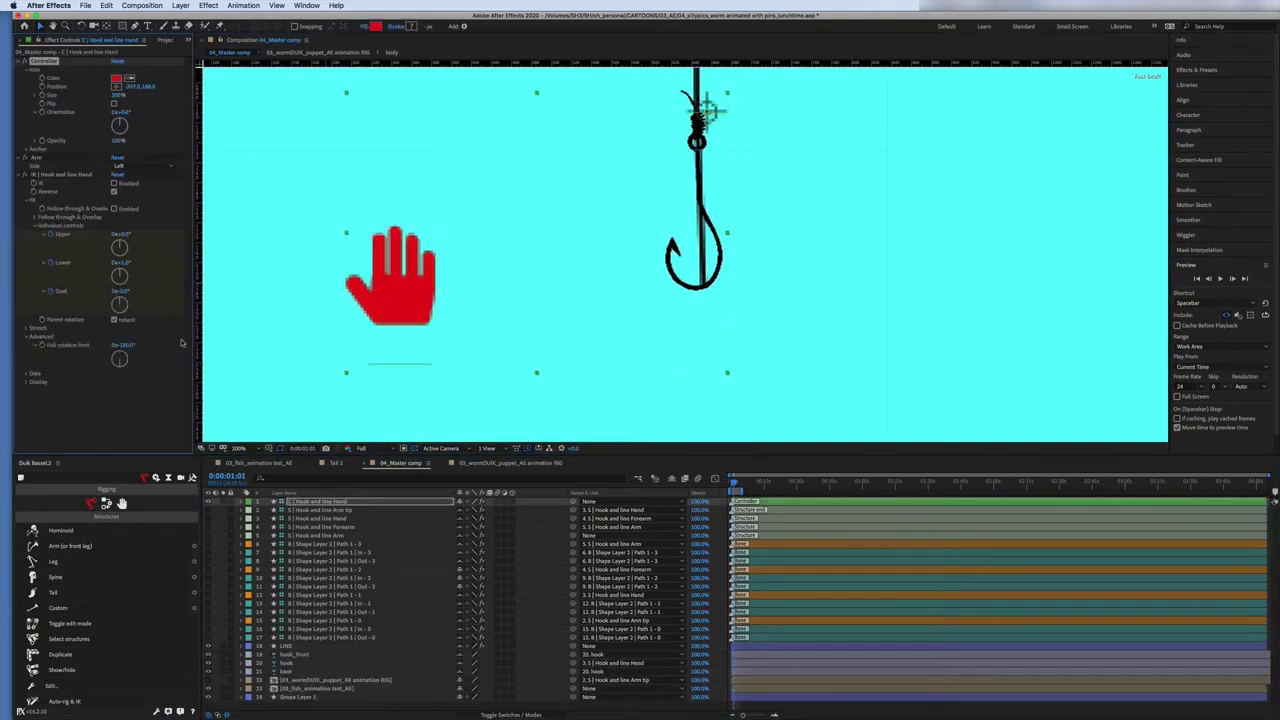
- Try masking the LINE layer with the Pen tool so that the line ends at the knot
left_click(751, 117)
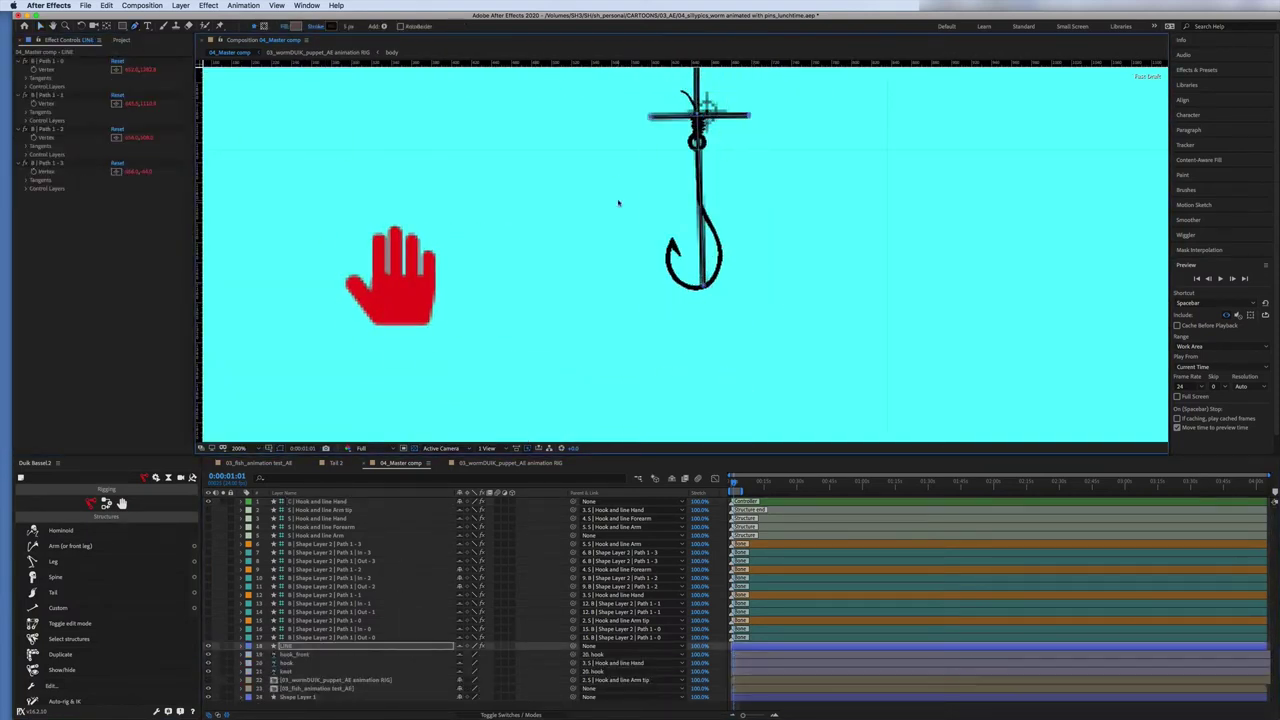
scroll(734, 271, "down", 2)
scroll(689, 243, "up", 5)
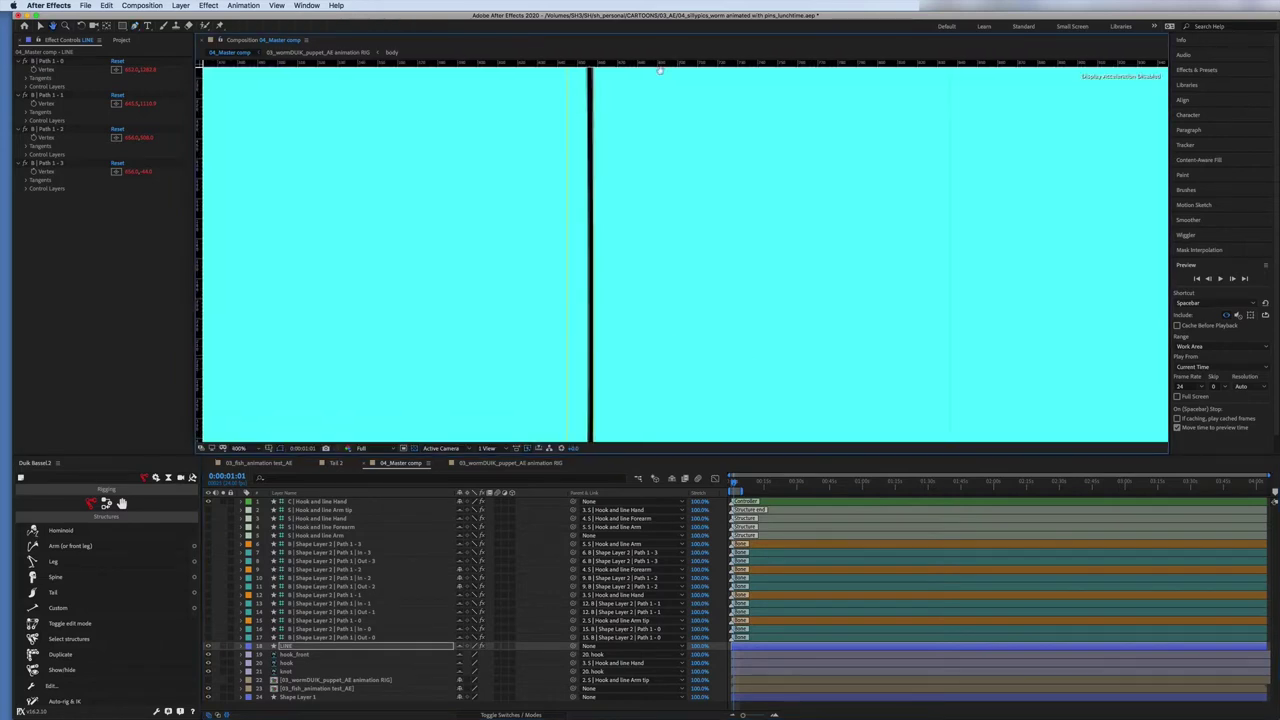
scroll(665, 165, "down", 2)
scroll(672, 294, "down", 2)
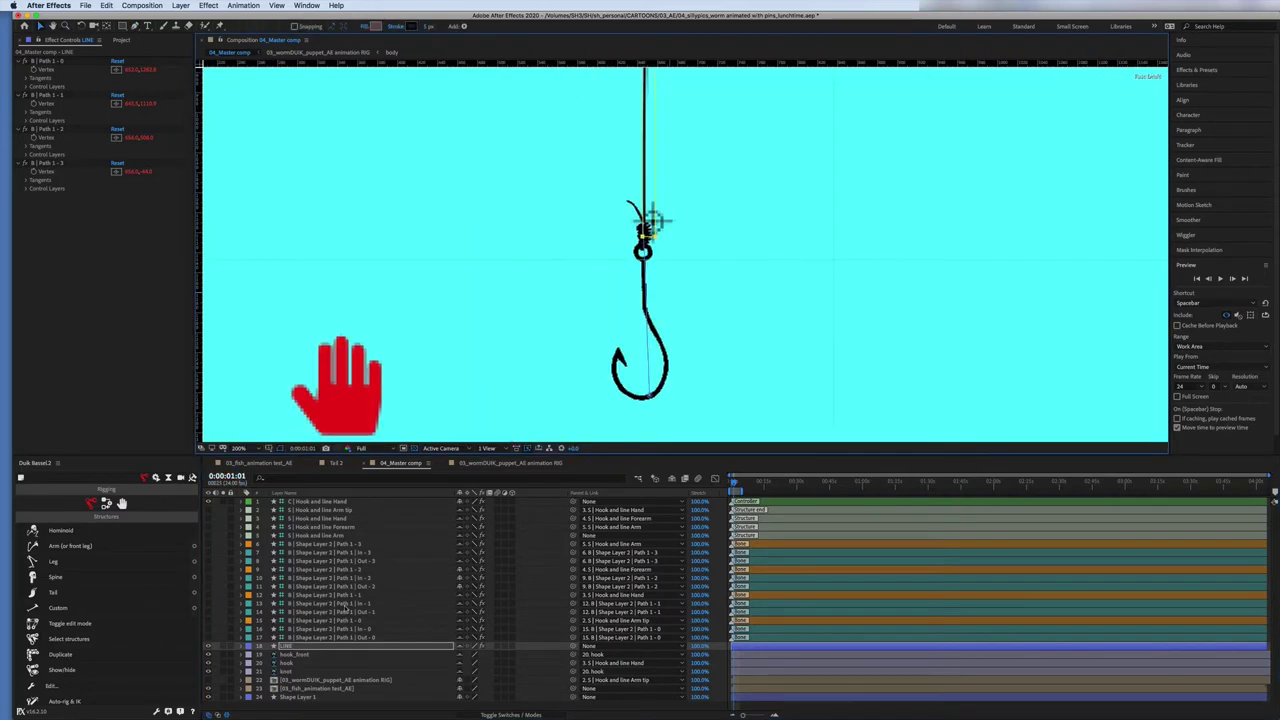
- Draw a rectangular mask around the hook on the LINE layer, set it to Subtract, and test it by moving the controller
left_click(320, 501)
left_click(296, 647)
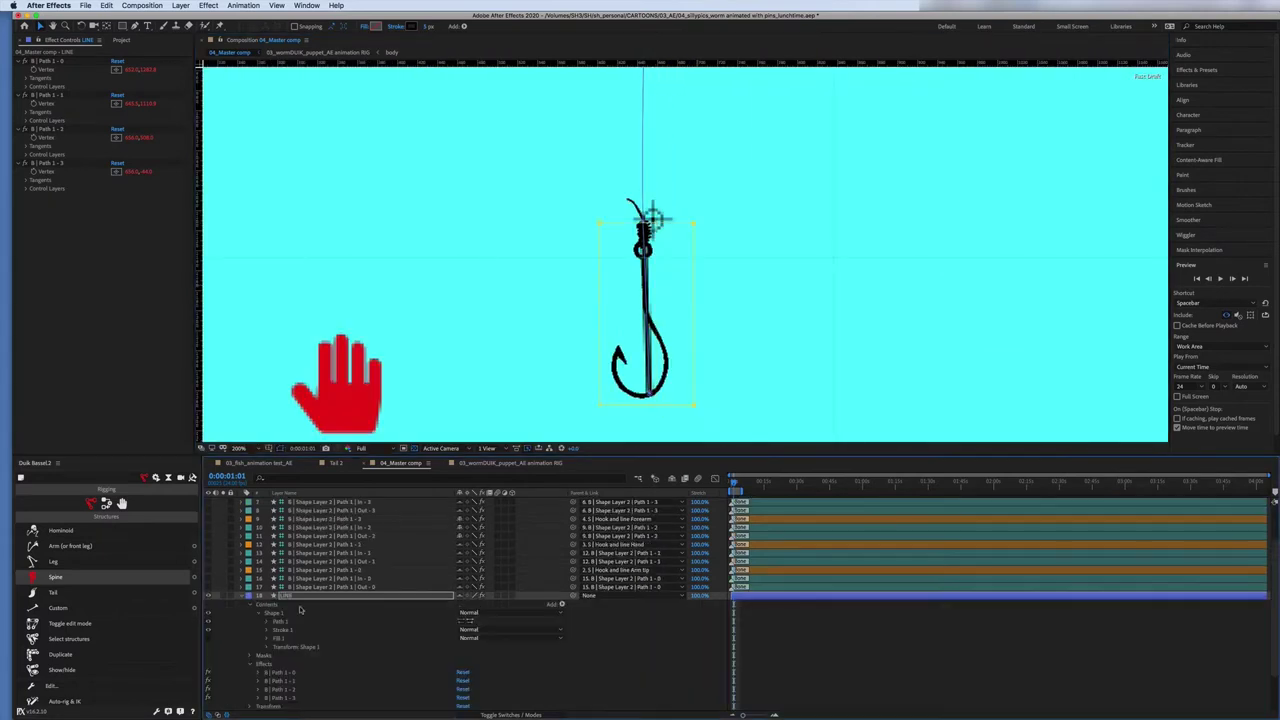
left_click(652, 217)
left_click_drag(652, 217, 652, 216)
key("ctrl+z")
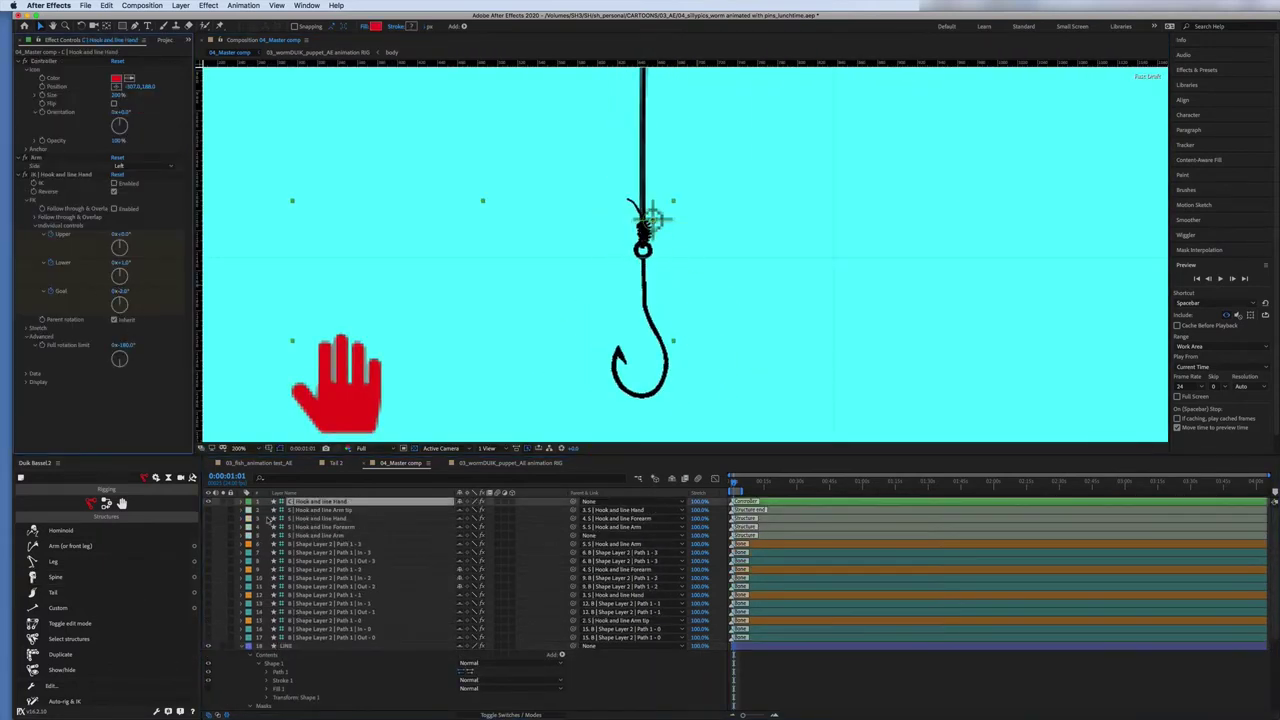
- Widen the LINE layer's Subtract mask on both sides of the hook and test it with a small controller move
left_click(652, 217)
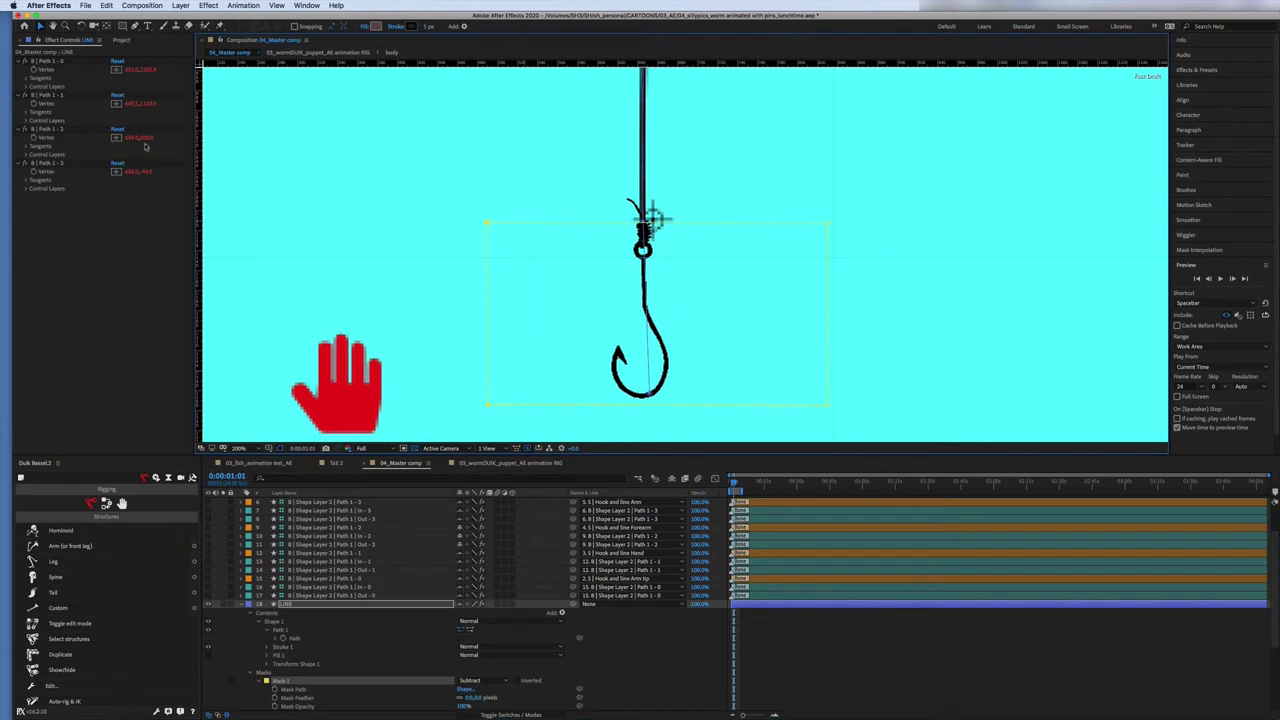
left_click_drag(652, 217, 652, 216)
key("ctrl+z")
- Disable the controller's IK again and swing the hook with the FK Goal rotation to check the masked line
scroll(797, 284, "down", 3)
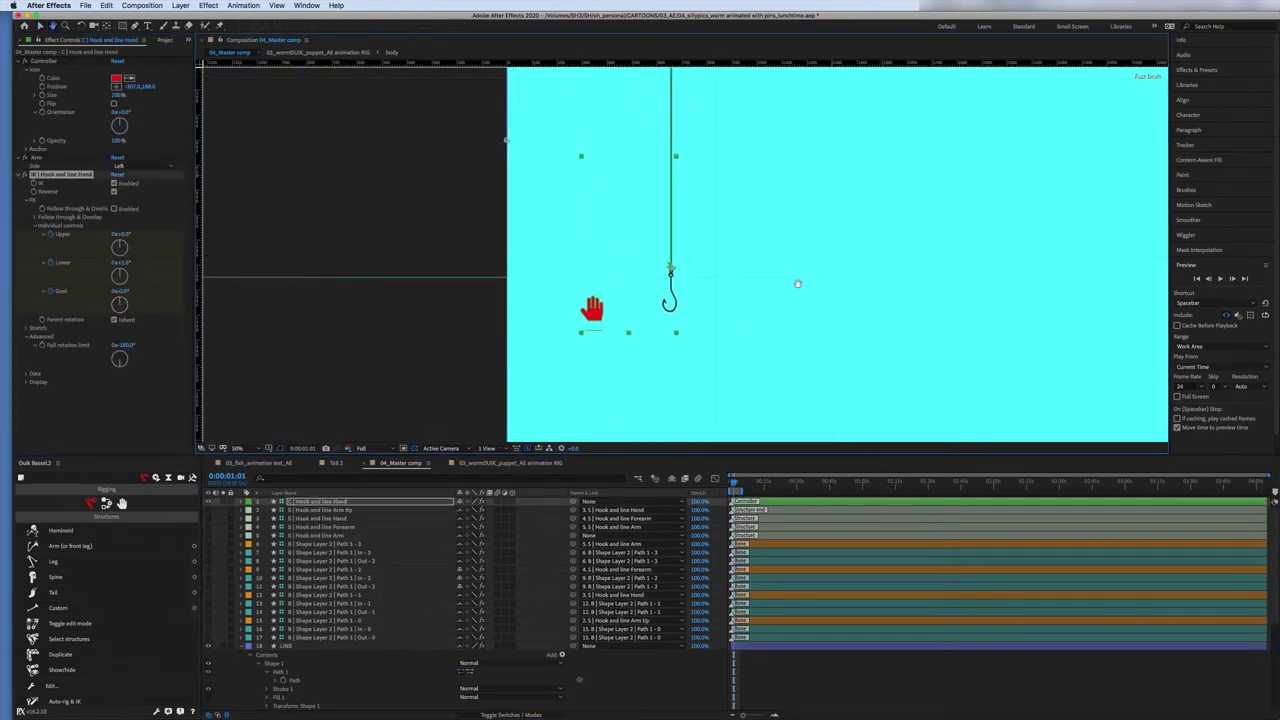
scroll(797, 284, "up", 2)
left_click(119, 302)
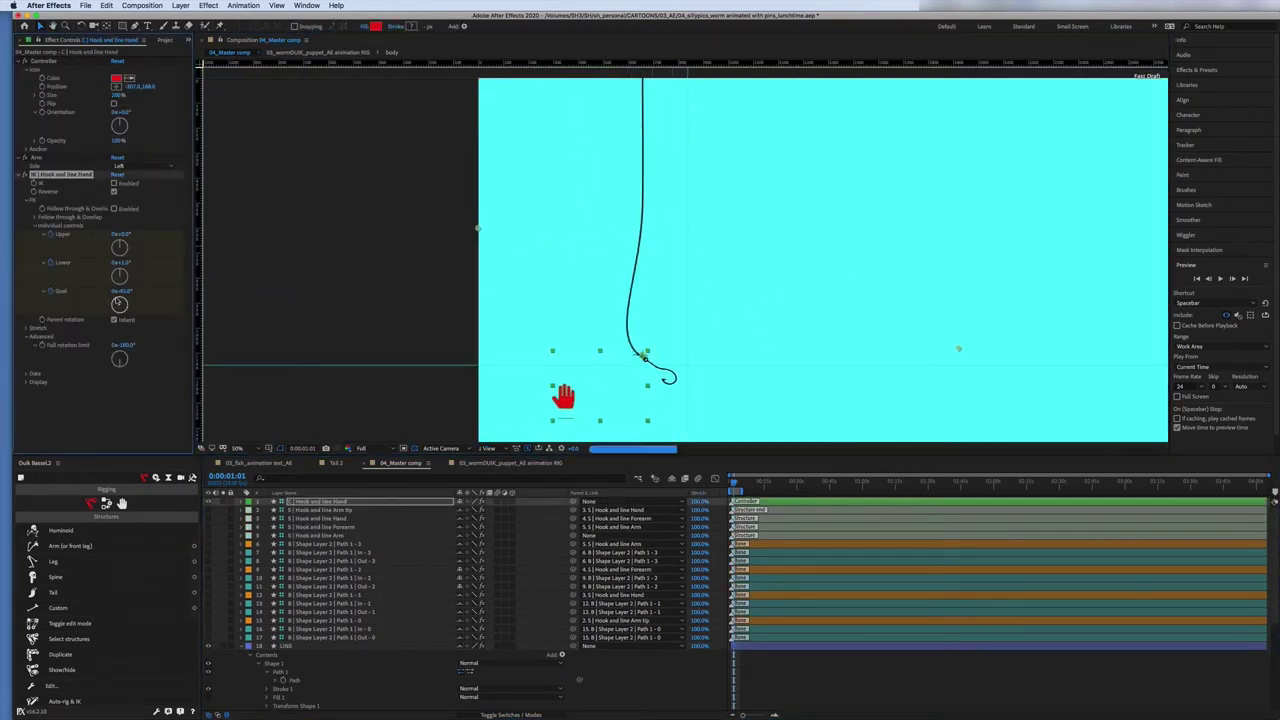
- Show the worm puppet rig again and move the hook and knot layers below it, keeping hook_front above
left_click(641, 300)
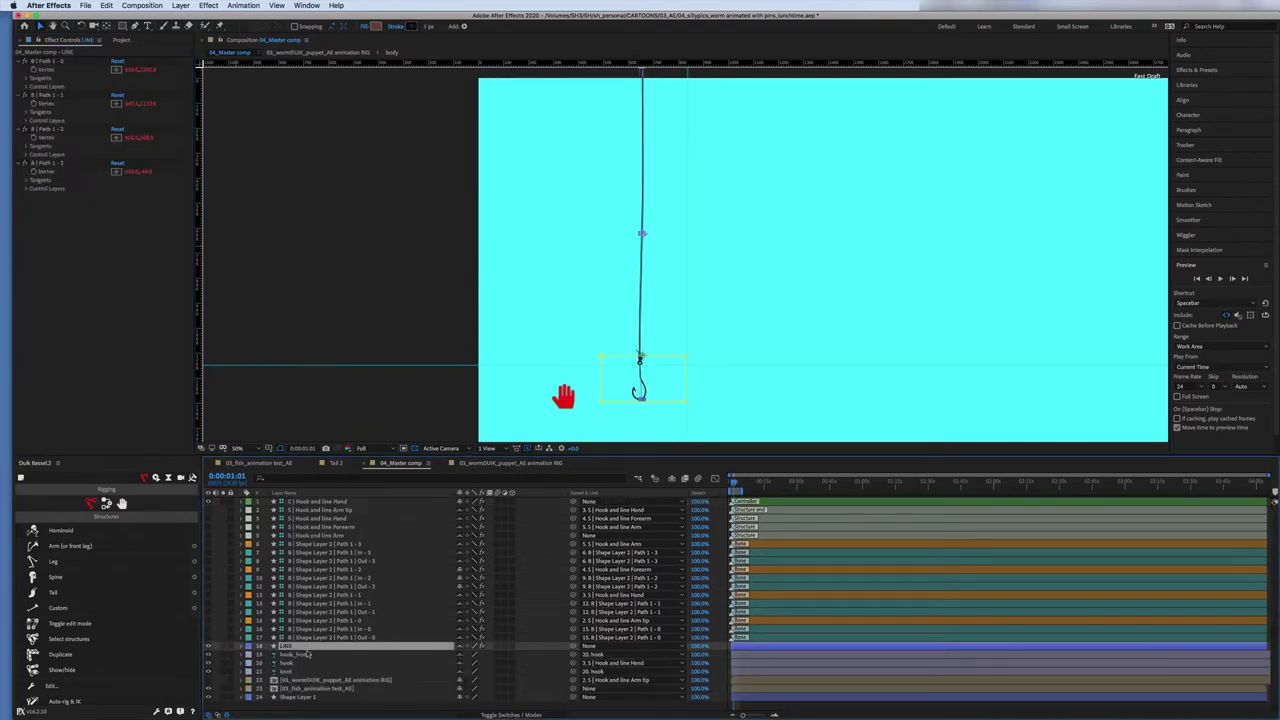
left_click(563, 396)
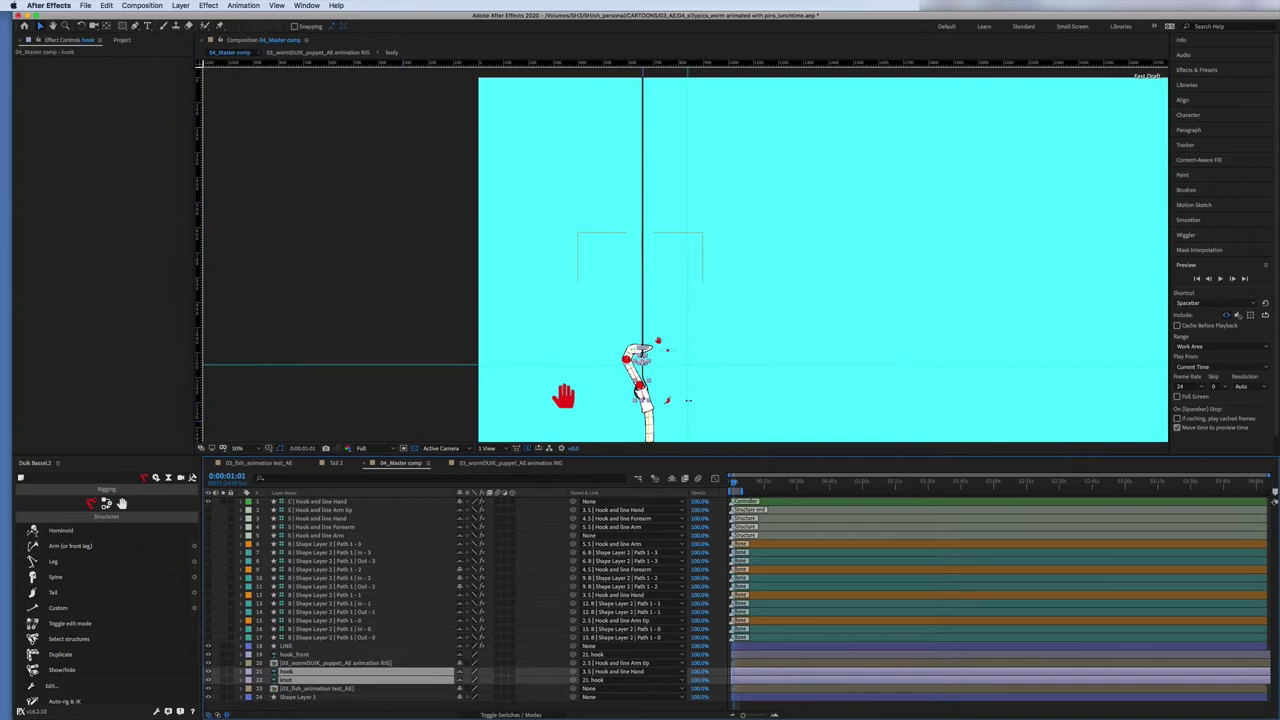
- Keyframe the 03_fish_animation test_AE layer's Position so the fish enters from beyond the frame's right edge by 4 seconds
key("comma")
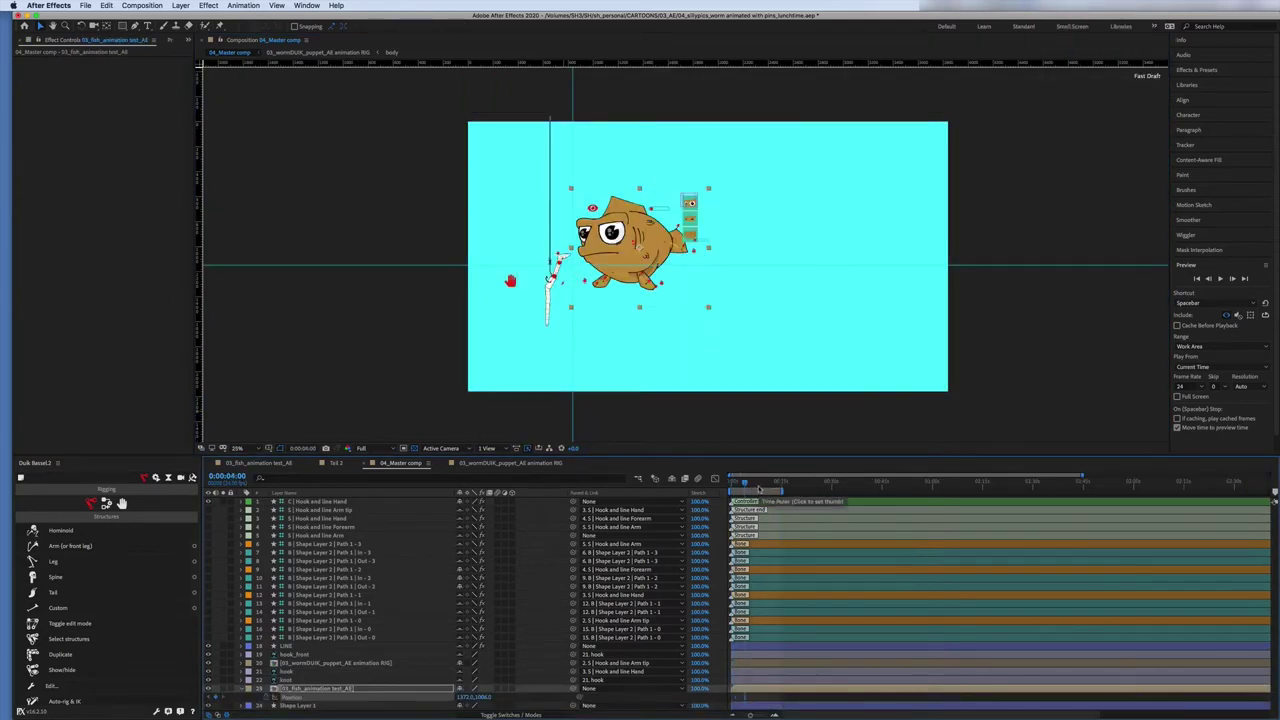
left_click_drag(513, 697, 972, 565)
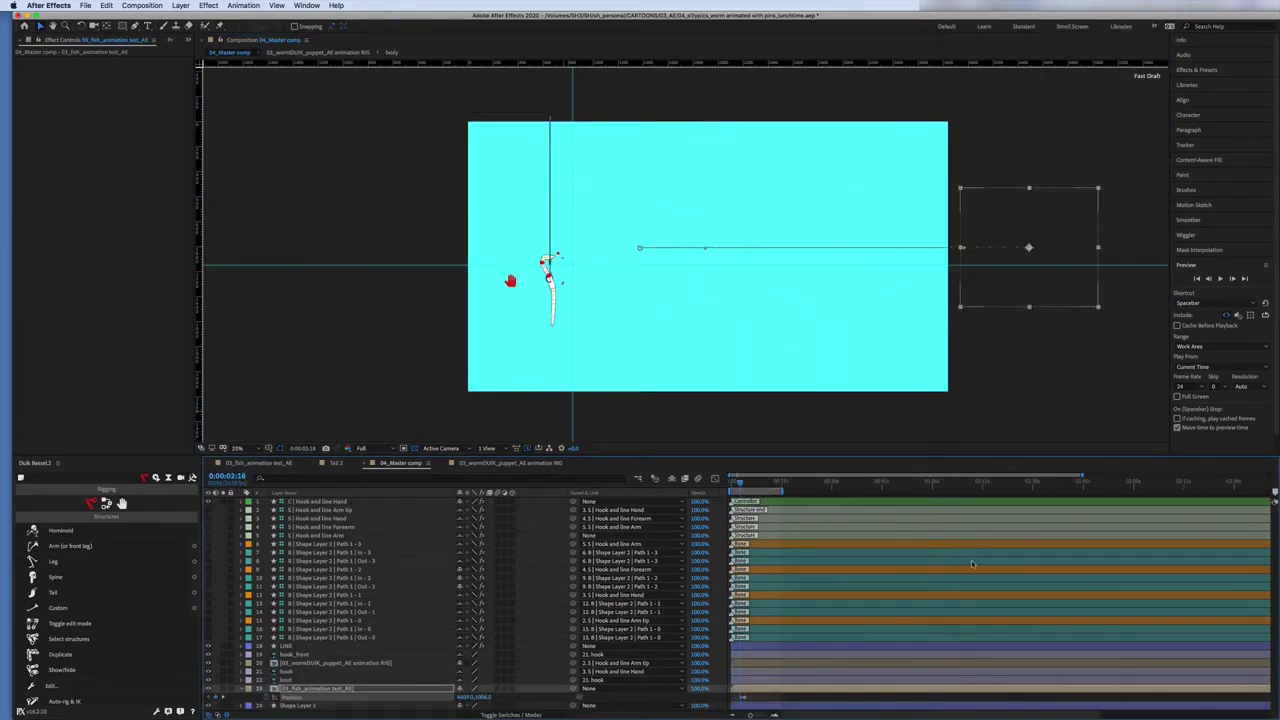
- Go to the moment just before the fish arrives and open the 03_wormDUIK_puppet_AE animation RIG composition to work on the worm's pose
left_click(330, 663)
left_click_drag(735, 481, 785, 558)
double_click(330, 663)
left_click(320, 518)
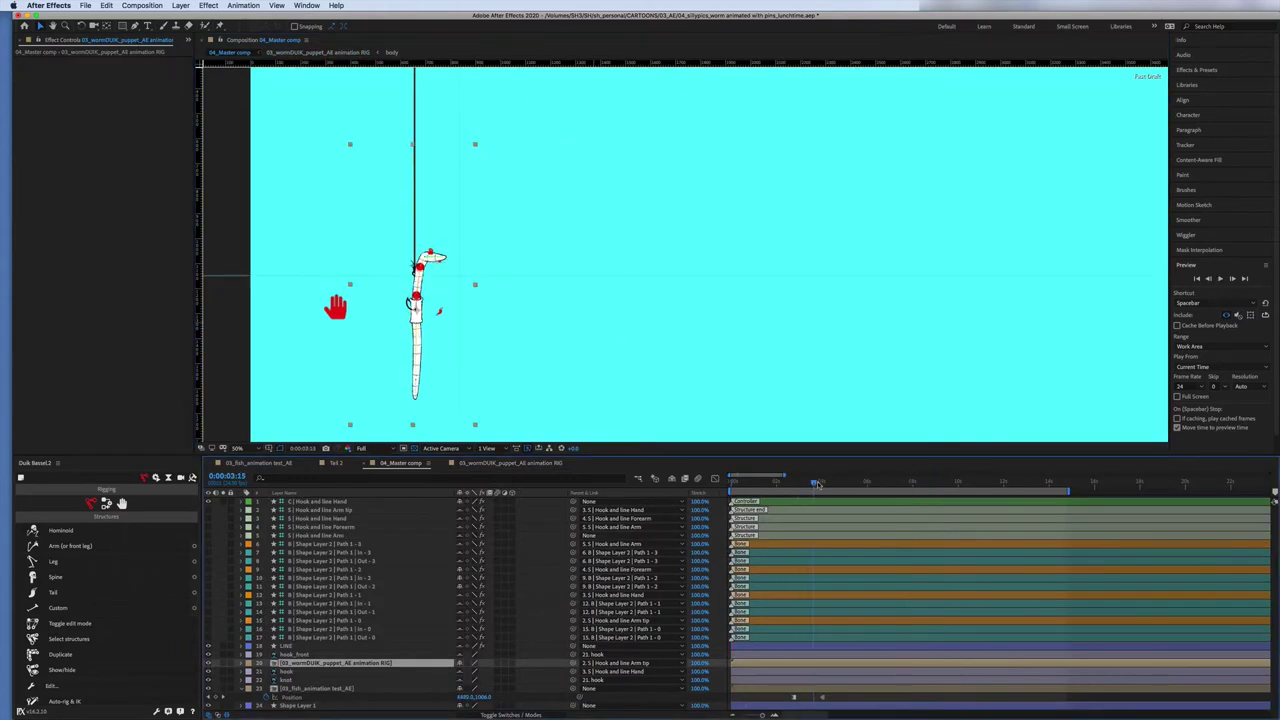
- Open the mouth composition inside 03_fish_animation test_AE and open its mouth closed artwork in Photoshop for editing
left_click_drag(818, 483, 824, 486)
key("comma")
double_click(320, 688)
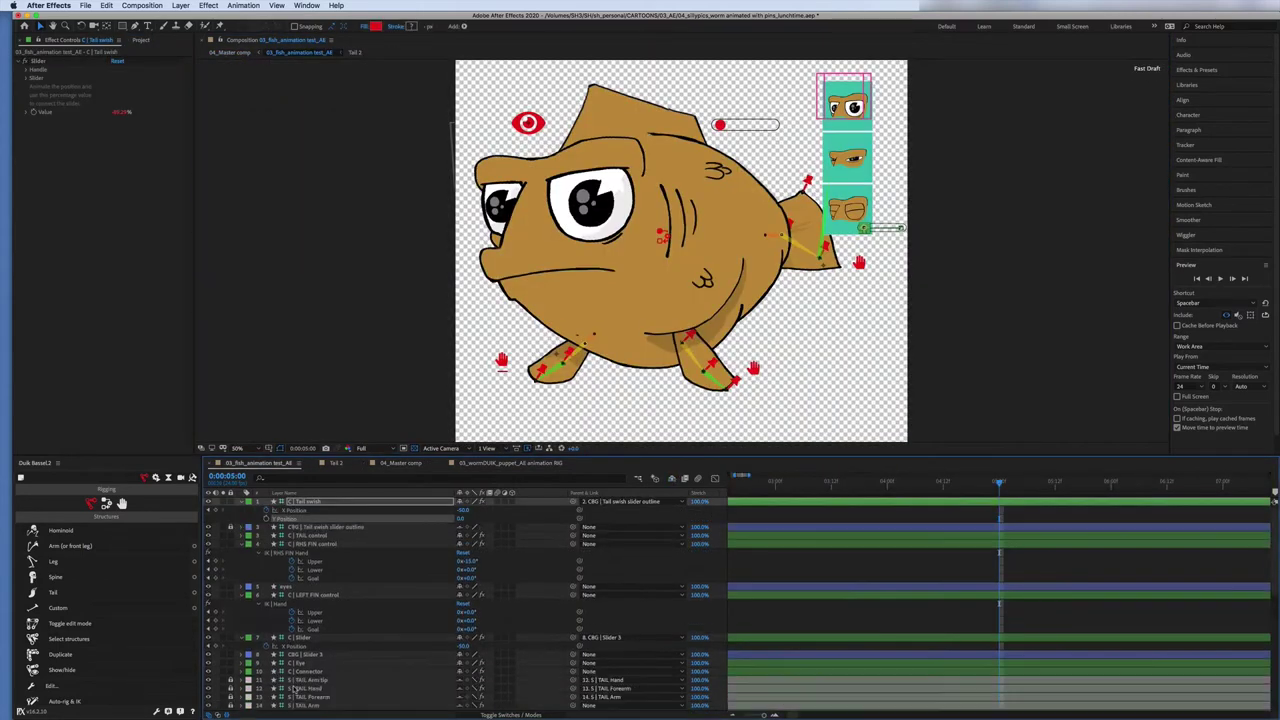
scroll(232, 607, "down", 2)
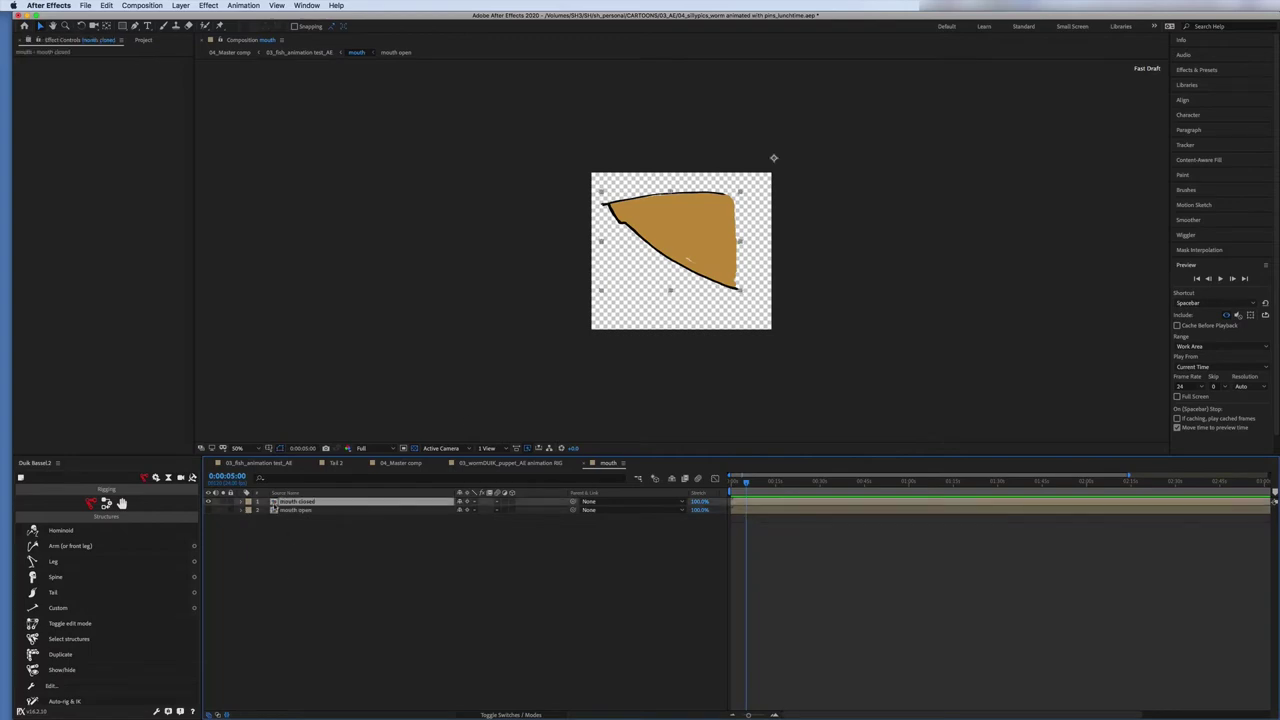
key("ctrl+e")
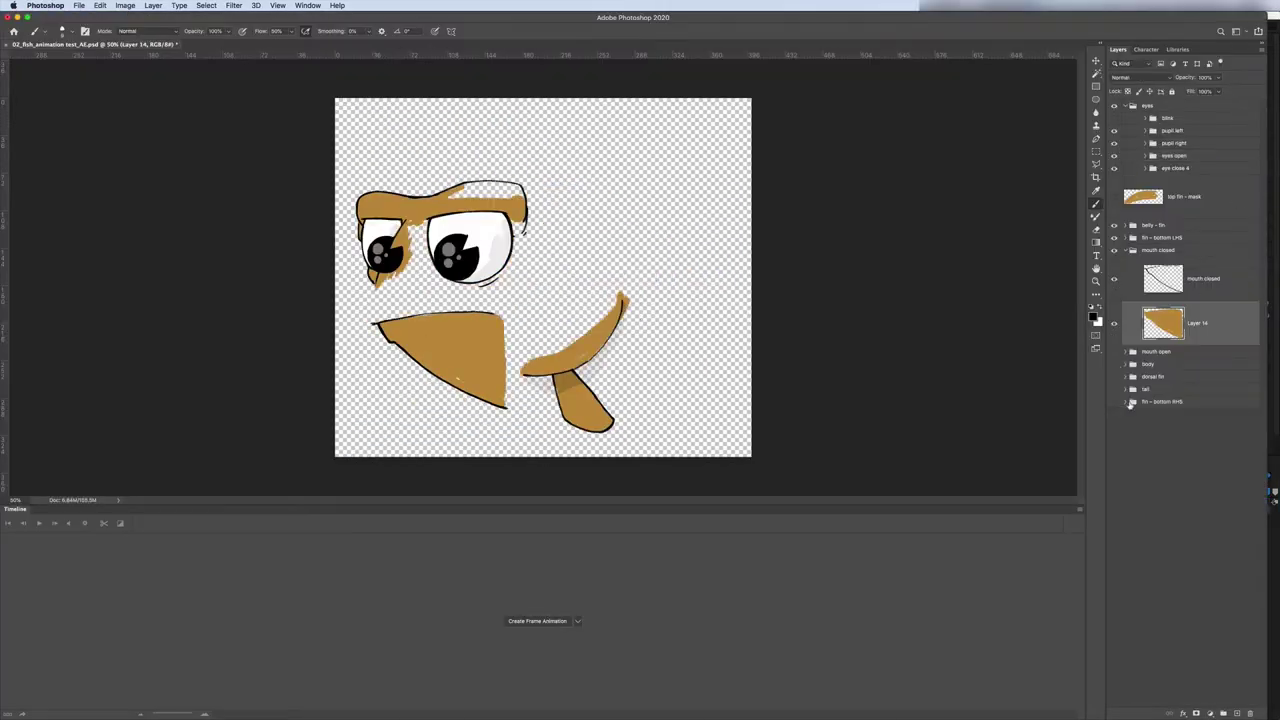
- Touch up the brown fill and outline gaps on Layer 14 of mouth closed and Layer 3 of belly - fin
key("z")
left_click(532, 359)
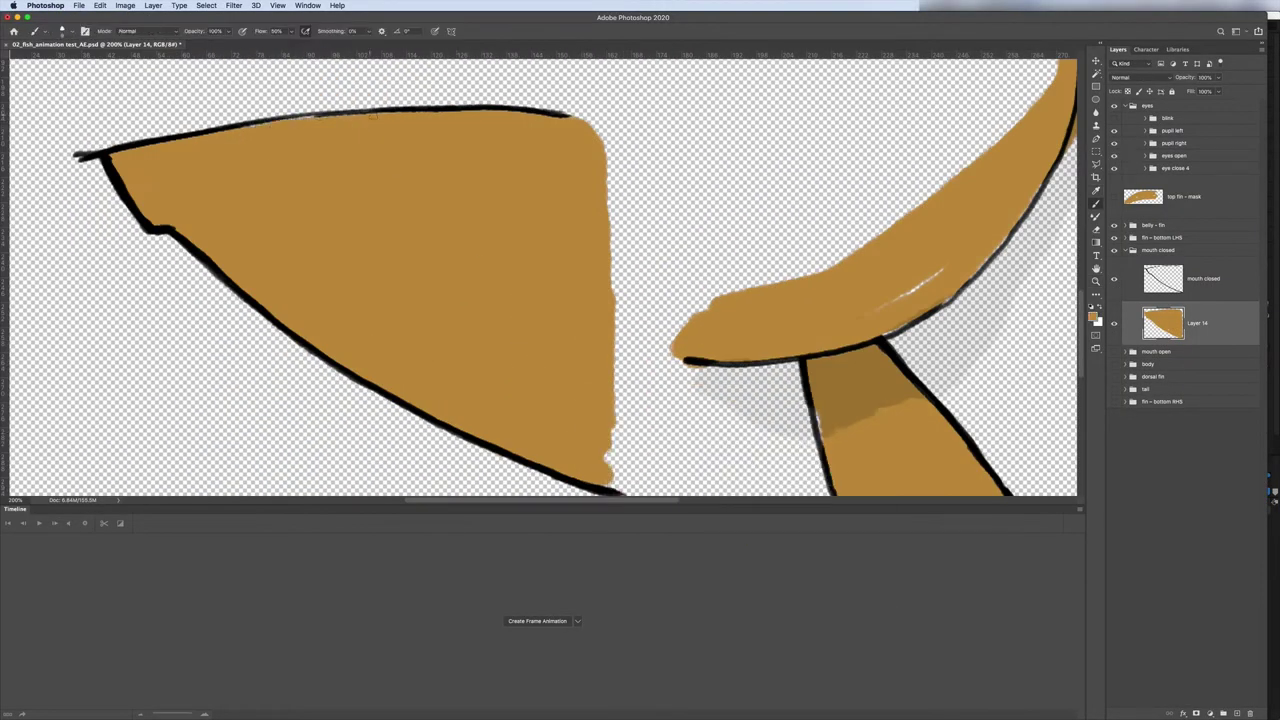
key("alt+bracketright")
left_click(952, 248, "super")
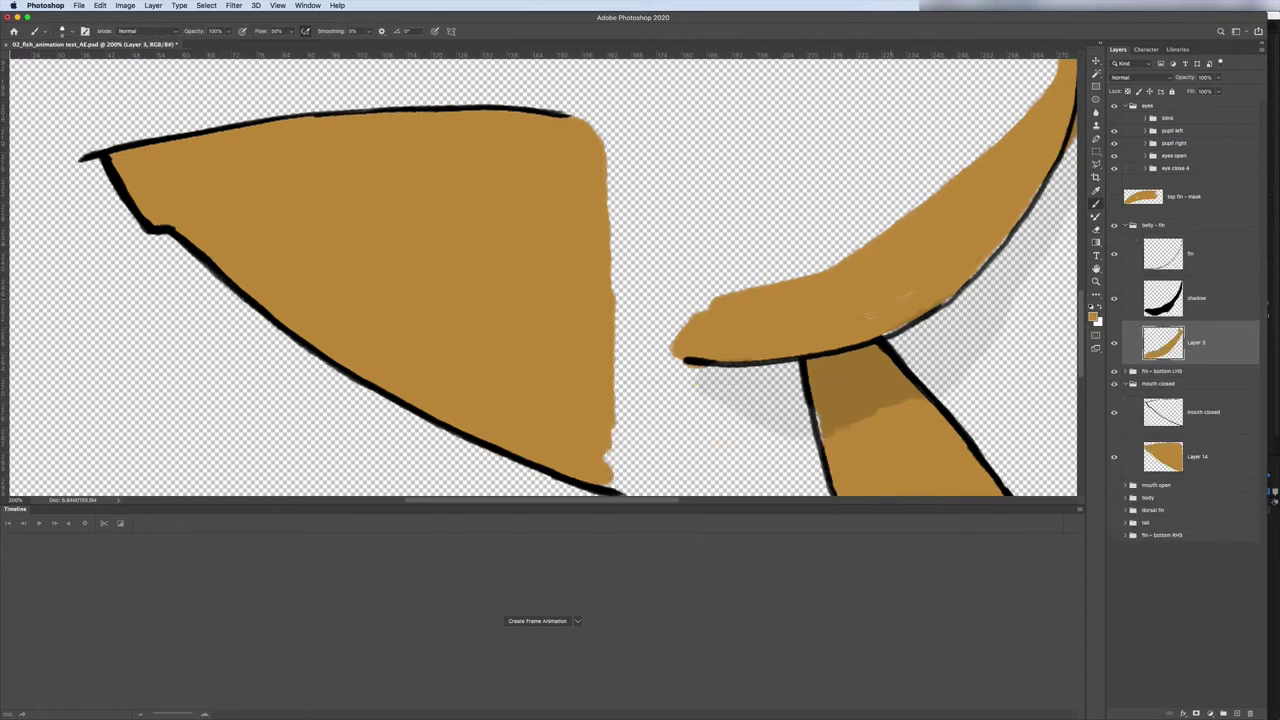
key("alt+bracketleft")
key("alt+bracketright")
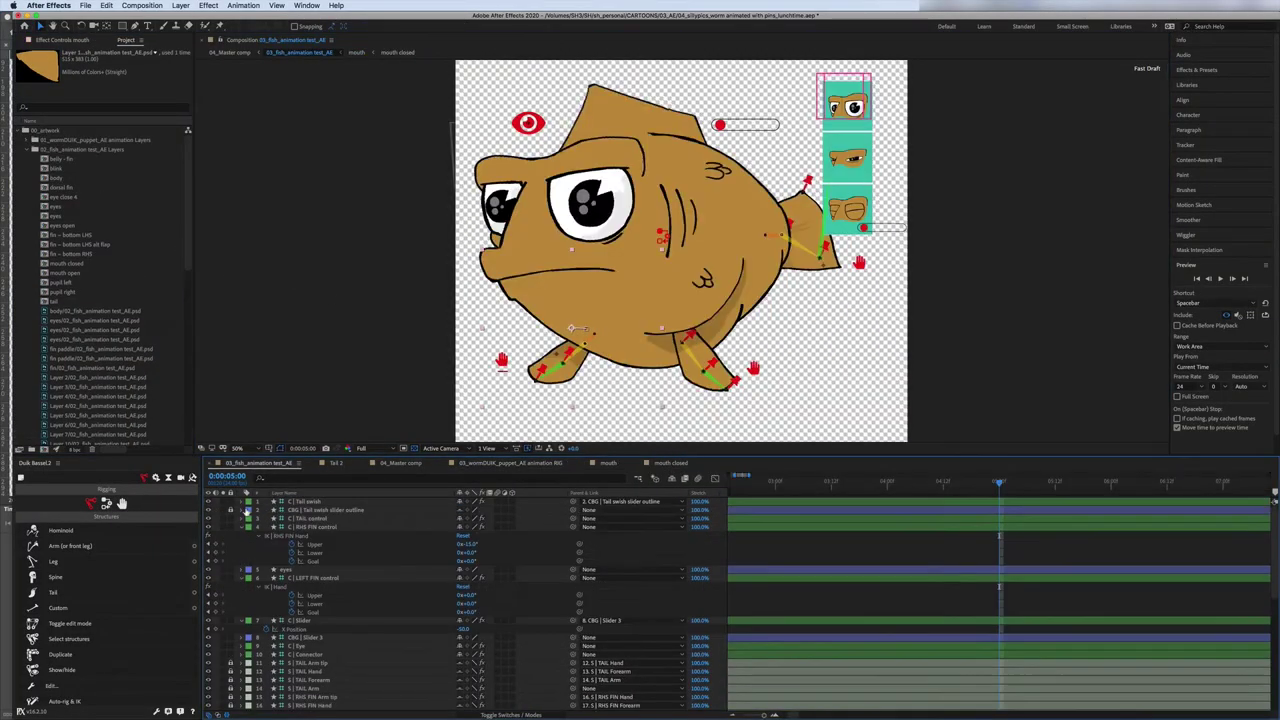
- Add a Duik controller named Mouth open shut to the fish composition and give it a Checkbox Control
left_click(121, 545)
left_click(316, 544)
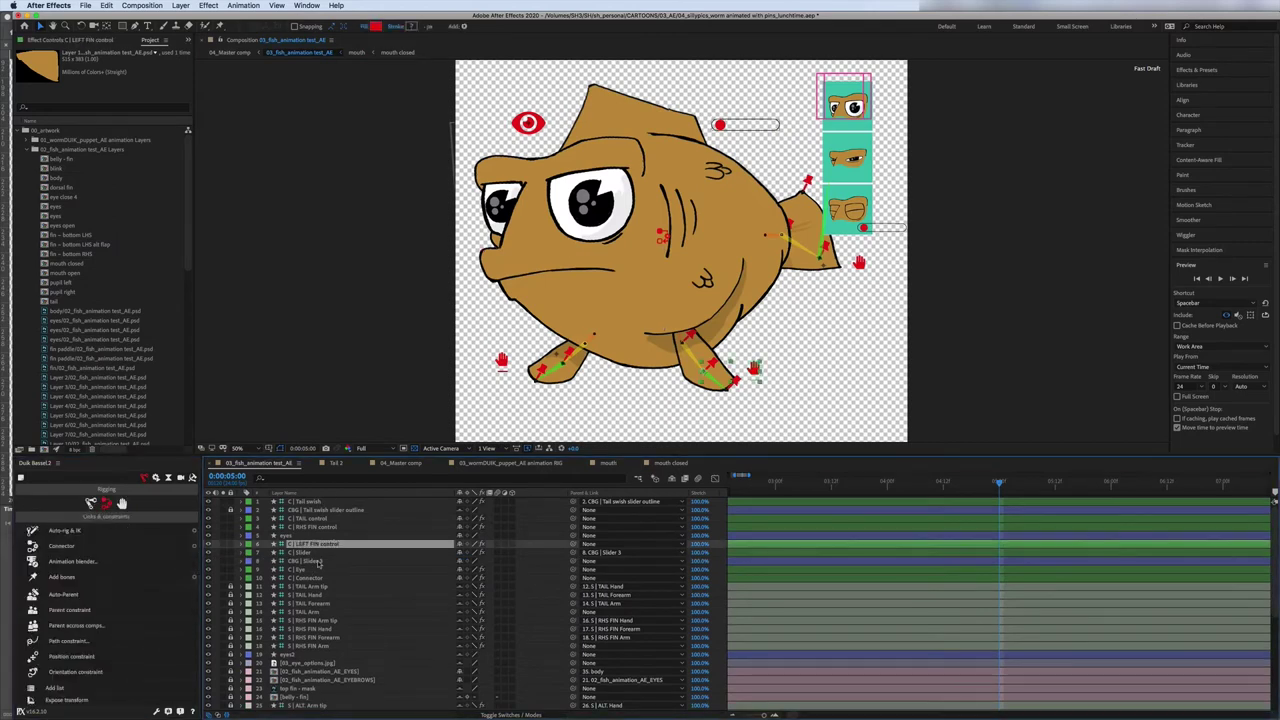
left_click(62, 546)
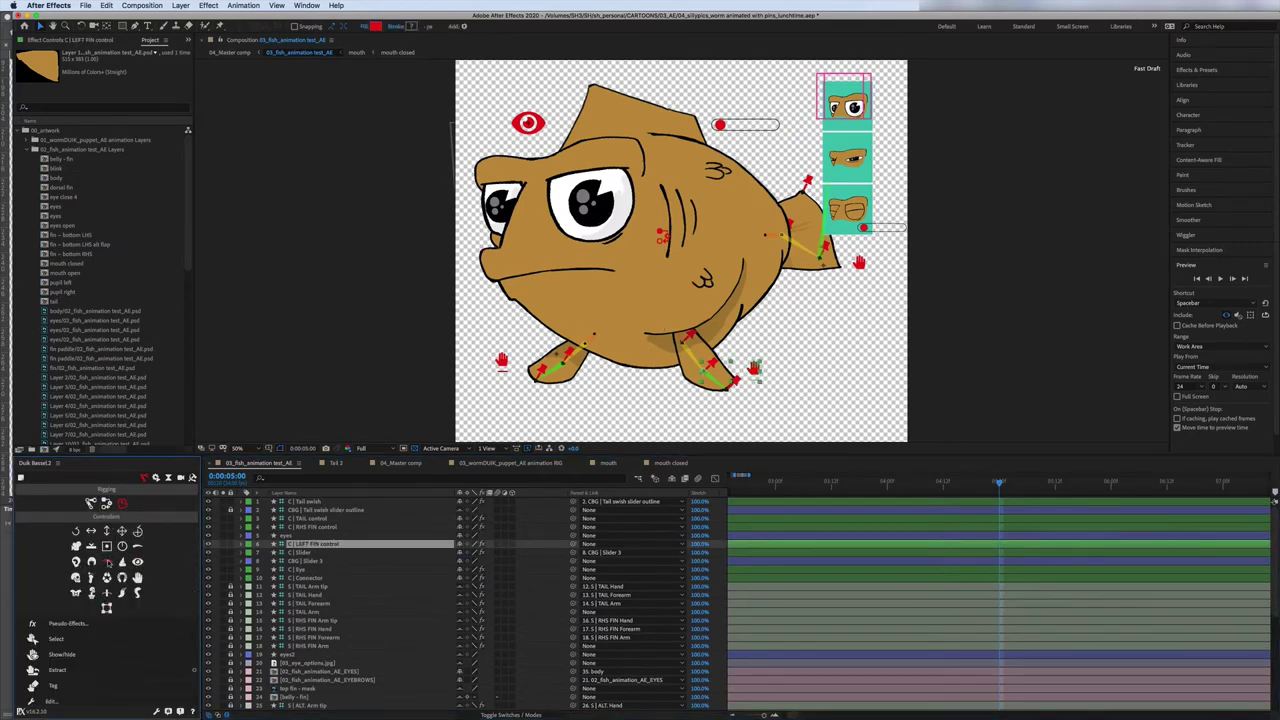
left_click(305, 578)
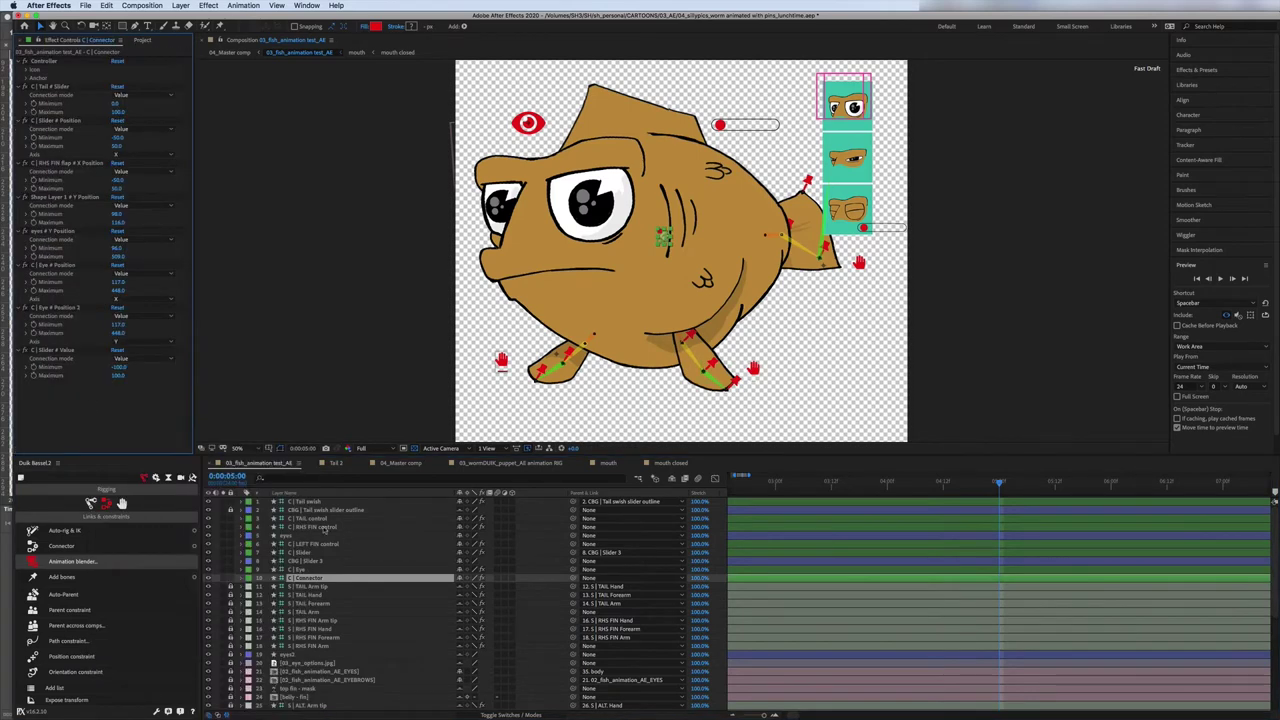
left_click(62, 546)
left_click(122, 532)
right_click(114, 271)
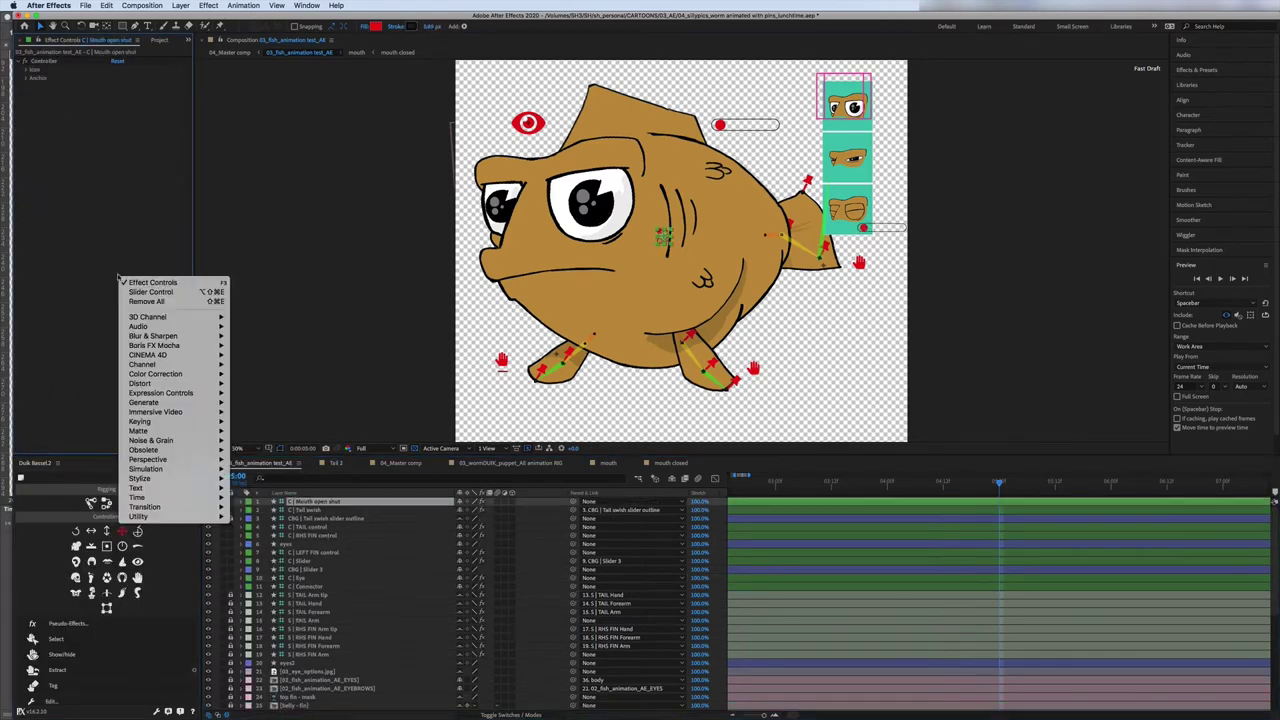
left_click(270, 411)
- Connect the Mouth open shut control to the Opacity of the mouth closed and mouth open layers with the Duik Connector
left_click(106, 503)
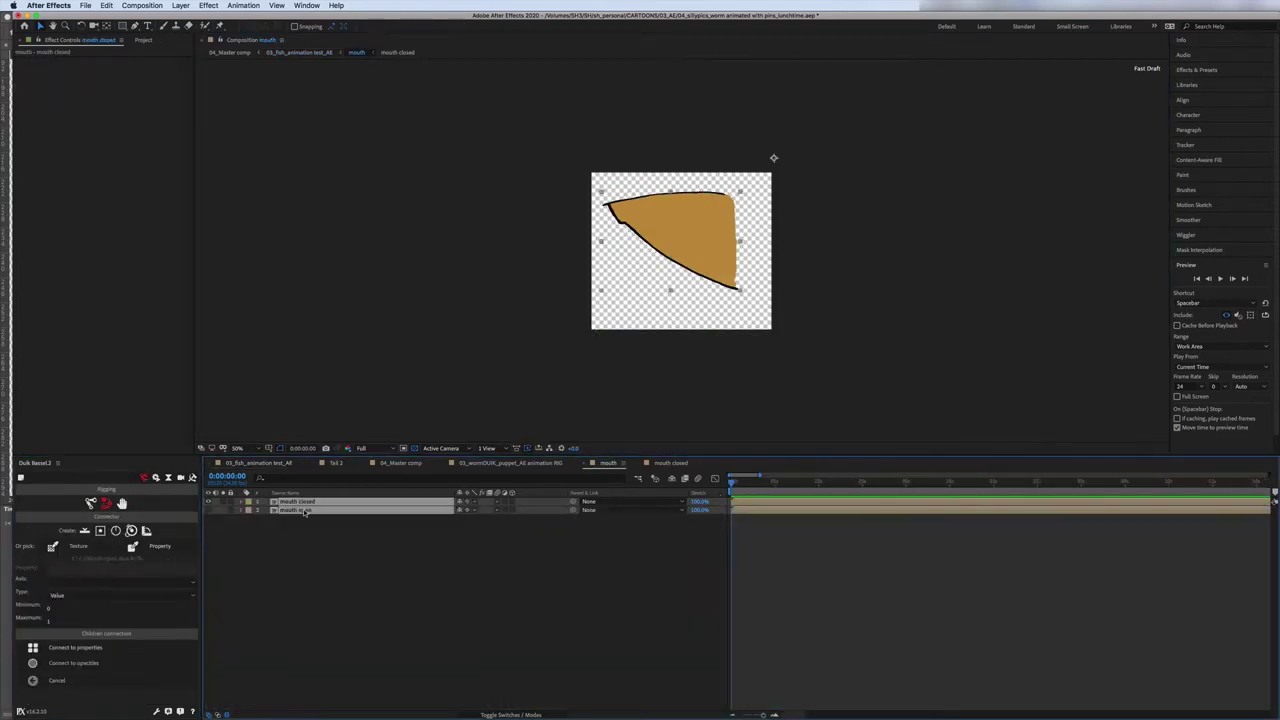
left_click(305, 511, "shift")
key("t")
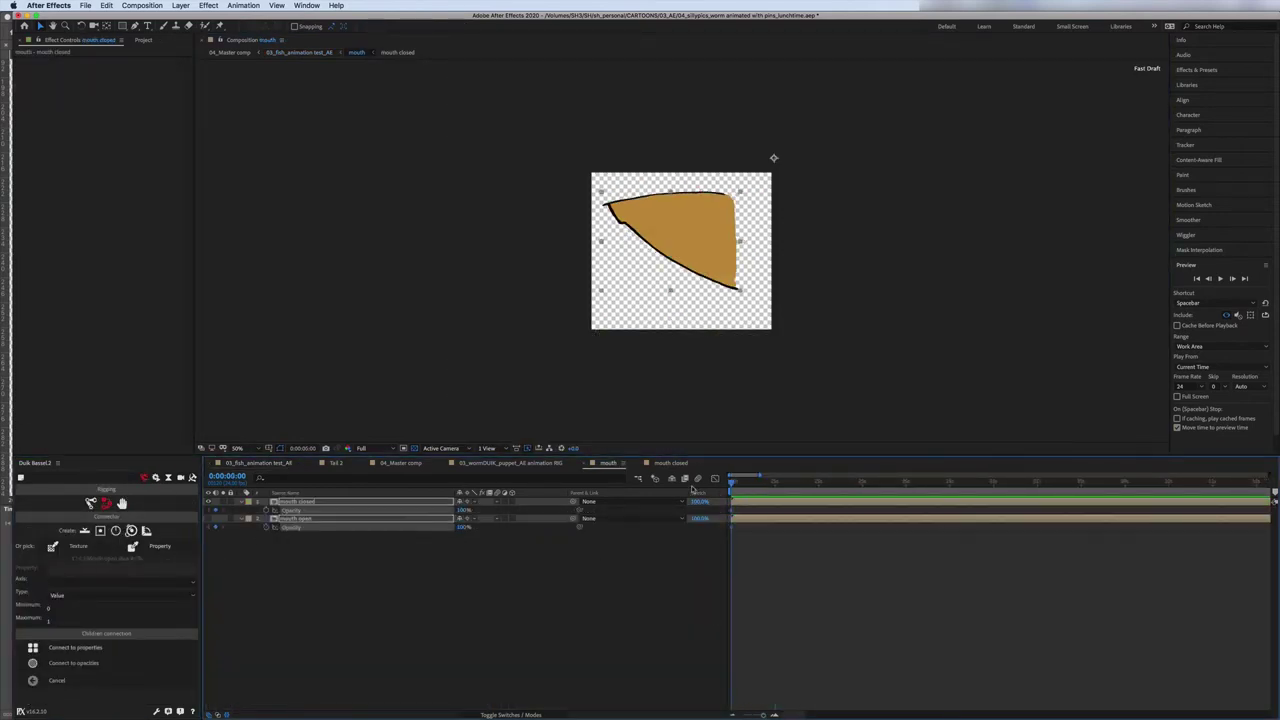
left_click(84, 648)
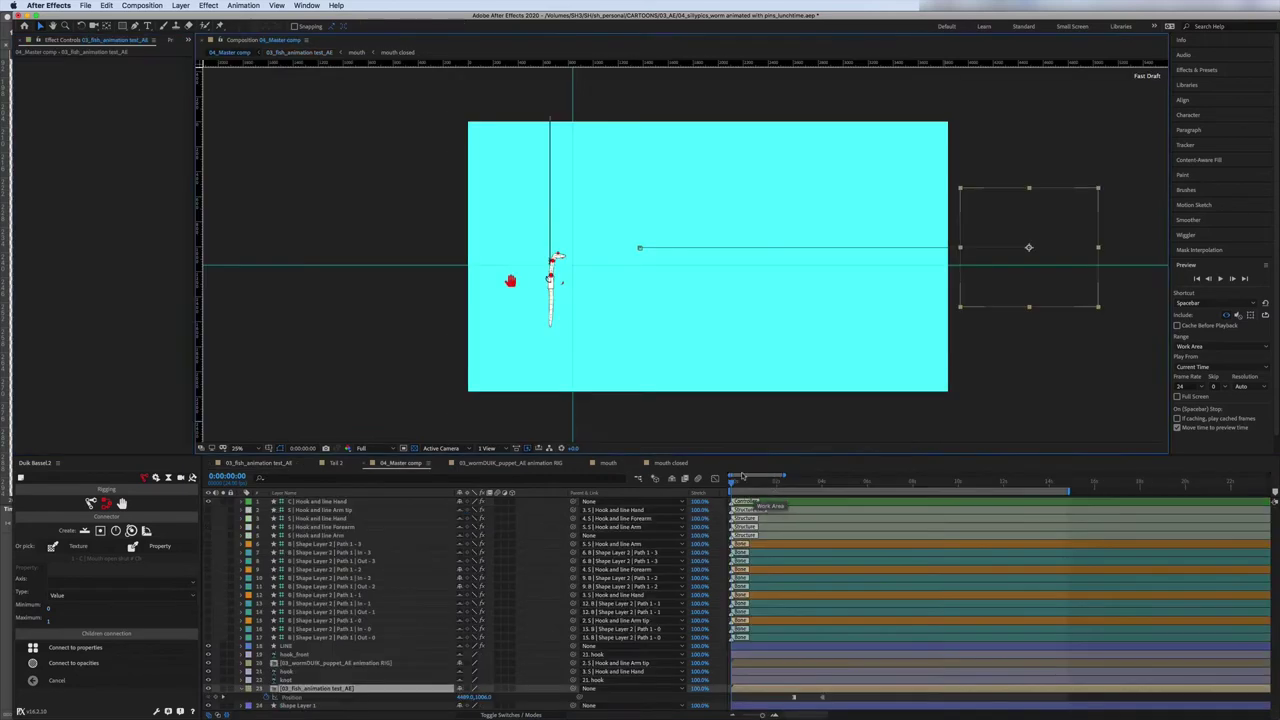
- Review the fish's arrival at 4 seconds in 04_Master comp and open the worm animation RIG composition beside it
left_click_drag(760, 482, 822, 484)
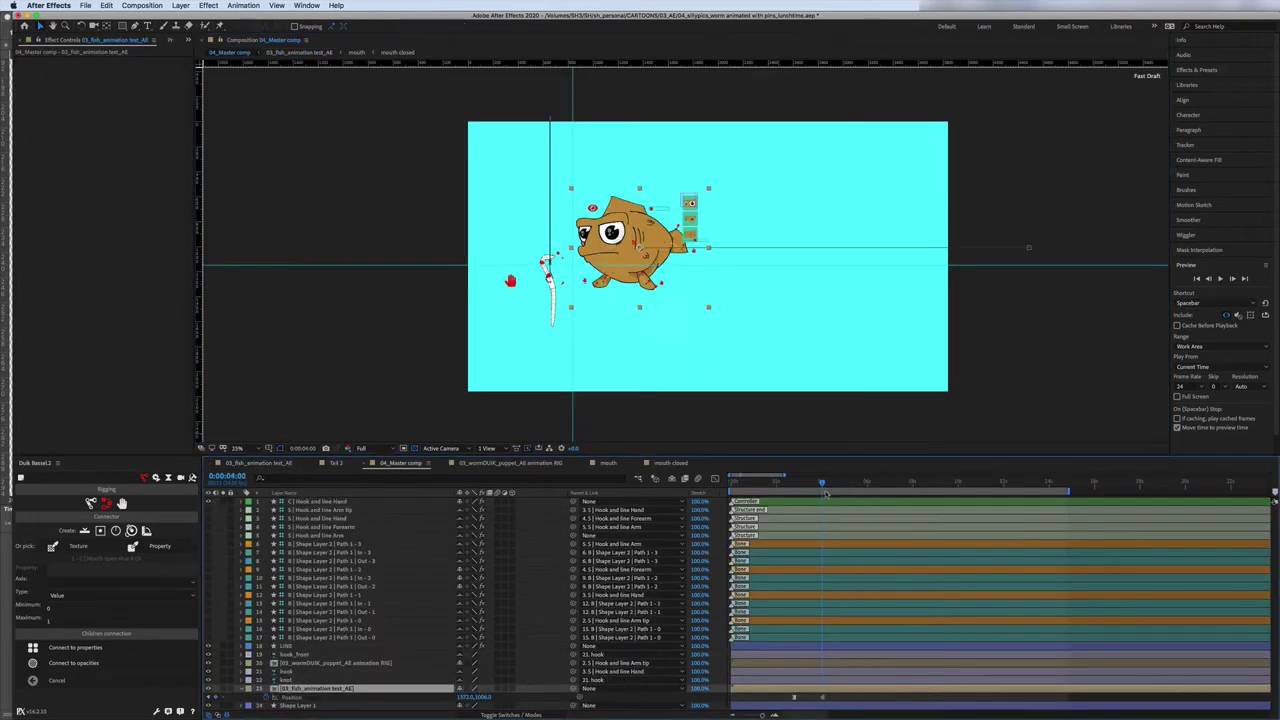
mouse_move(826, 484)
left_mouse_down()
mouse_move(860, 483)
mouse_move(819, 487)
left_mouse_up()
double_click(565, 298)
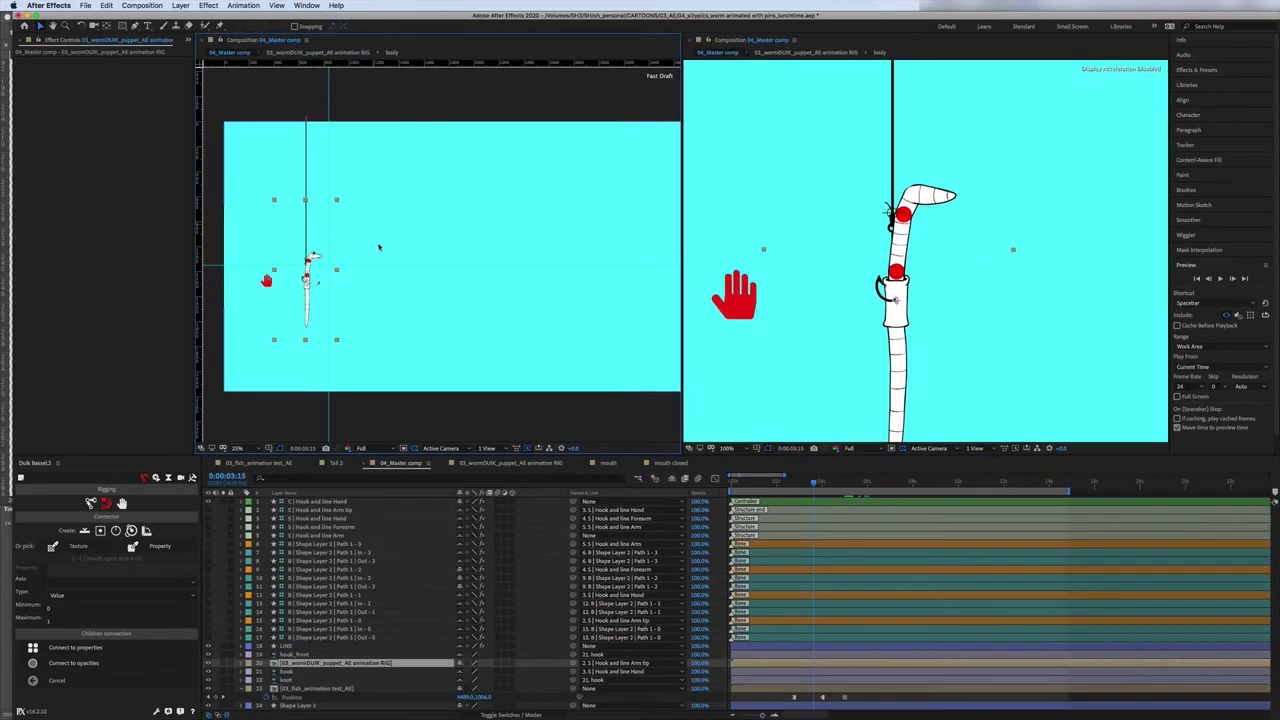
left_click(822, 483)
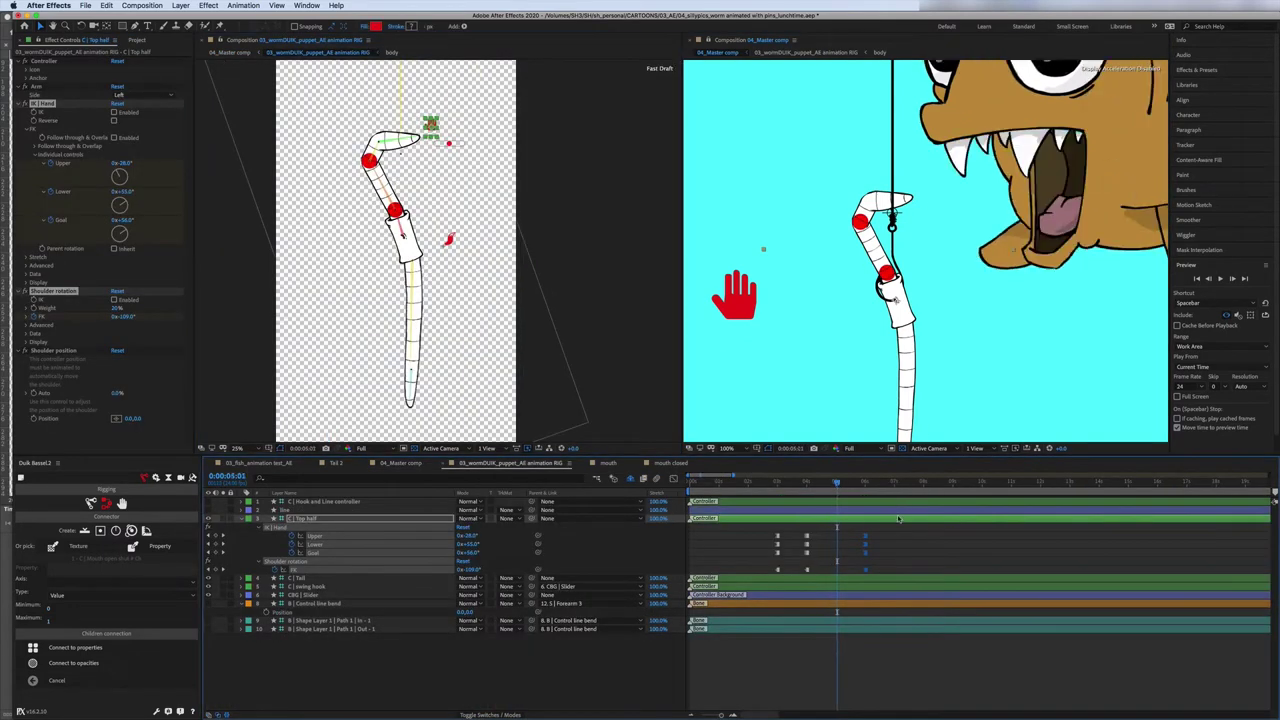
- Copy the Top half controller's pose keyframes to 5:01, bend the worm back from the fish, and preview the motion
key("Page_Up")
left_click_drag(806, 490, 836, 490)
key("Page_Down")
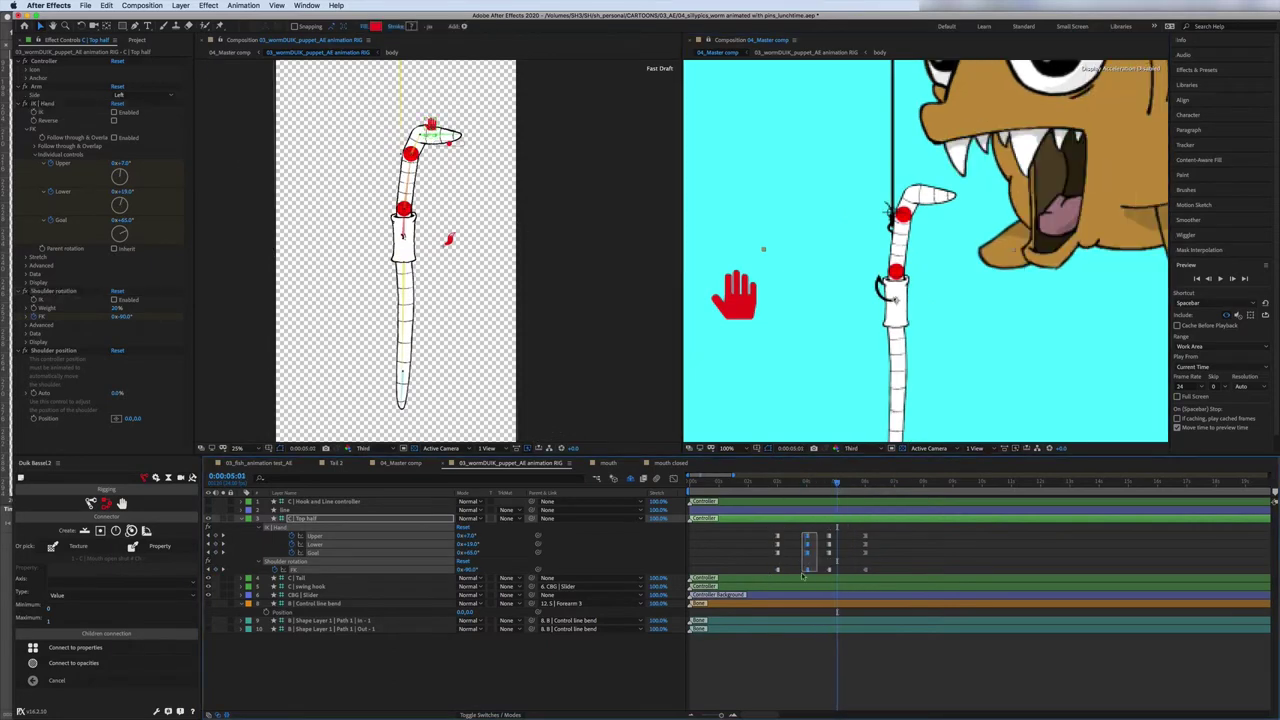
key("ctrl+v")
key("space")
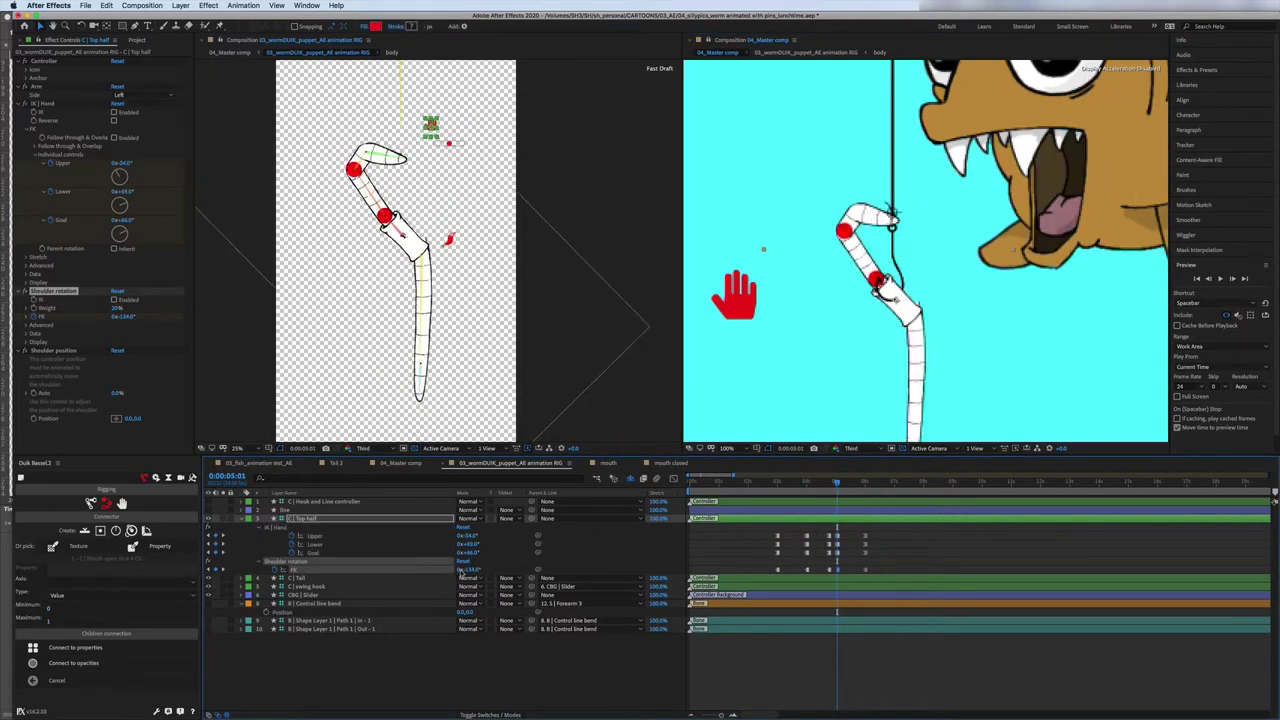
key("space")
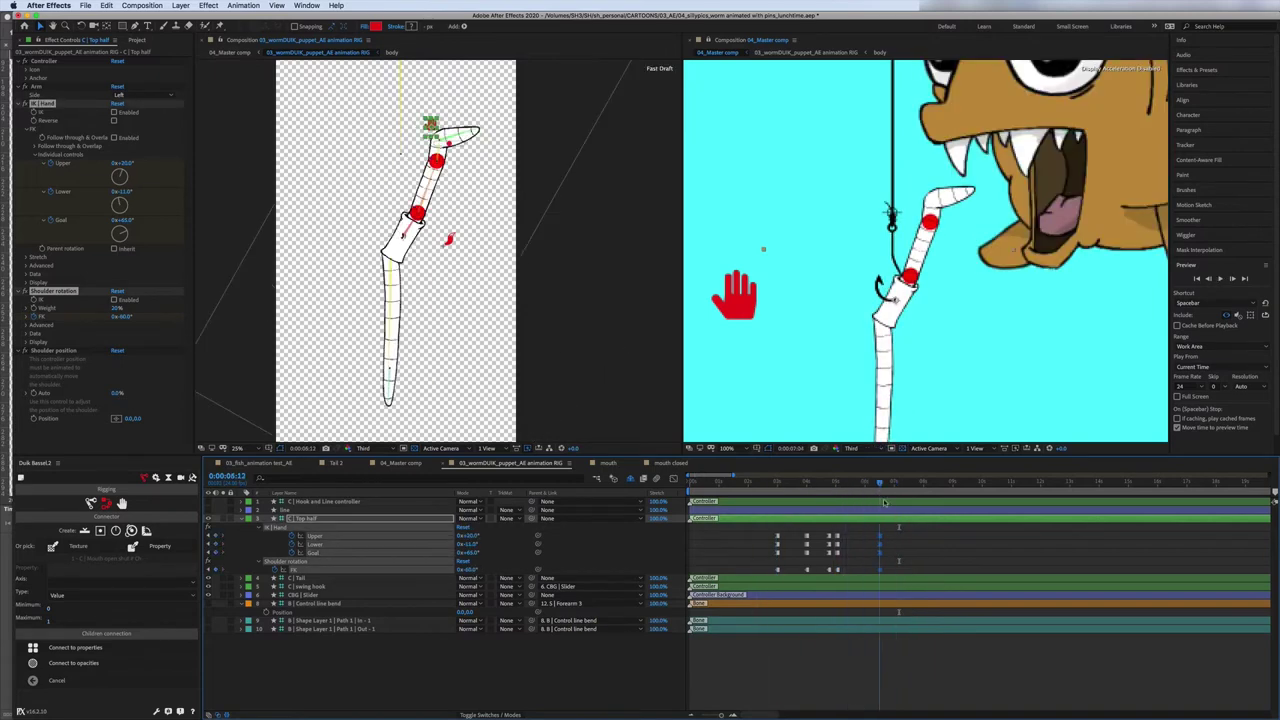
key("space")
- Reveal the hidden rig layers, return to the first frame, and expand the Tail controller
left_click(631, 479)
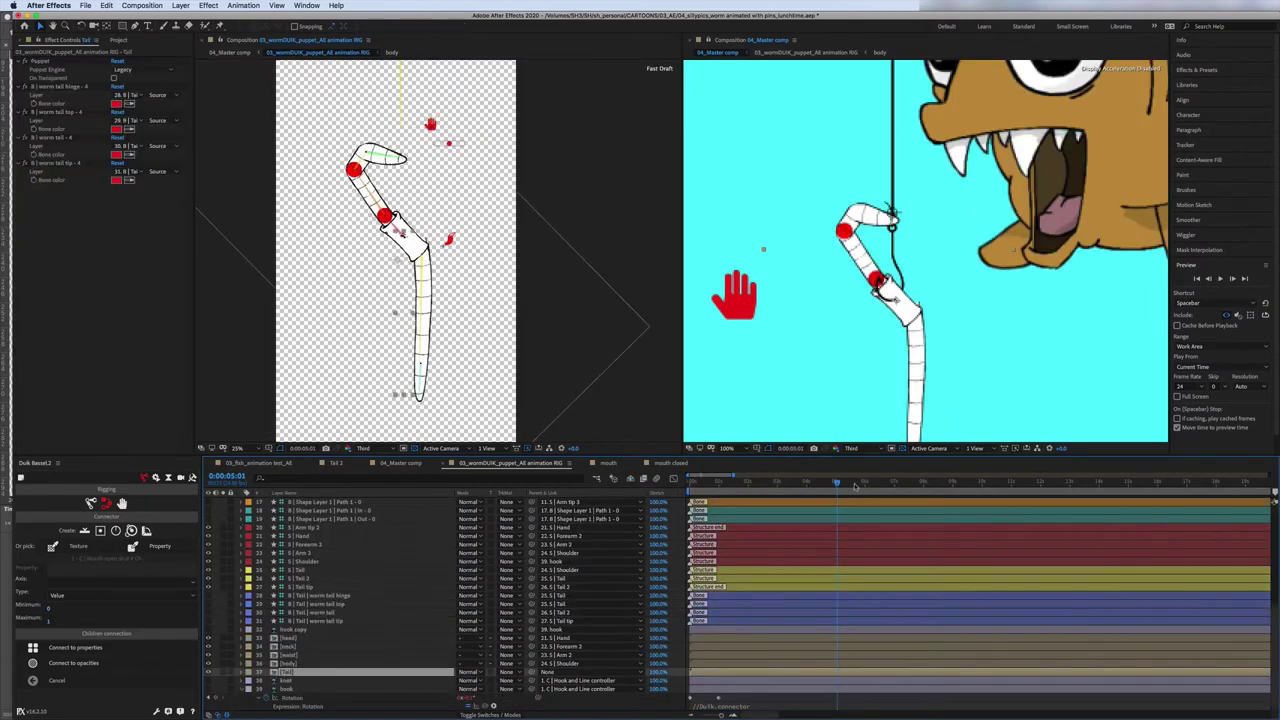
key("Home")
left_click(300, 578)
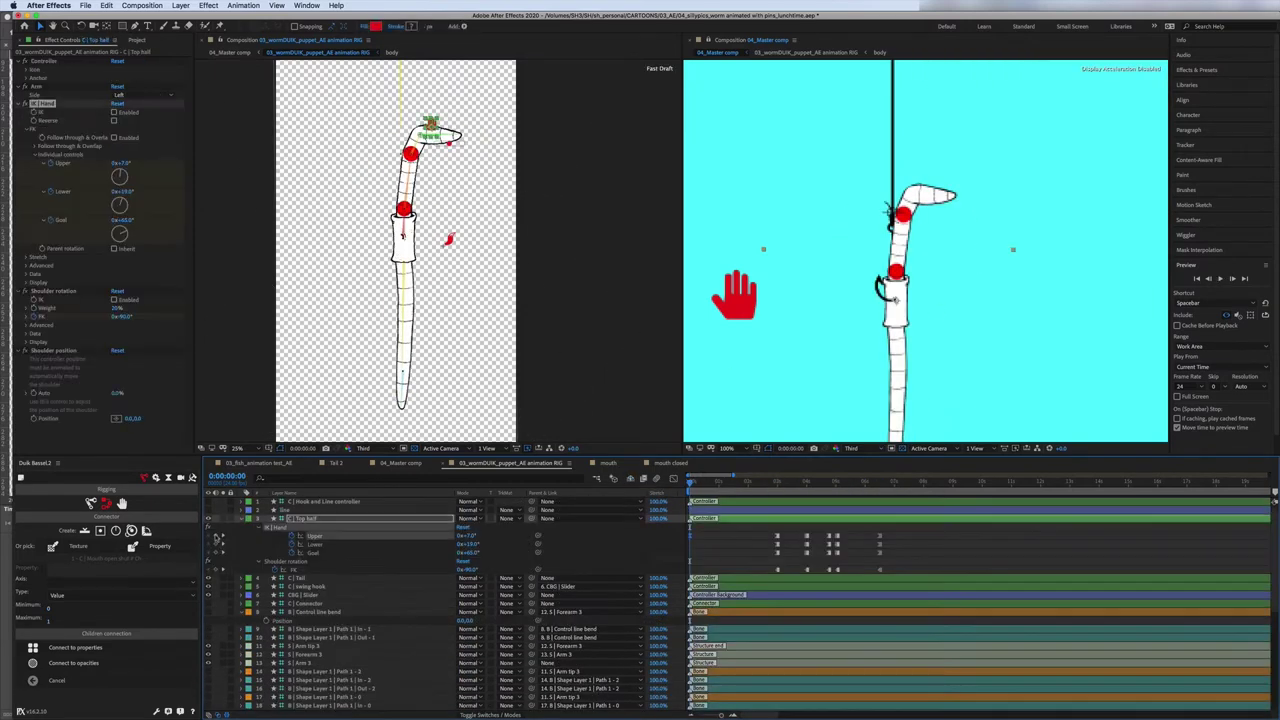
left_click(241, 578)
- Try straightening the worm by zeroing the Top half controller's Upper, Lower and Goal rotations
left_click(470, 536)
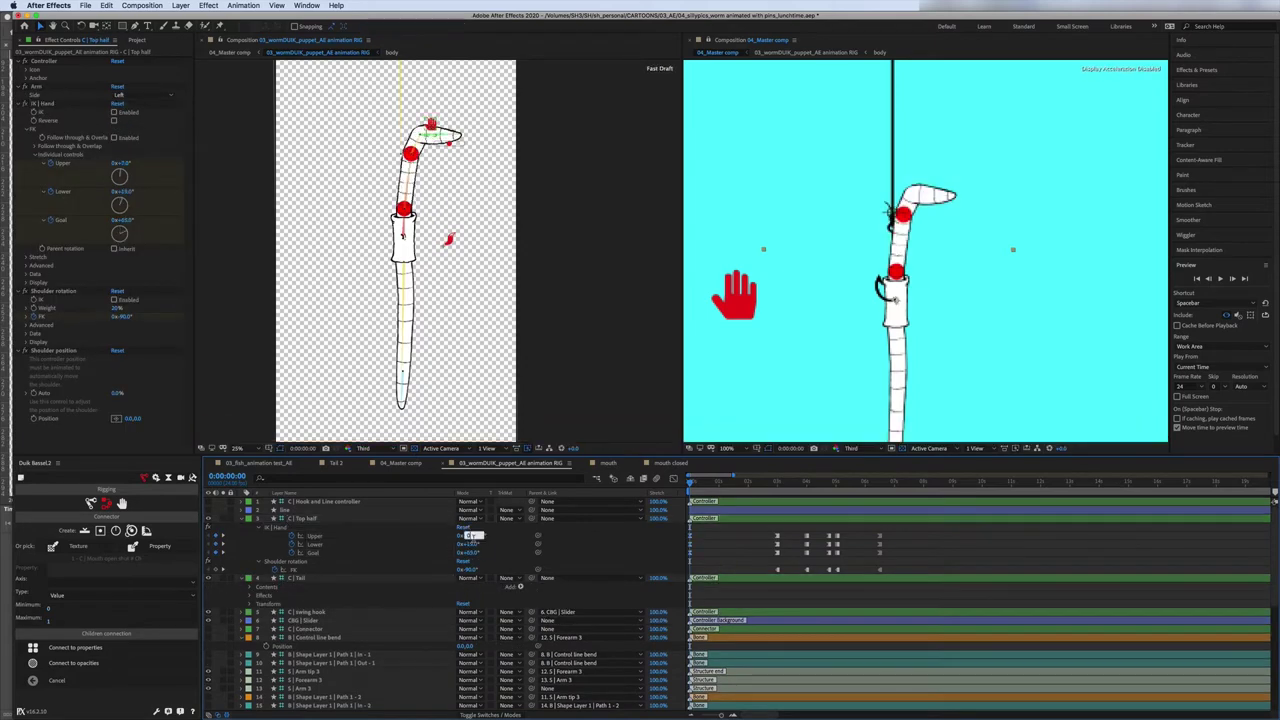
key("space")
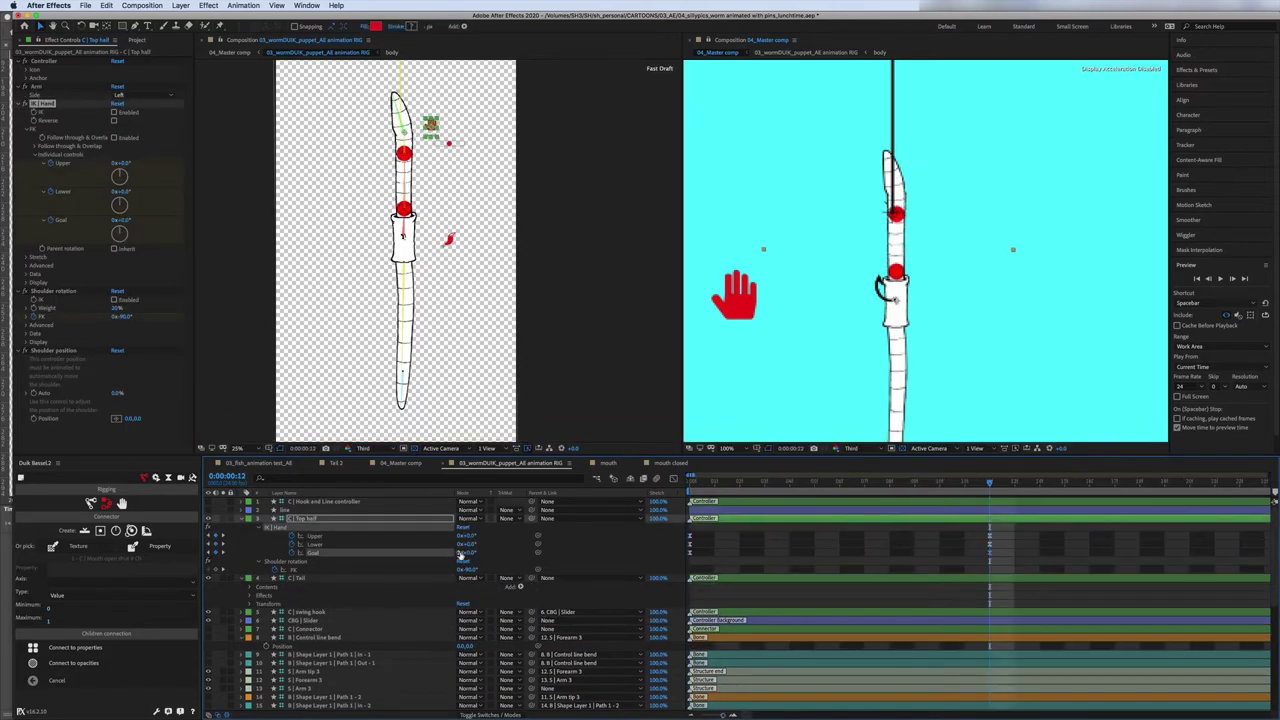
key("ctrl+z")
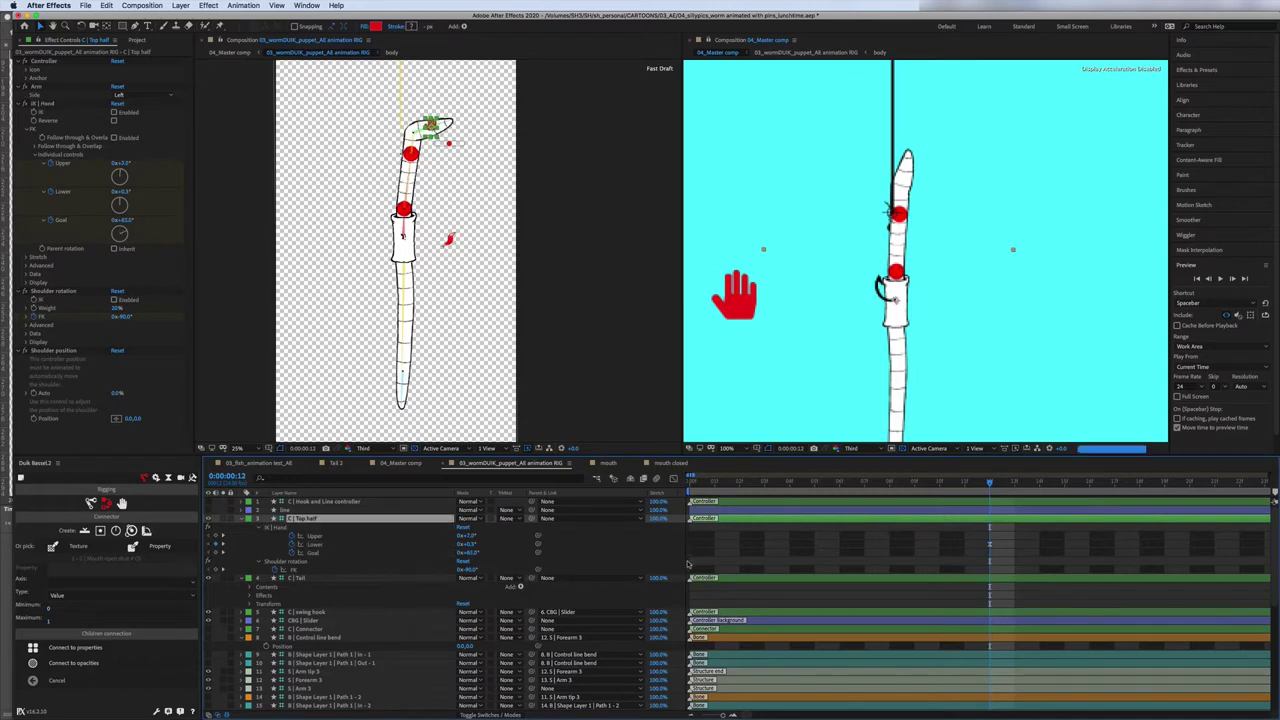
- Swing the Shoulder rotation FK at frame 12 and keyframe the Tail layer's Mask Path at frames 0 and 12
mouse_move(463, 569)
left_mouse_down()
mouse_move(425, 569)
mouse_move(465, 578)
left_mouse_up()
left_click(428, 422)
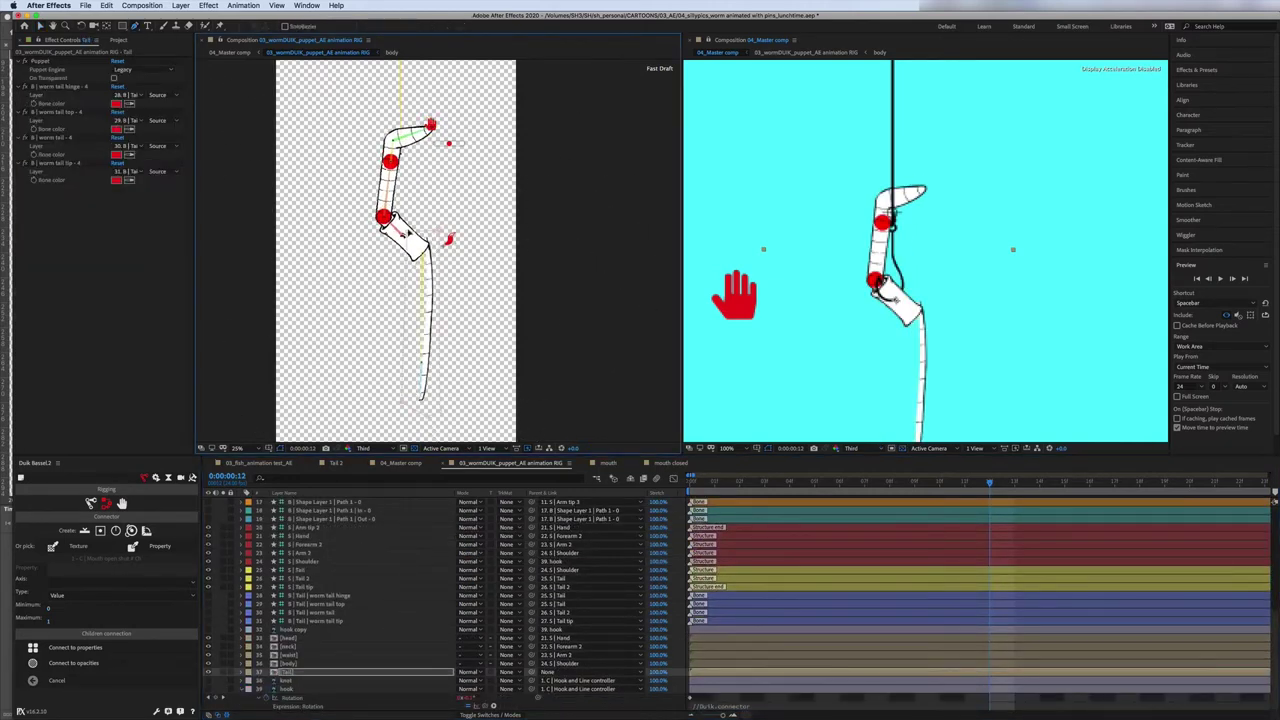
left_click(243, 676)
left_click(940, 488)
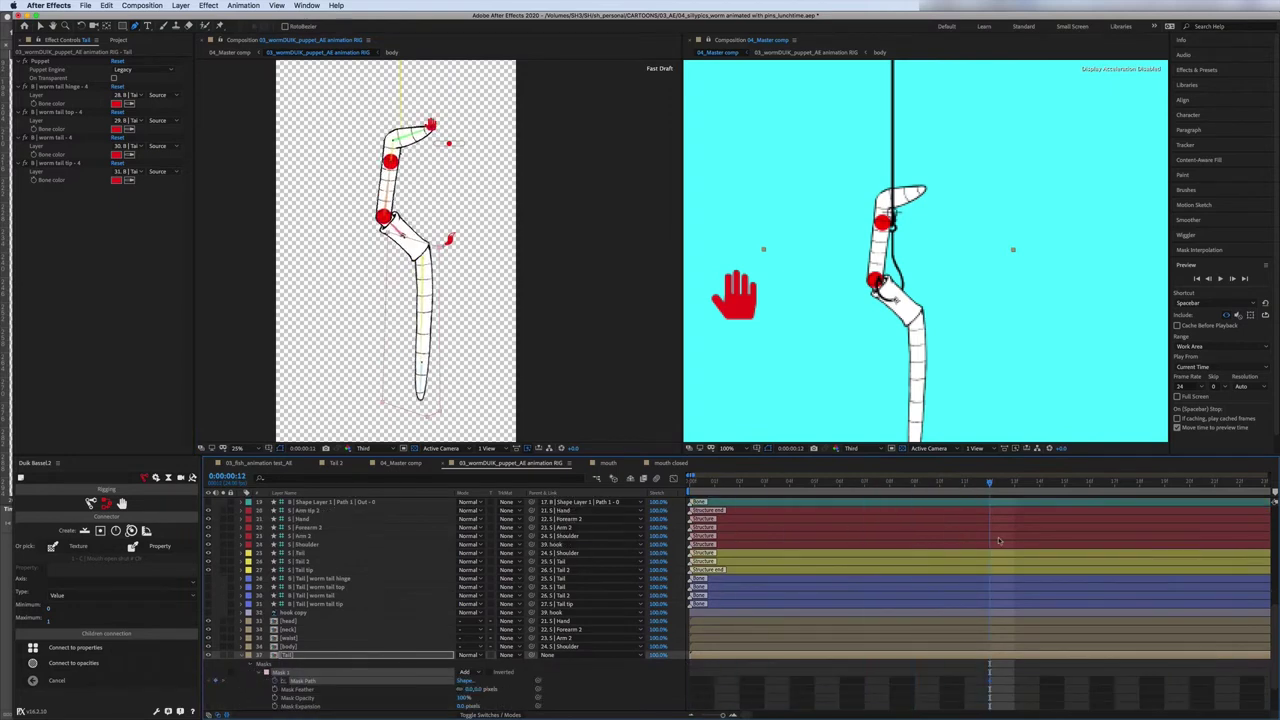
key("Home")
left_click(402, 449)
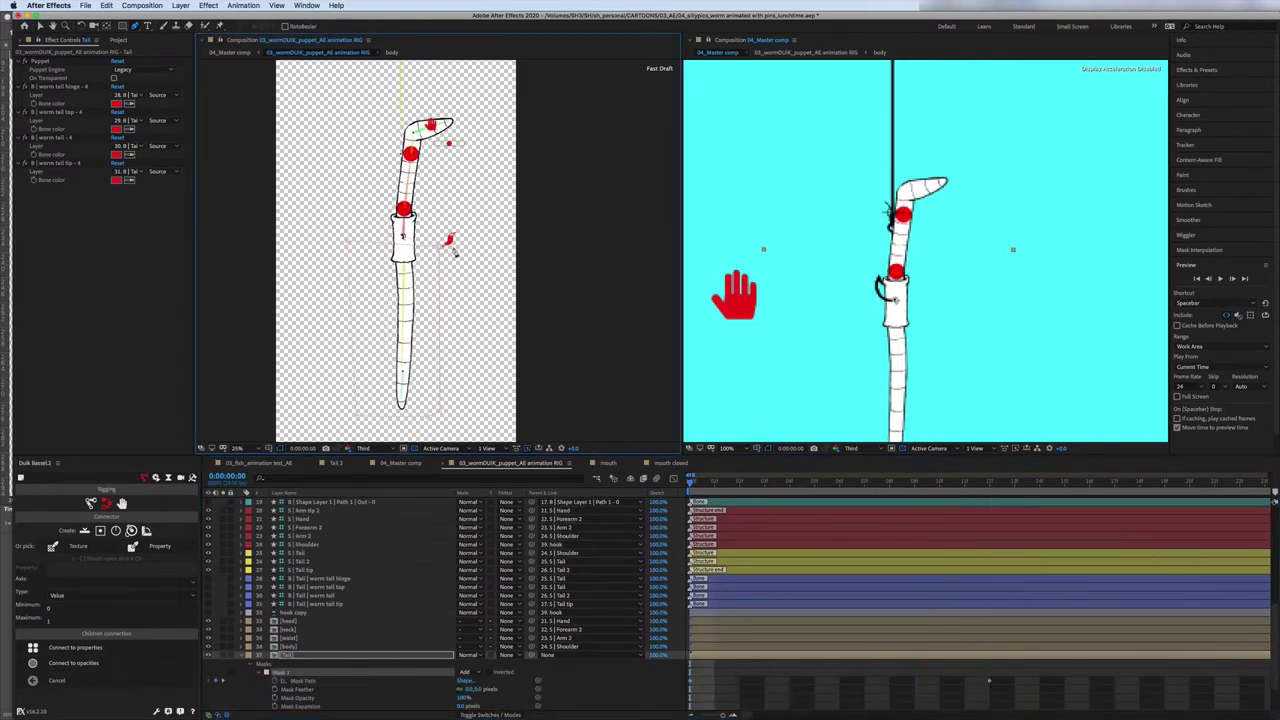
- Set the Shoulder rotation FK to -149° at frame 12 and adjust the Tail mask to fit the bend
scroll(989, 681, "up", 8)
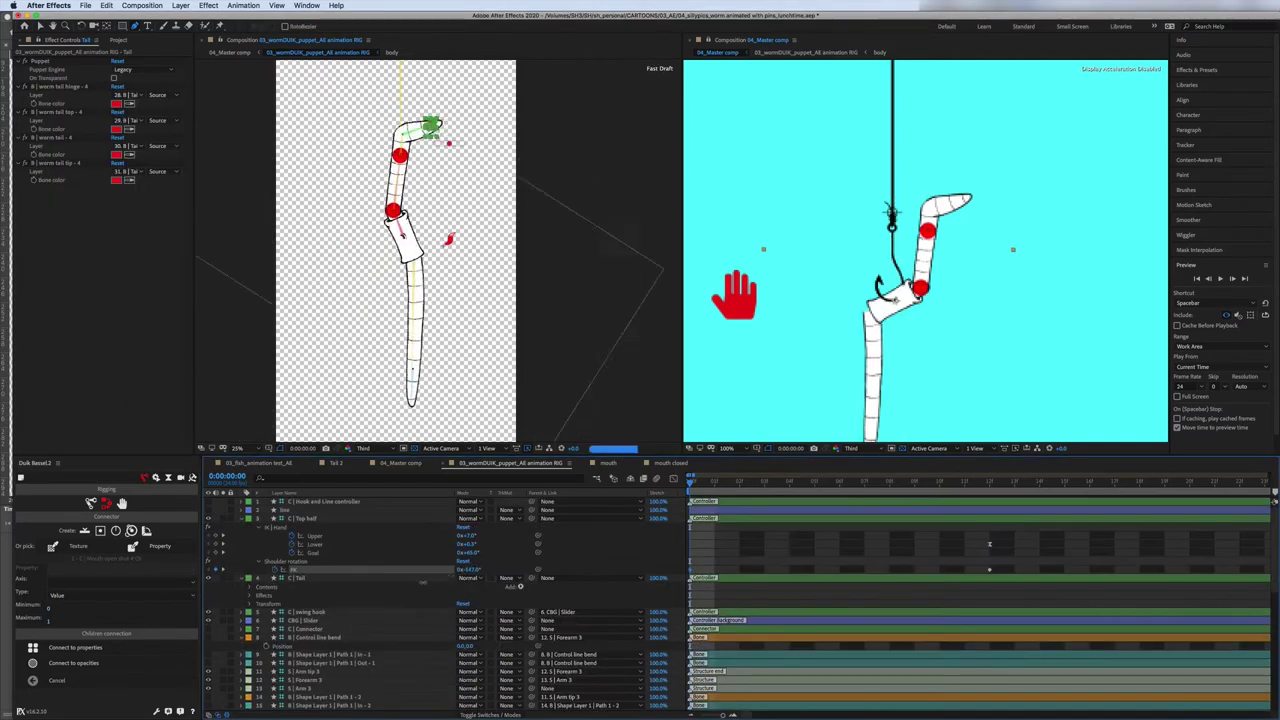
key("ctrl+Up")
left_click(348, 243)
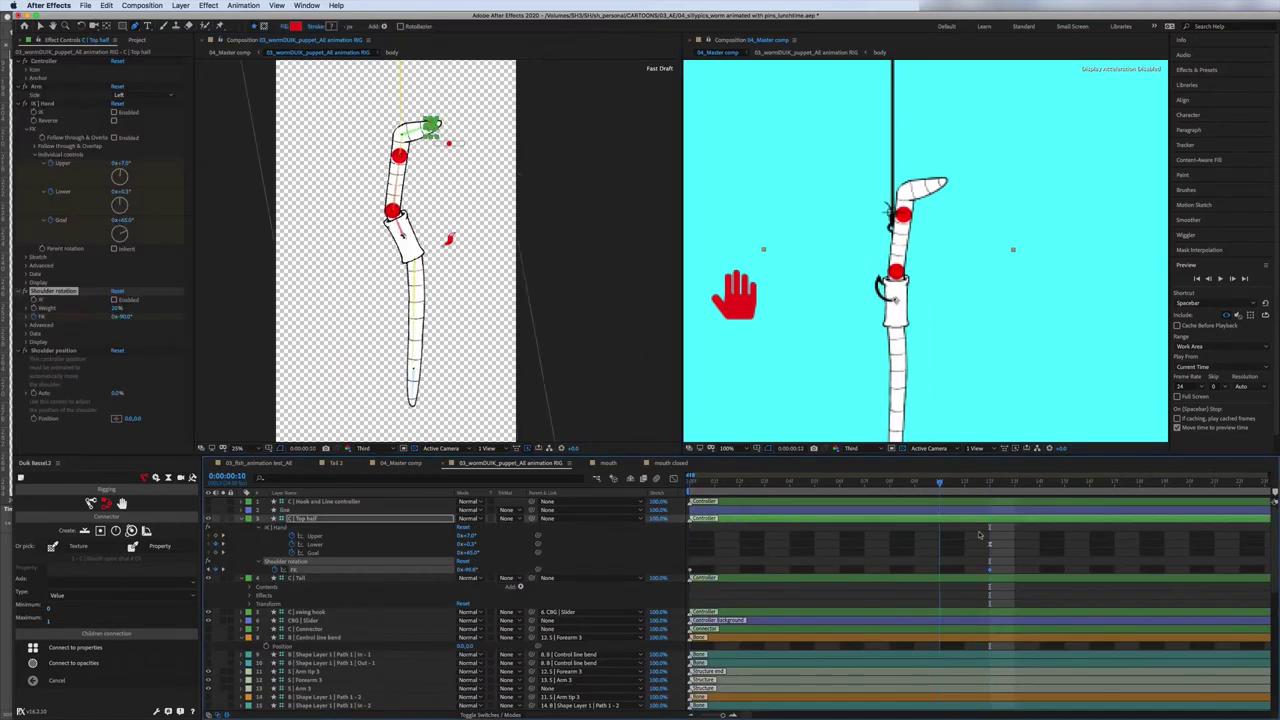
left_click(348, 228)
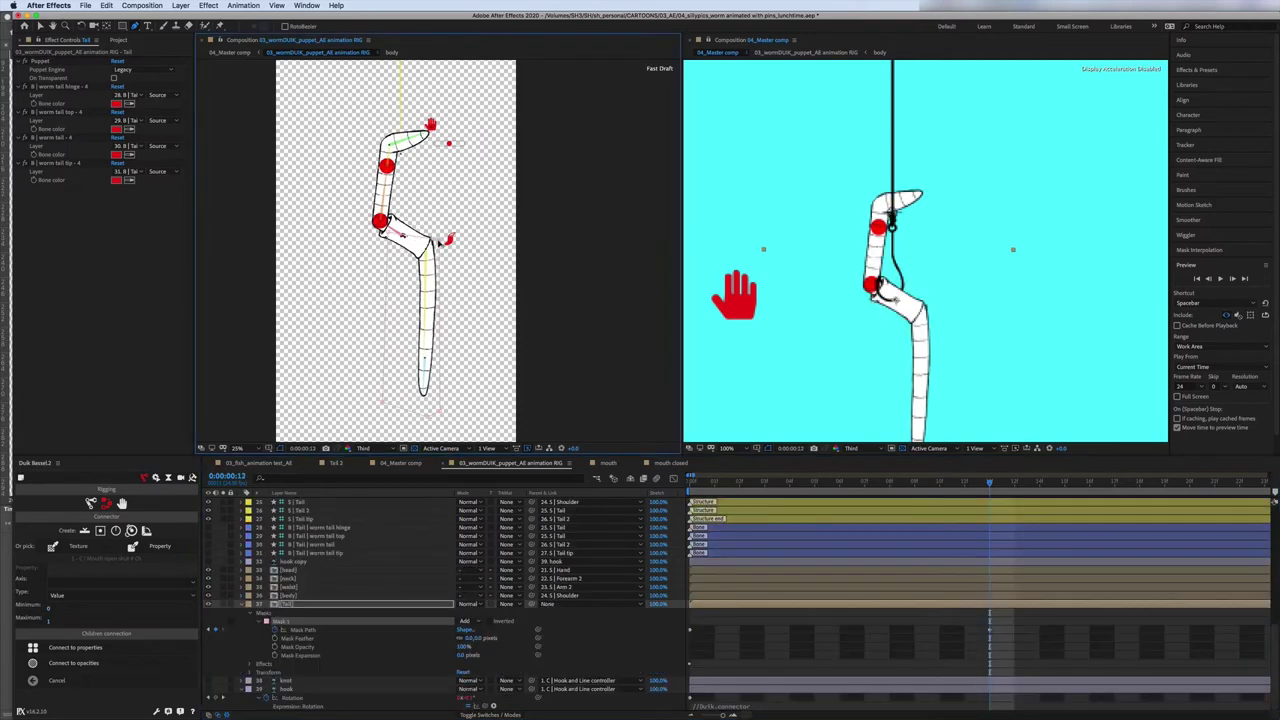
- Set up a Duik connector from the Top half's Shoulder rotation FK, range -41 to -149, for the Tail layer's Mask Path
left_click(430, 125)
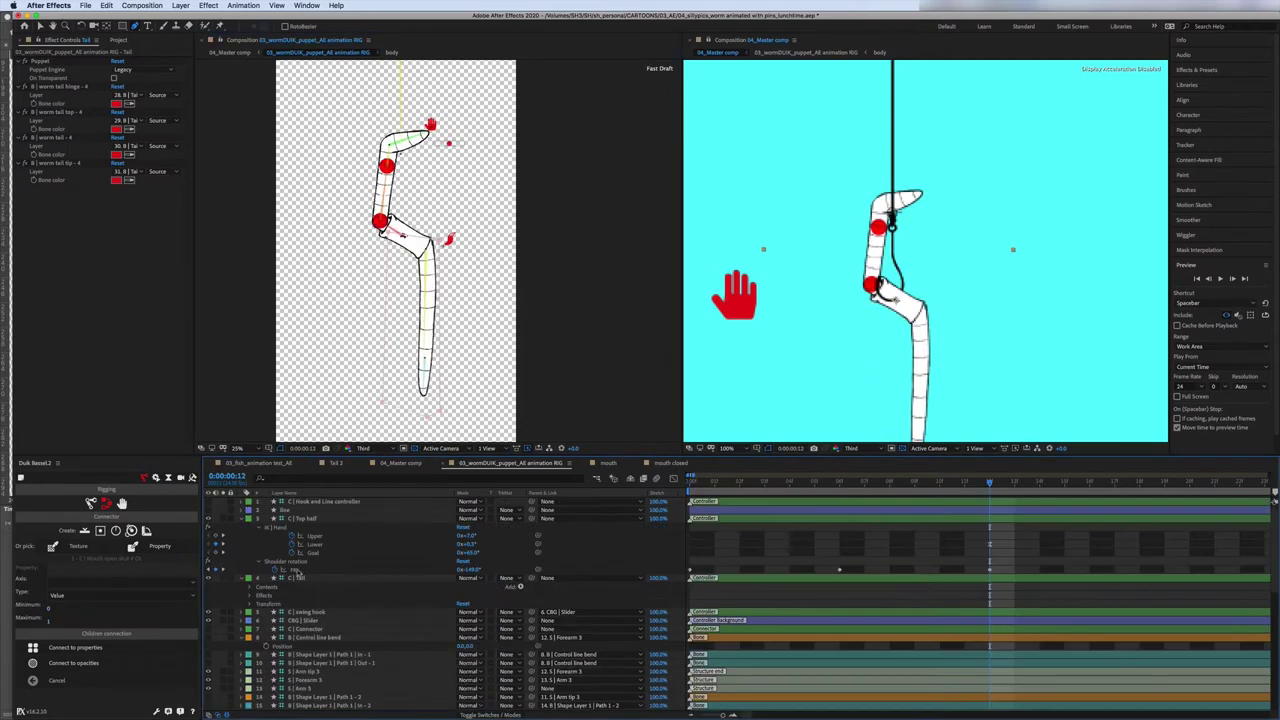
left_click(56, 680)
left_click(62, 546)
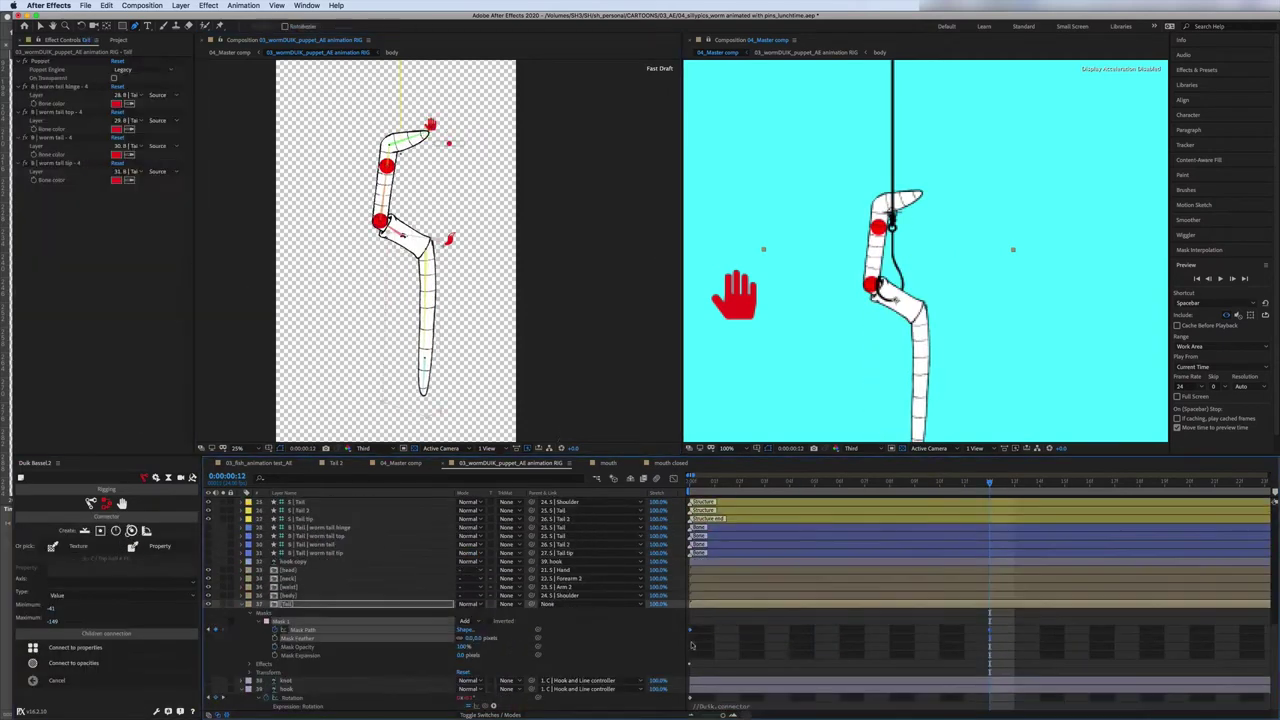
left_click_drag(400, 400, 410, 418)
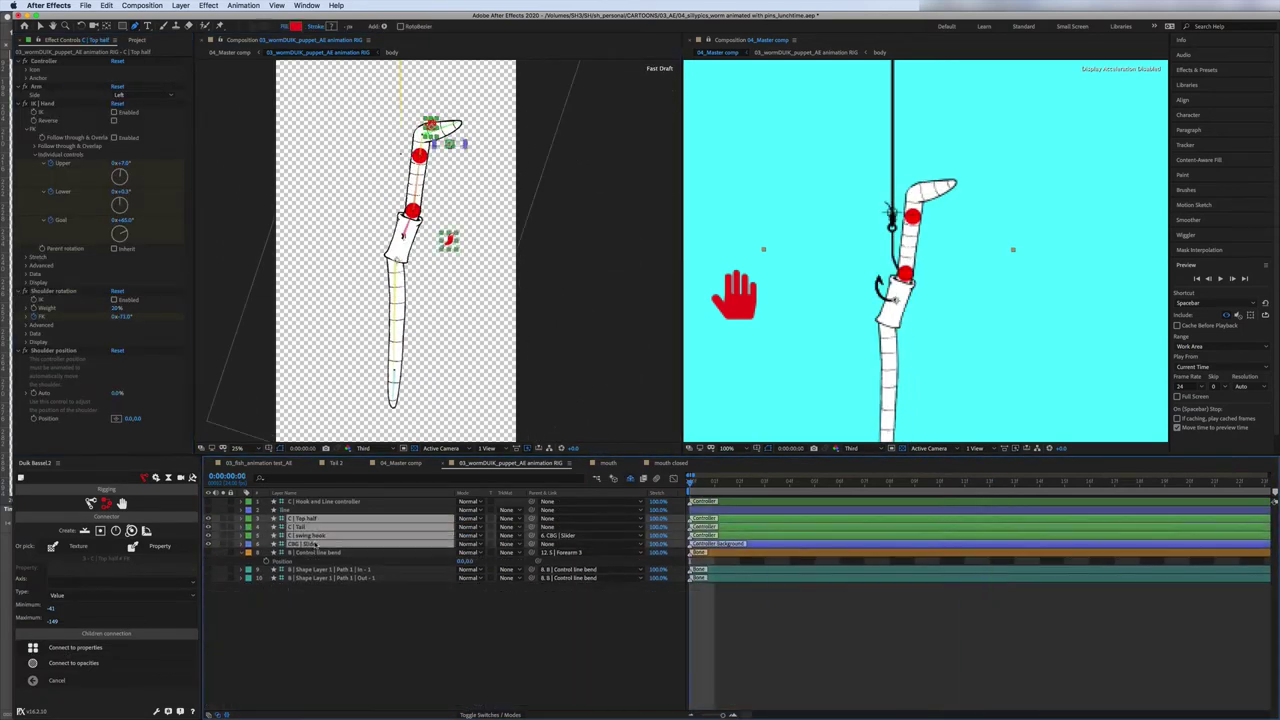
- Keyframe the Top half controller's upright pose at 10:10, adjust its rotation keyframes, and preview the worm animation from the start
left_click(735, 482)
left_click_drag(733, 499, 755, 484)
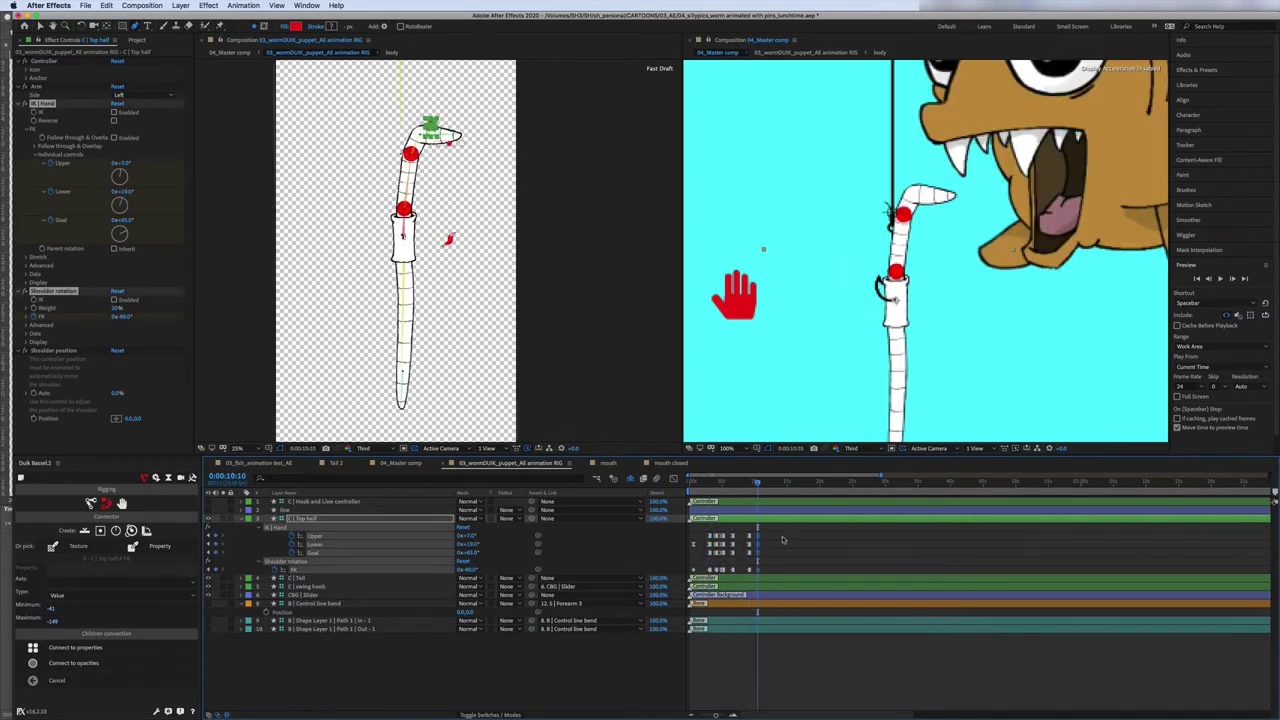
left_click_drag(783, 540, 760, 570)
left_click_drag(474, 556, 470, 553)
key("space")
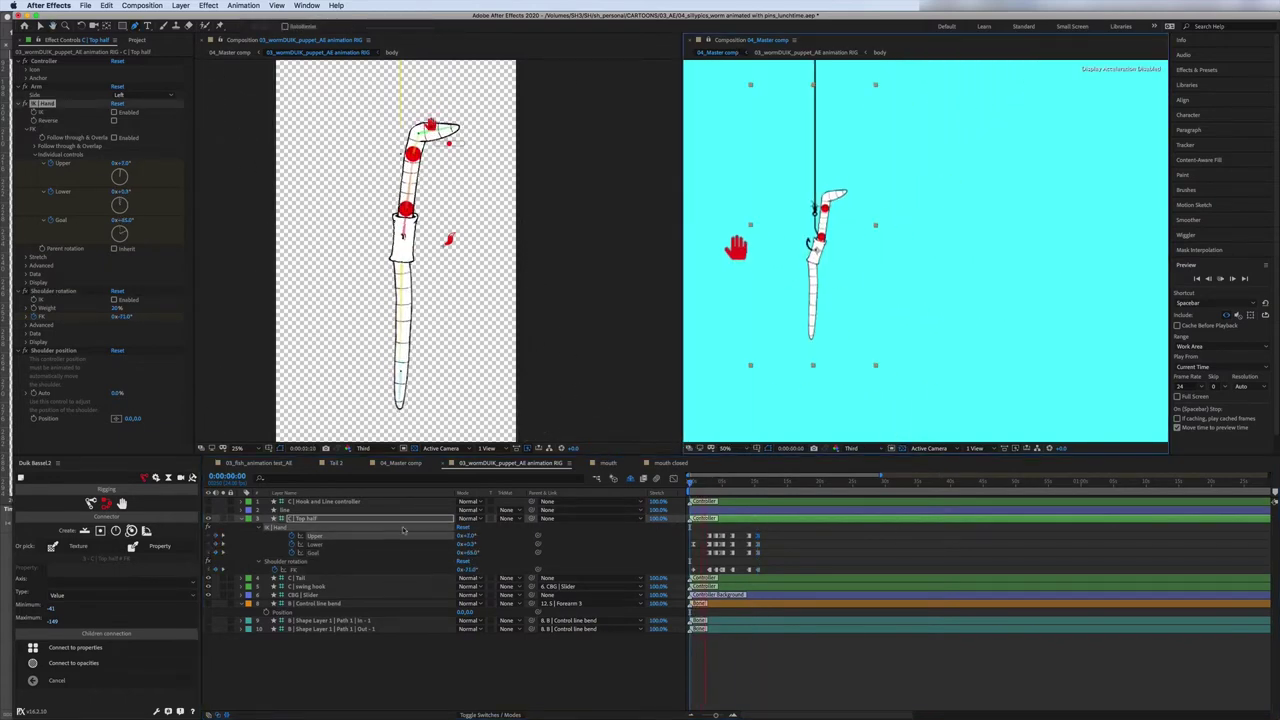
- Add a second 03_fish_animation test_AE layer starting at 14:00 in the 04_Master comp and show its Position
key("space")
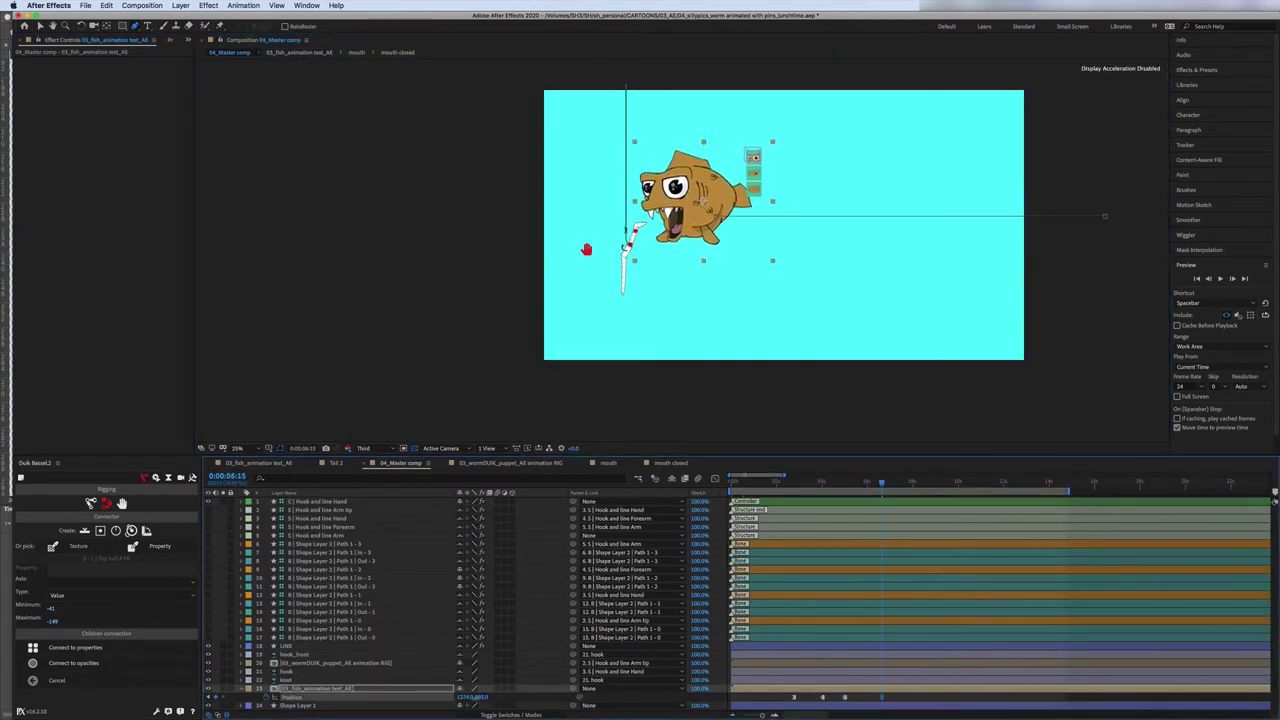
left_click_drag(1051, 494, 987, 508)
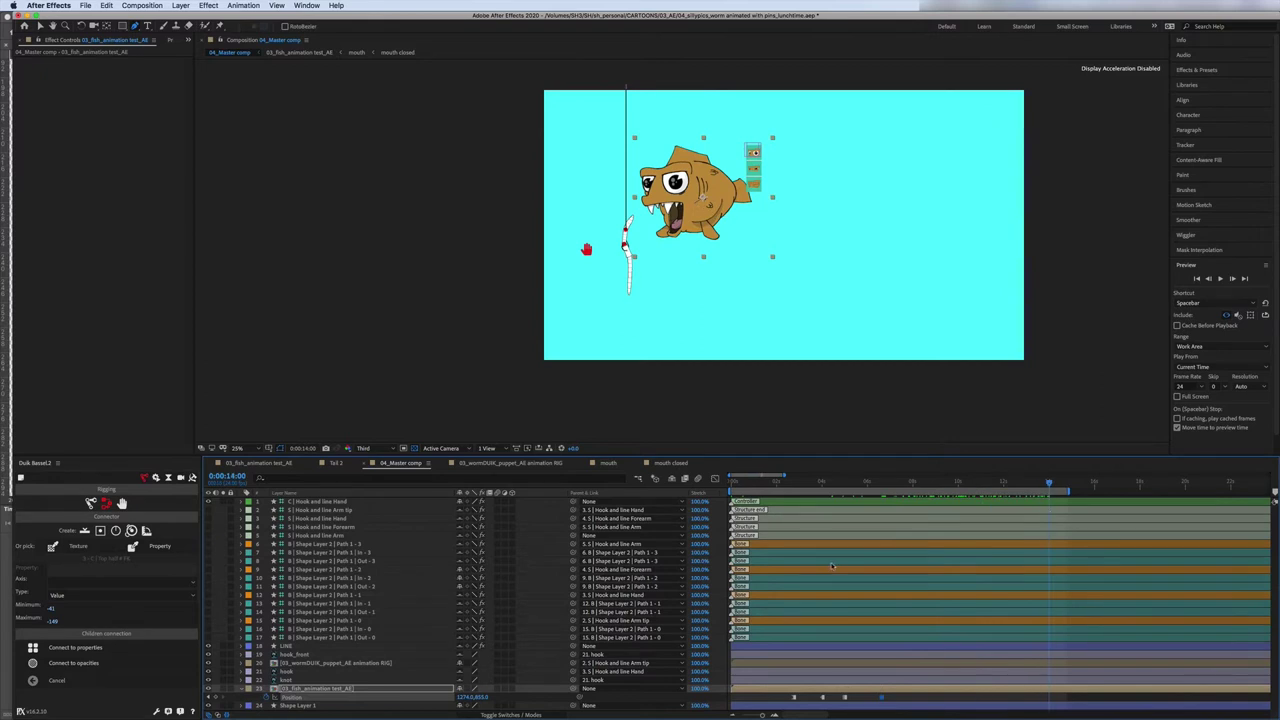
key("super+0")
left_click_drag(75, 329, 1070, 690)
key("p")
- Mirror the second fish layer with the Flip preset and keyframe its Position from 14:00 onward
left_click(1196, 70)
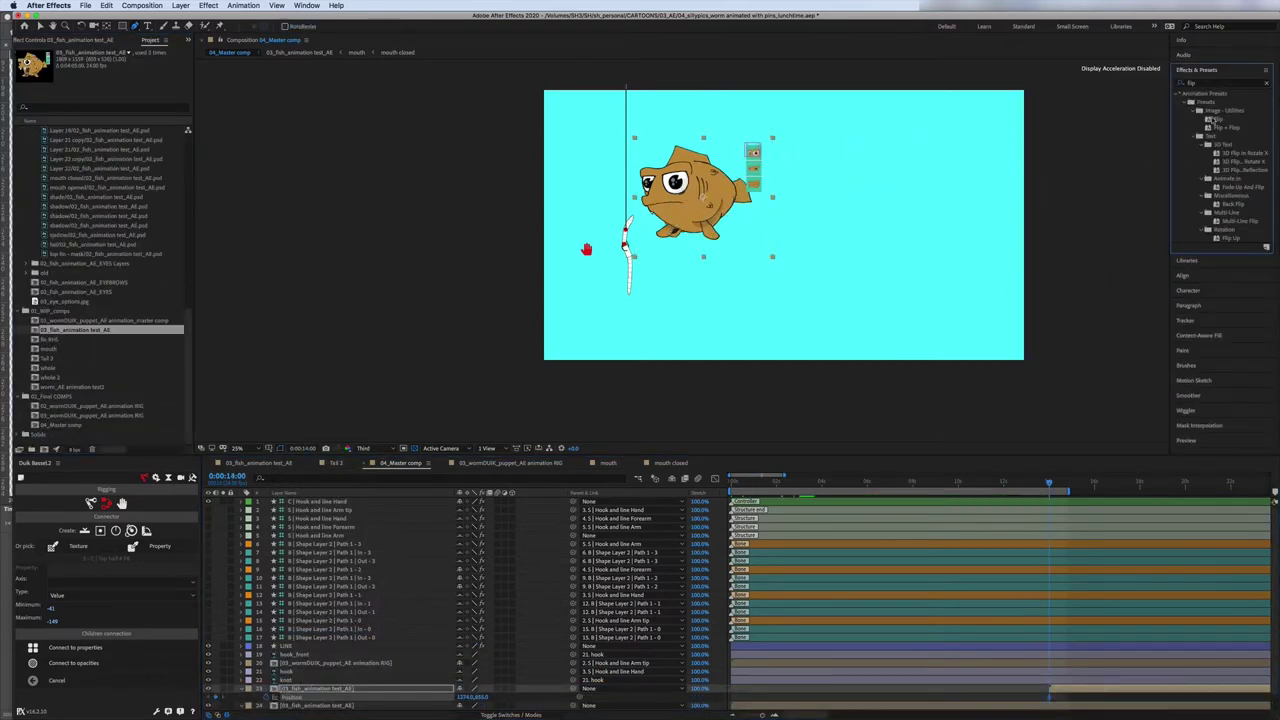
double_click(1214, 120)
left_click_drag(1049, 483, 1057, 500)
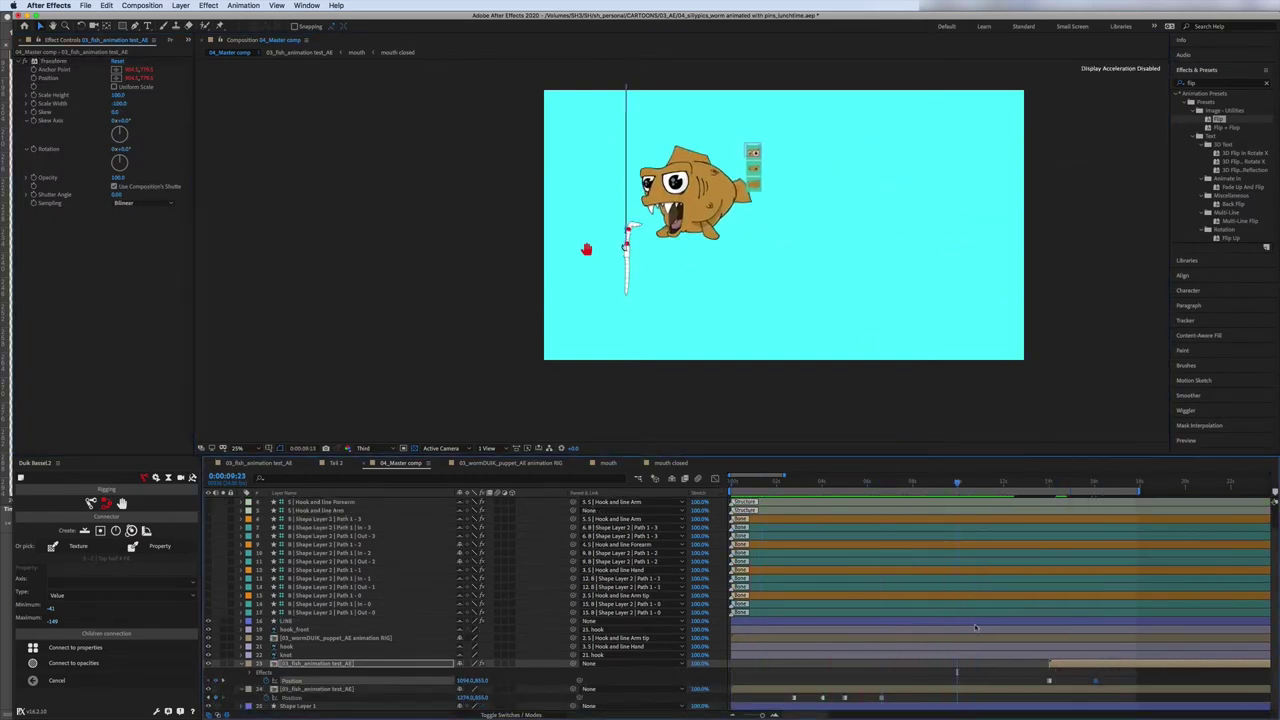
- In the worm rig comp, move the Top half controller's last pose keyframes to about 14:00 and preview from the start
left_click(505, 463)
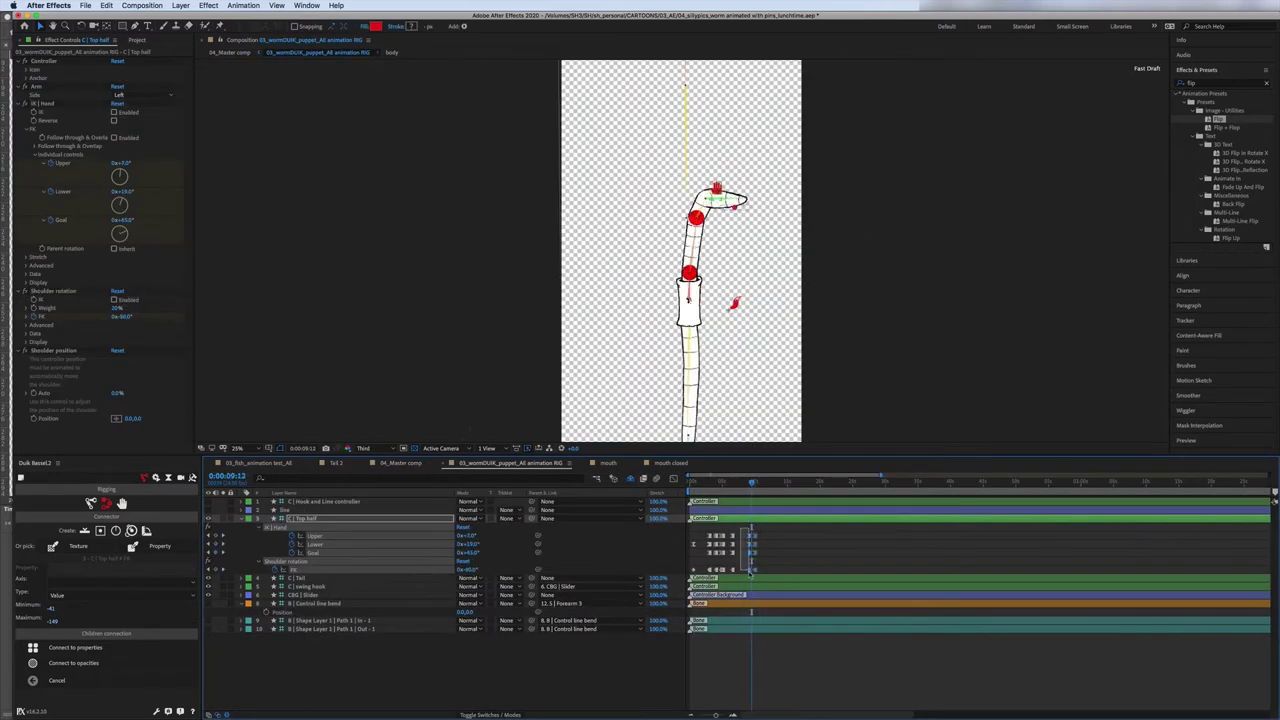
left_click_drag(750, 570, 781, 570)
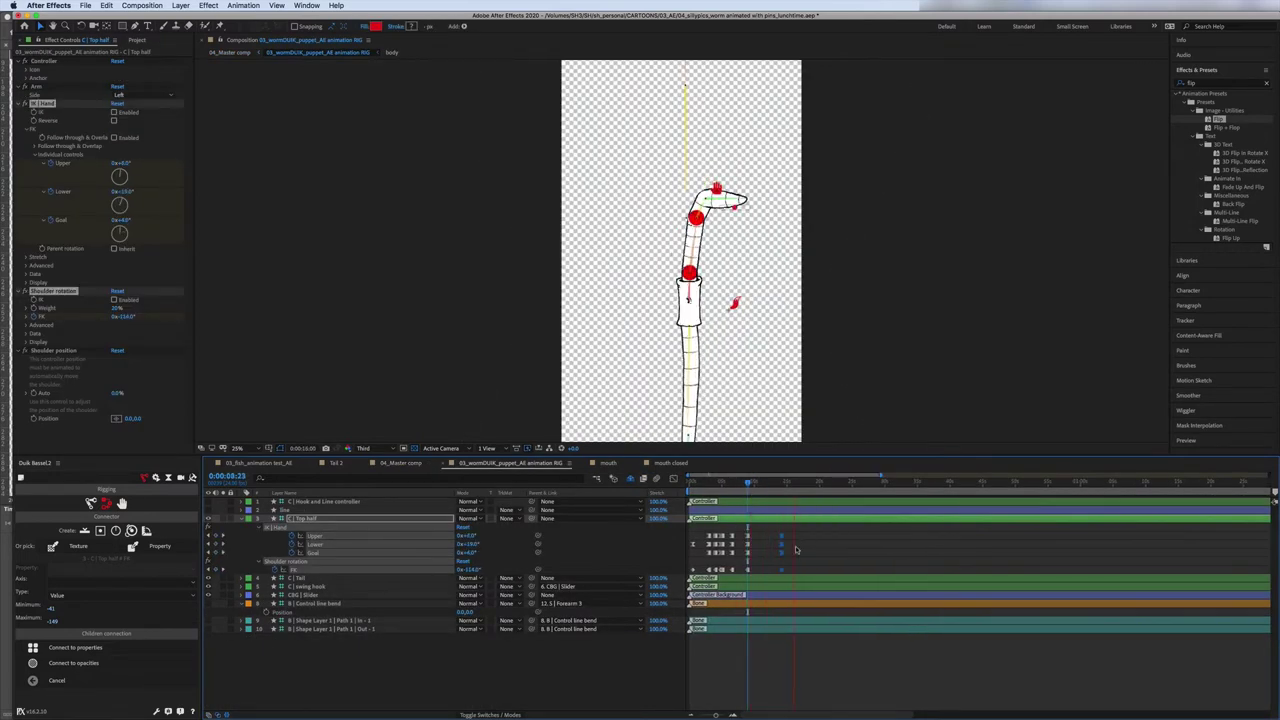
scroll(903, 716, "up", 5)
left_click(742, 483)
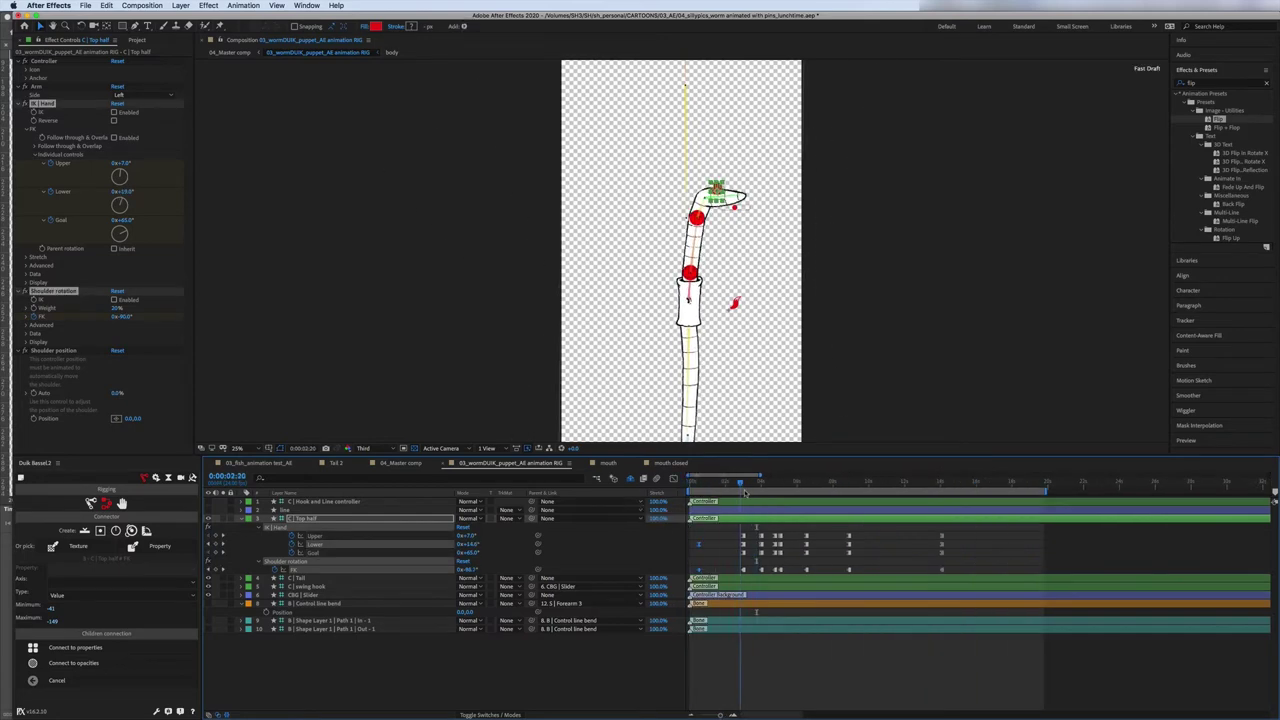
left_click_drag(745, 494, 664, 498)
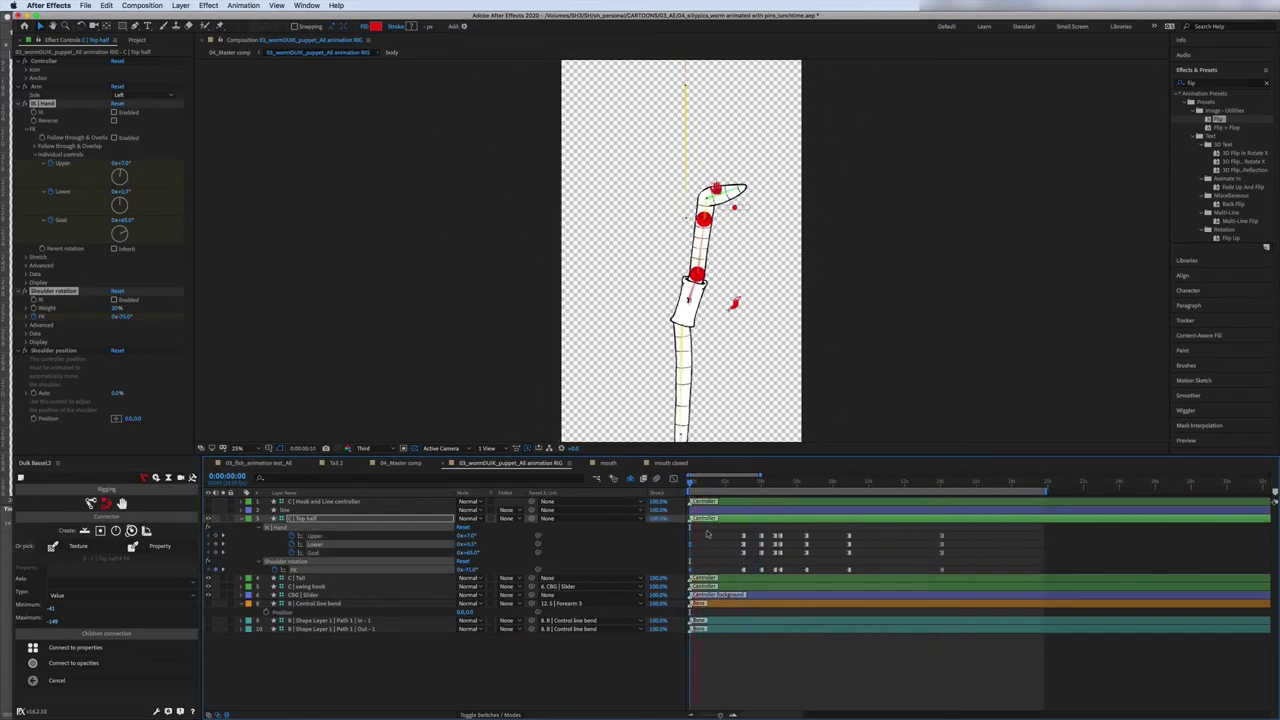
- Refine the first fish layer's Position and Scale keyframes in the 04_Master comp and hide most structure and bone layers as shy
left_click(234, 52)
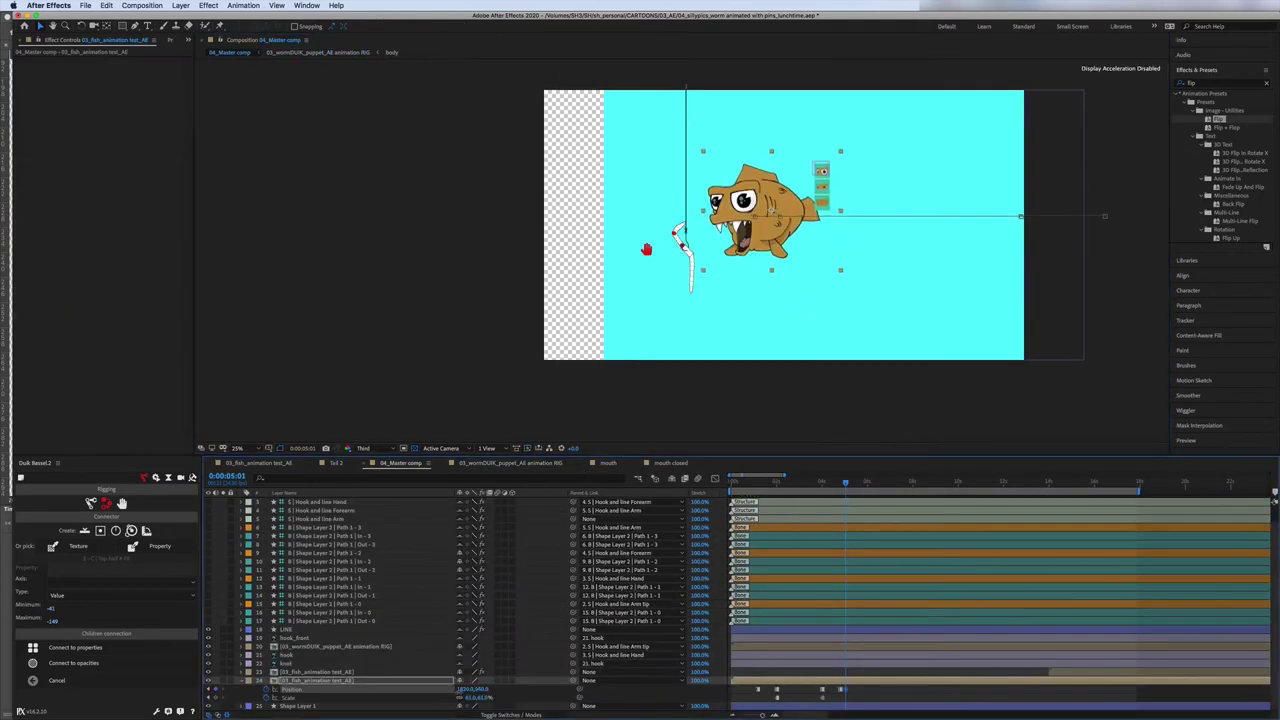
left_click_drag(846, 492, 850, 494)
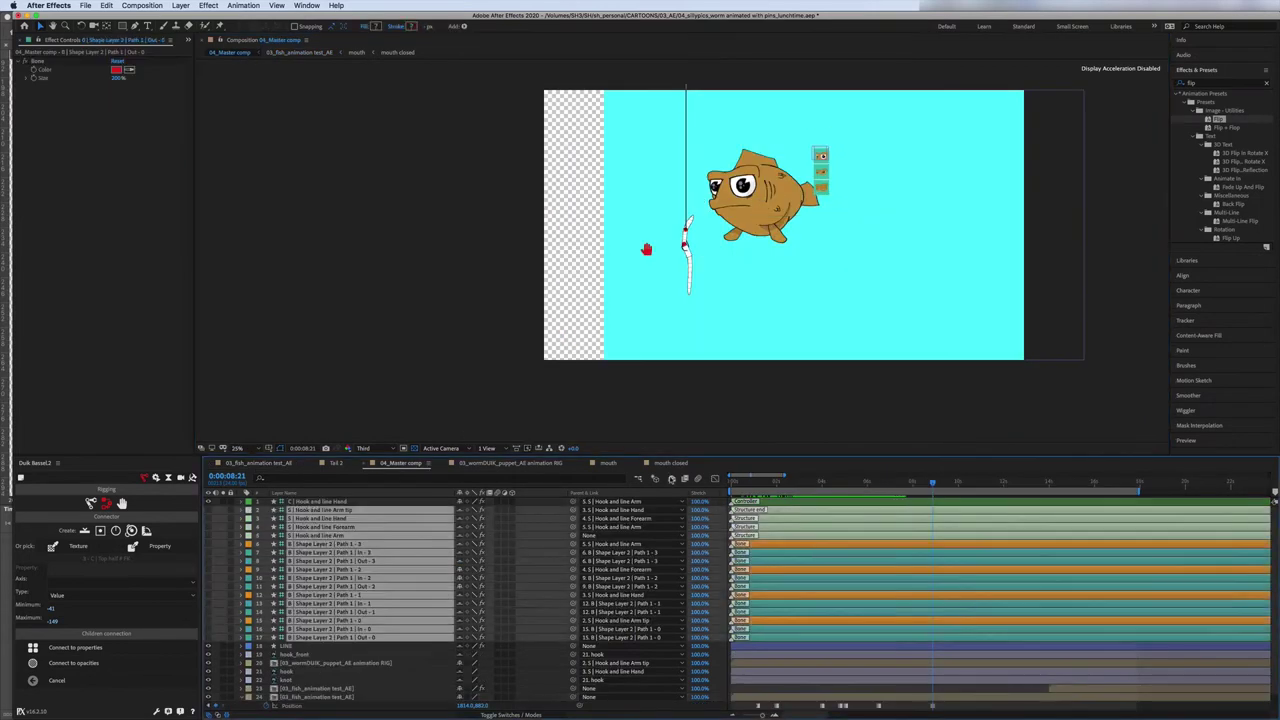
right_click(352, 700)
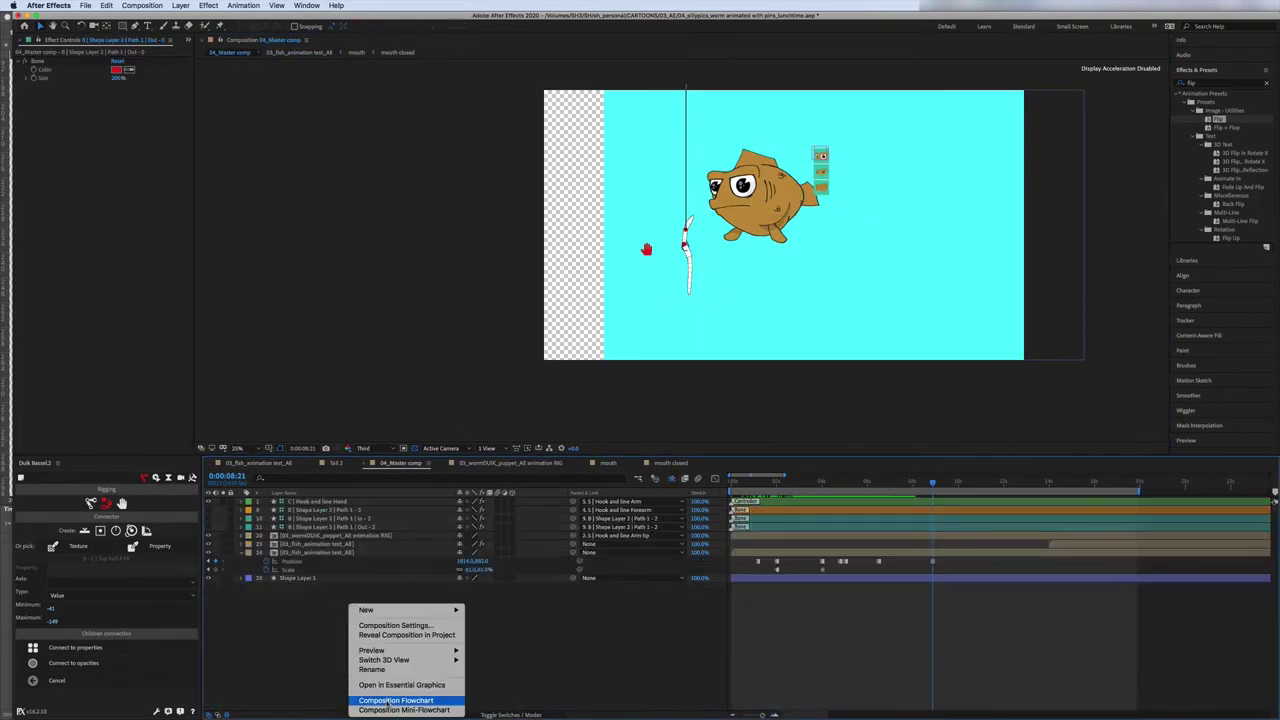
key("Escape")
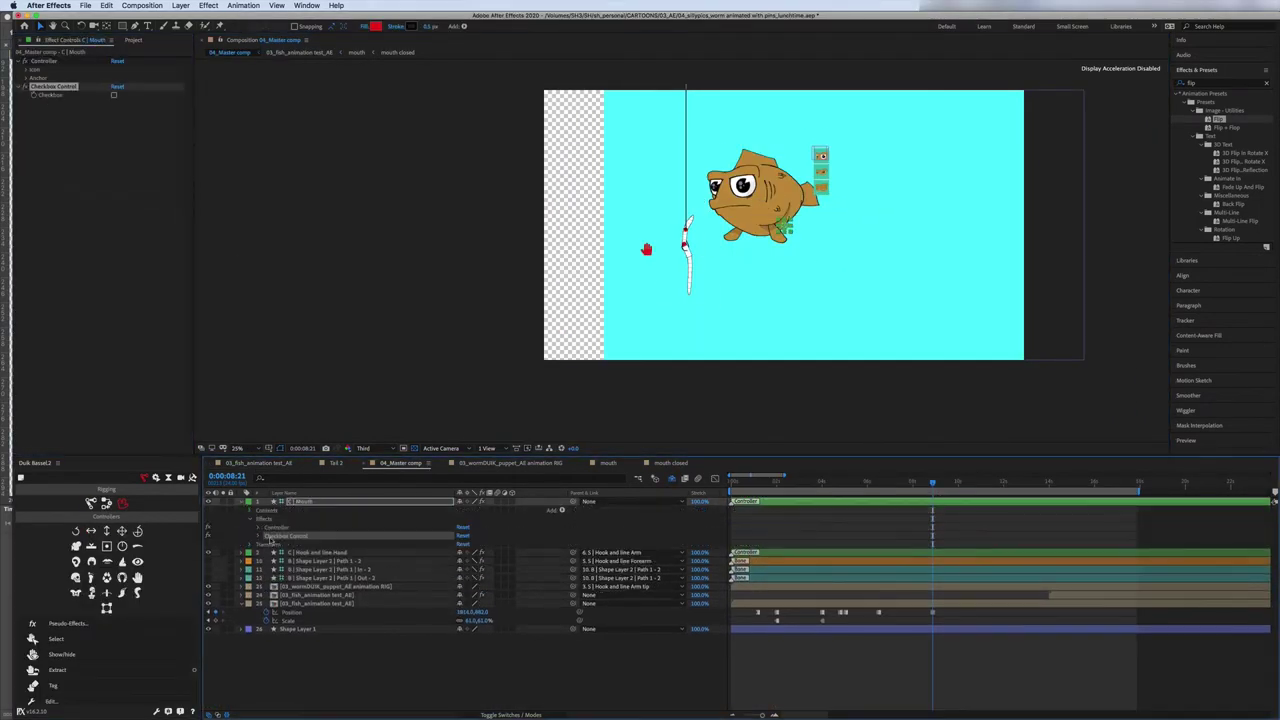
- Set up a Duik connector from the Mouth controller's Checkbox, range 0 to 1, for the mouth closed and mouth open layers' Opacity
left_click(107, 502)
left_click(608, 463)
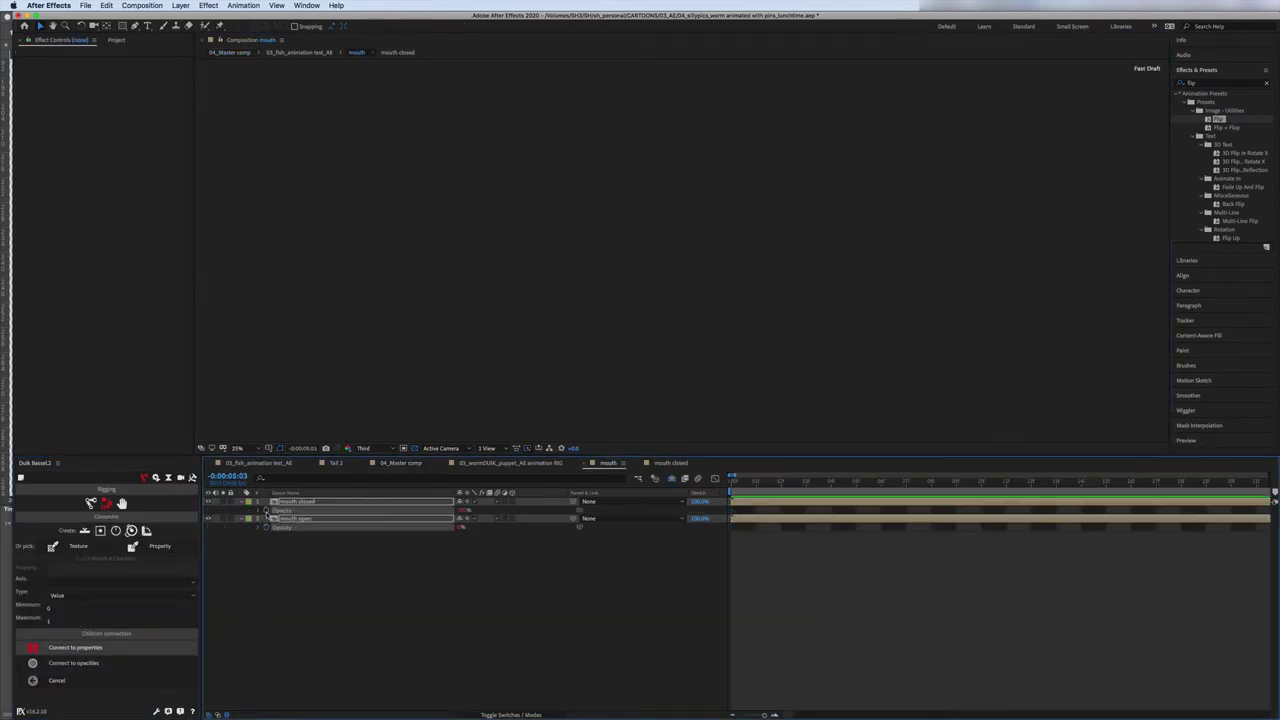
right_click(316, 519)
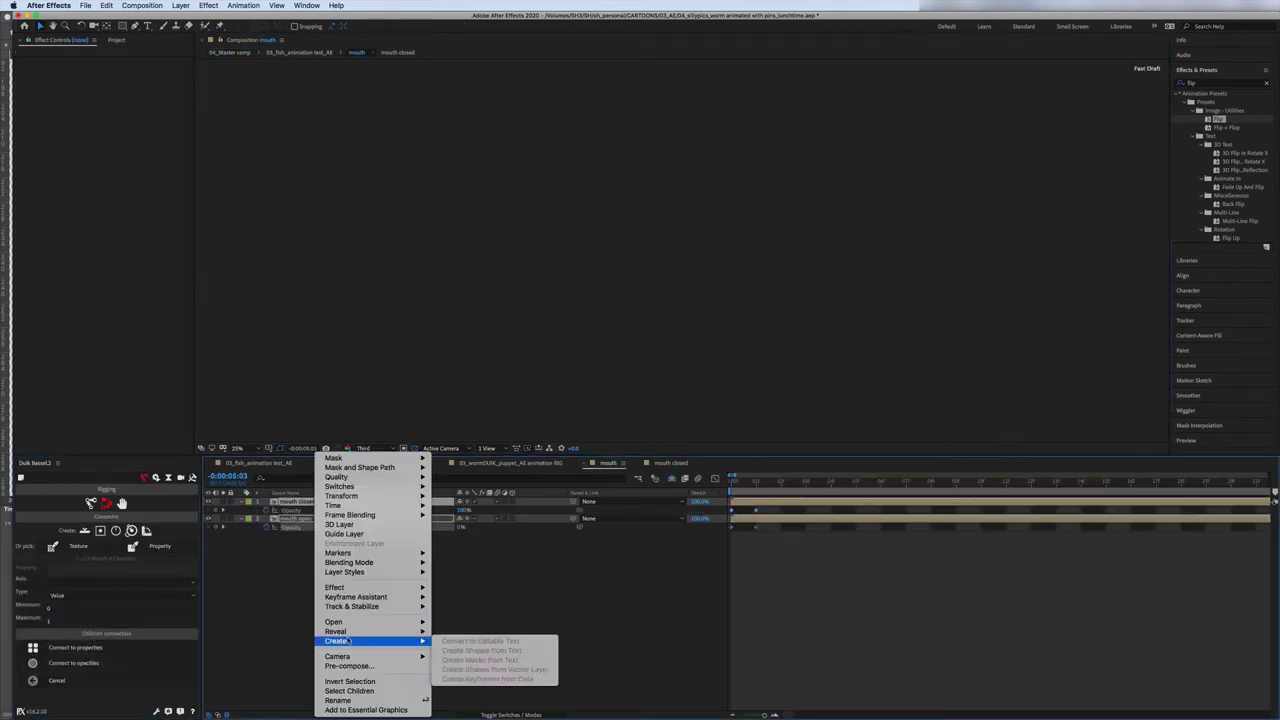
left_click(371, 643)
left_click(153, 545)
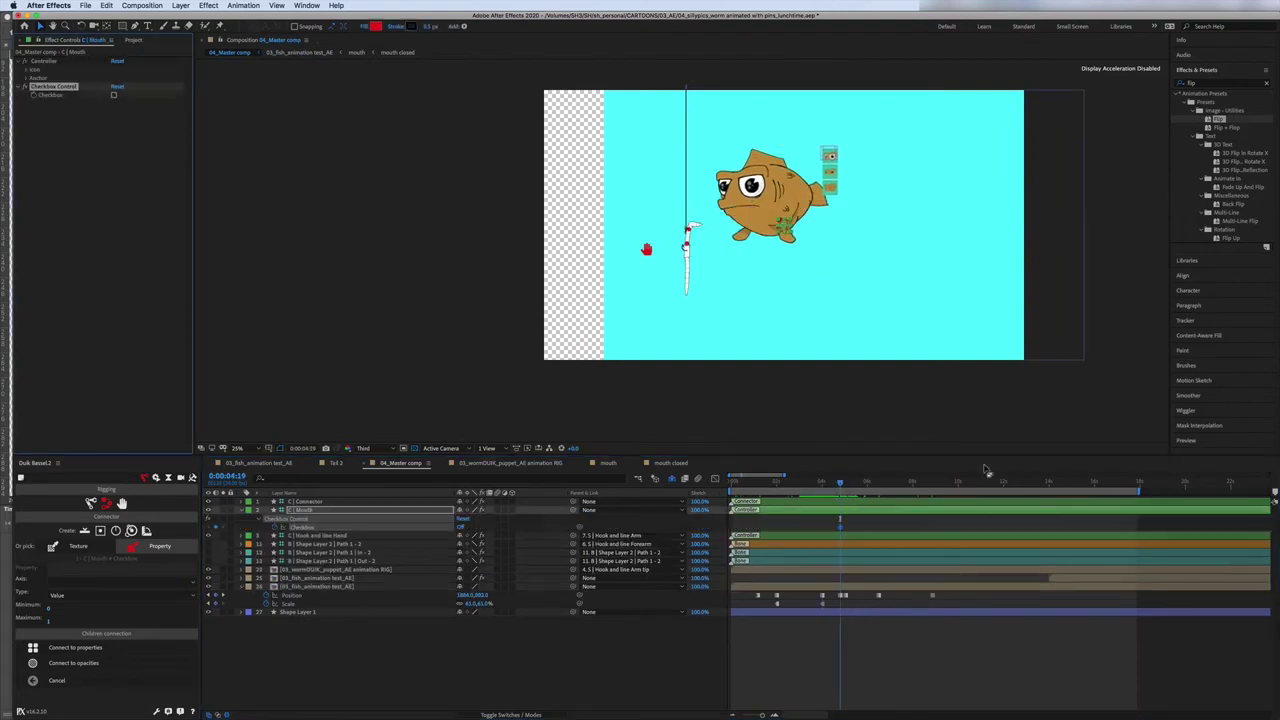
- Keyframe the Mouth Checkbox off at 4:19, on just after it and off at 8:21, and adjust the fish's Position keyframe at 4:19
left_click_drag(840, 484, 835, 490)
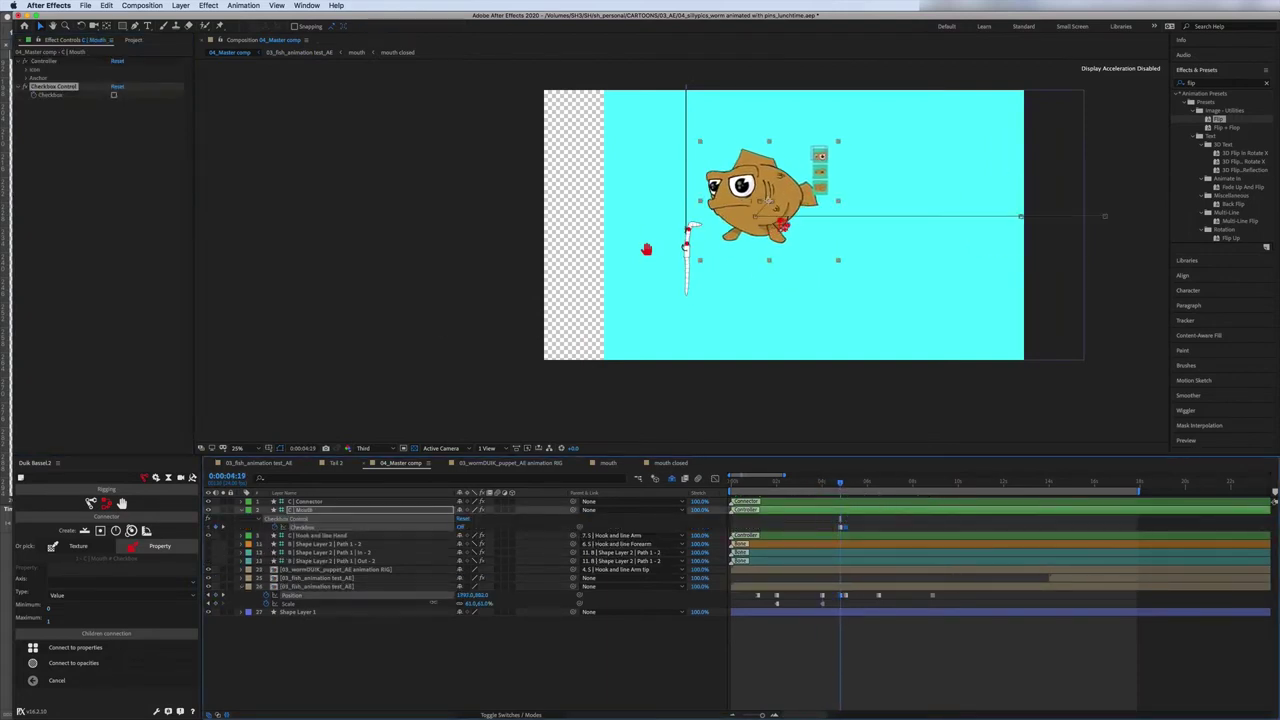
left_click(840, 596)
left_click(840, 489)
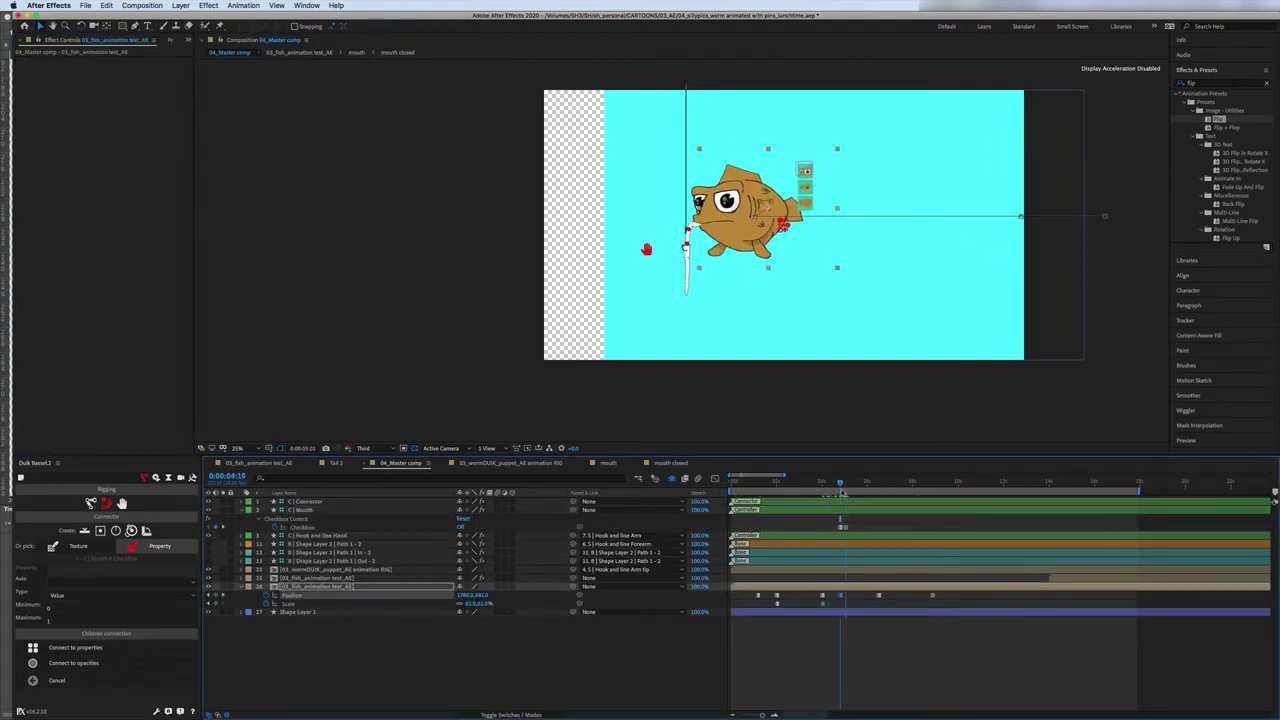
left_click_drag(845, 518, 932, 519)
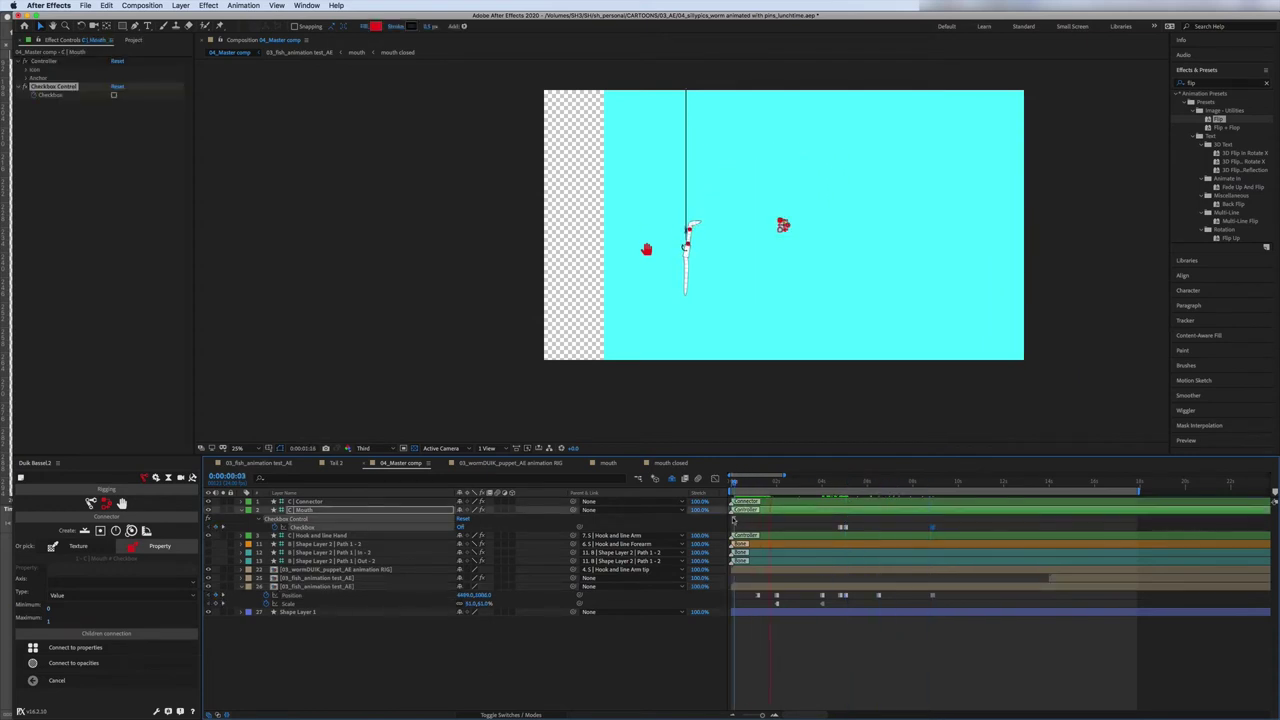
left_click(790, 612)
left_click_drag(760, 484, 876, 531)
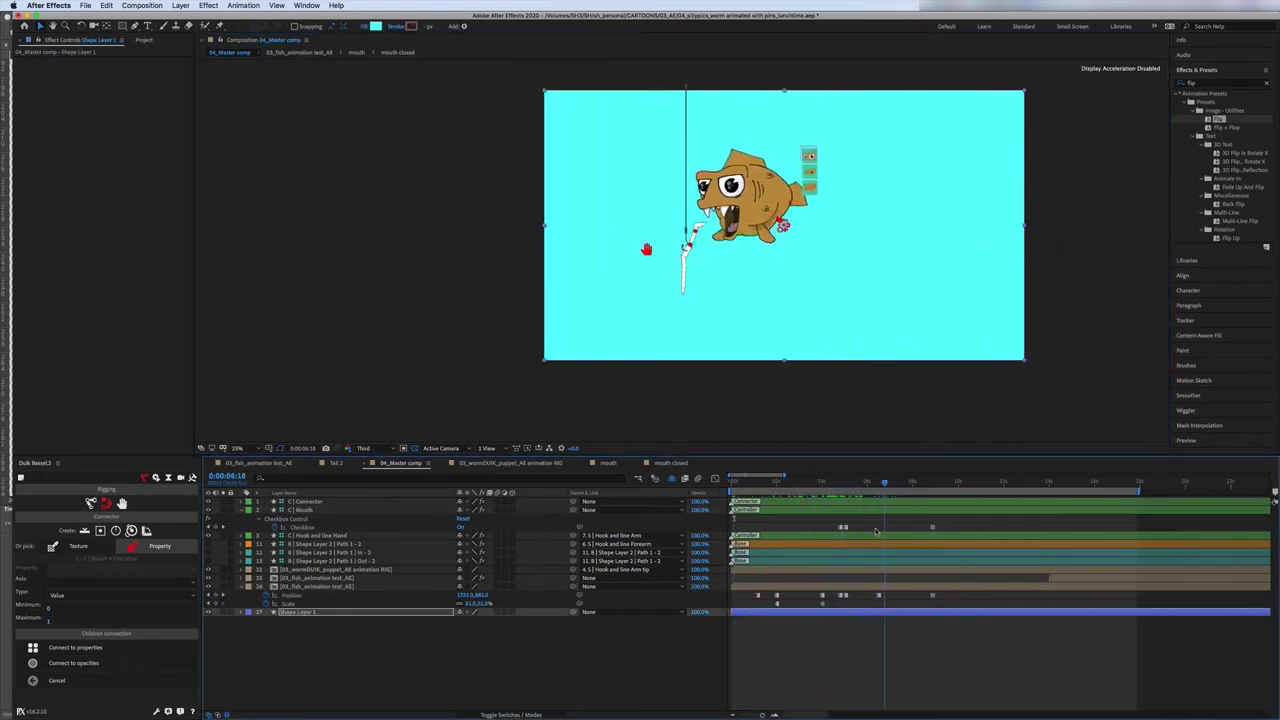
- Reveal the flipped fish layer's keyframes and match its Position and Scale to the first fish layer at 14:00
left_click(300, 569)
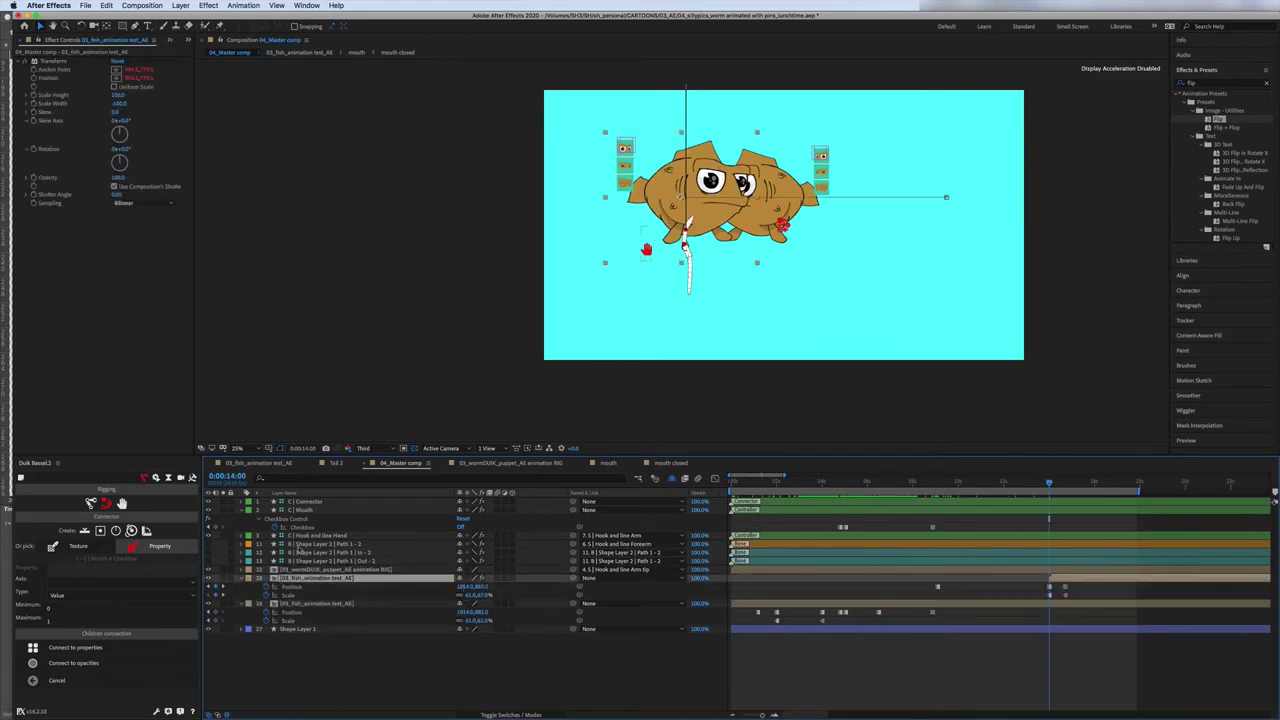
left_click(300, 578)
key("u")
key("k")
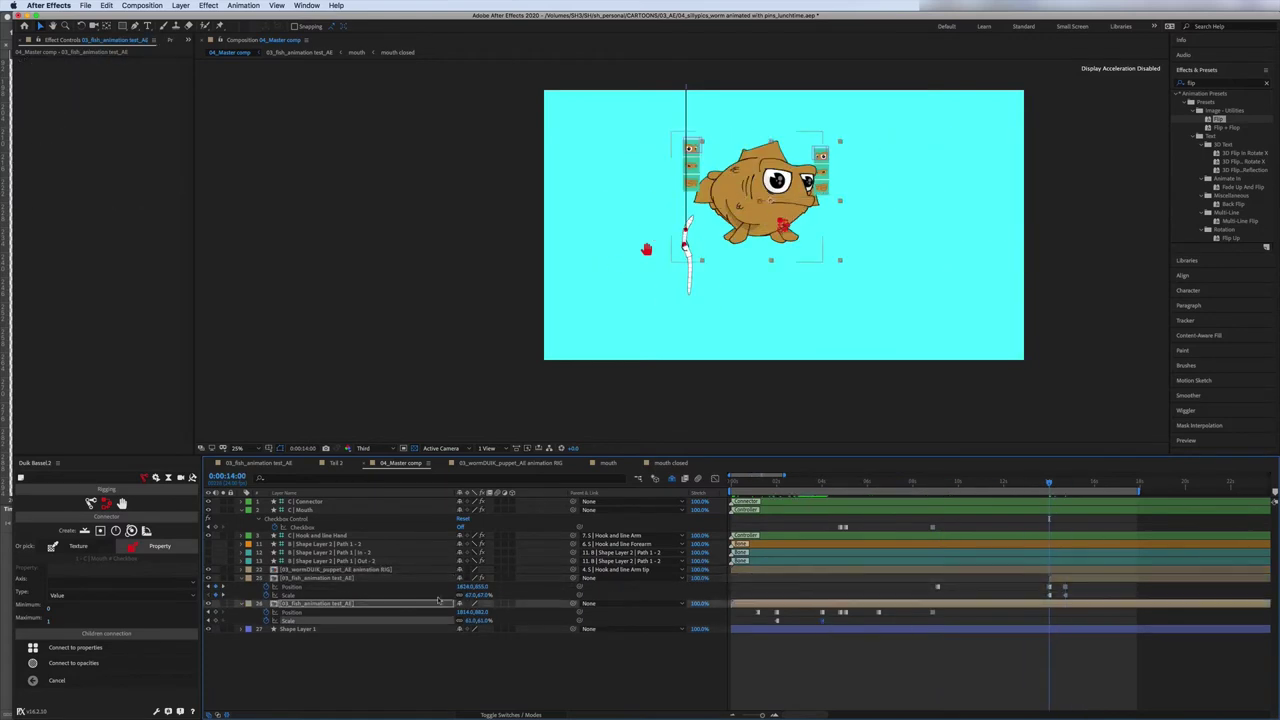
left_click(823, 612)
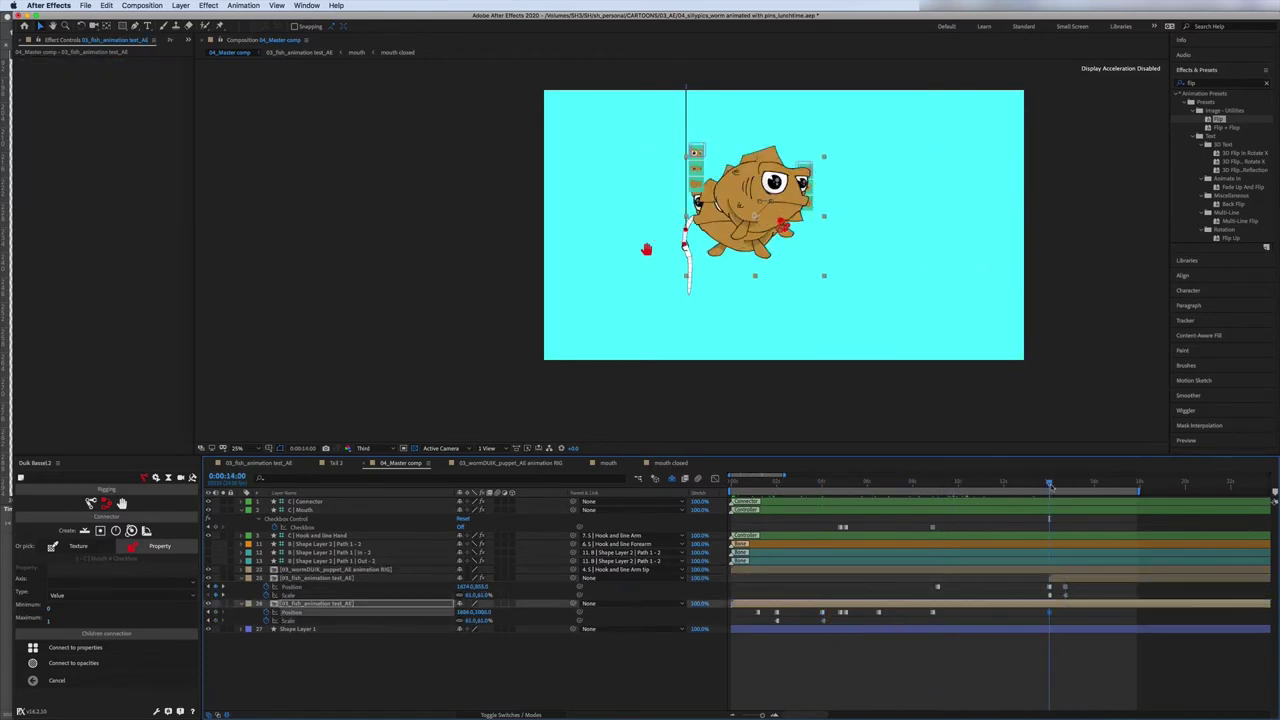
key("j")
- Keyframe the Top half controller's change of pose around 14:00 in the worm rig comp
double_click(276, 580)
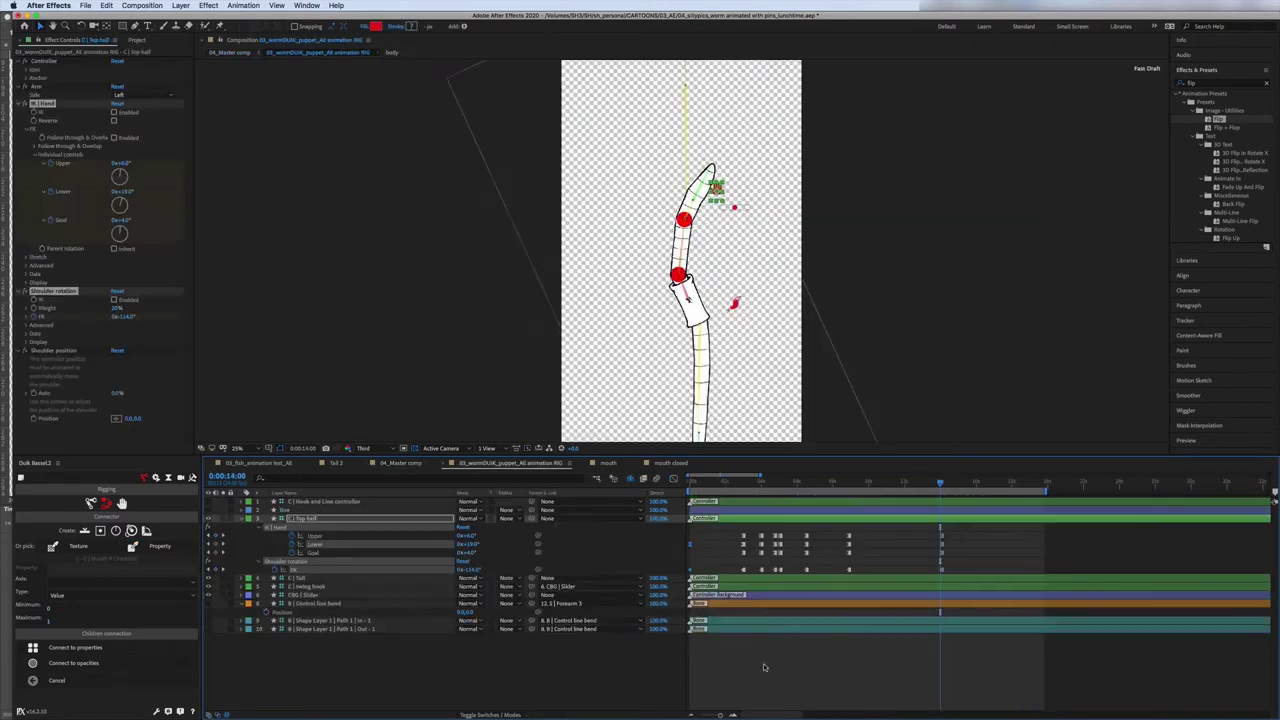
left_click_drag(880, 487, 937, 487)
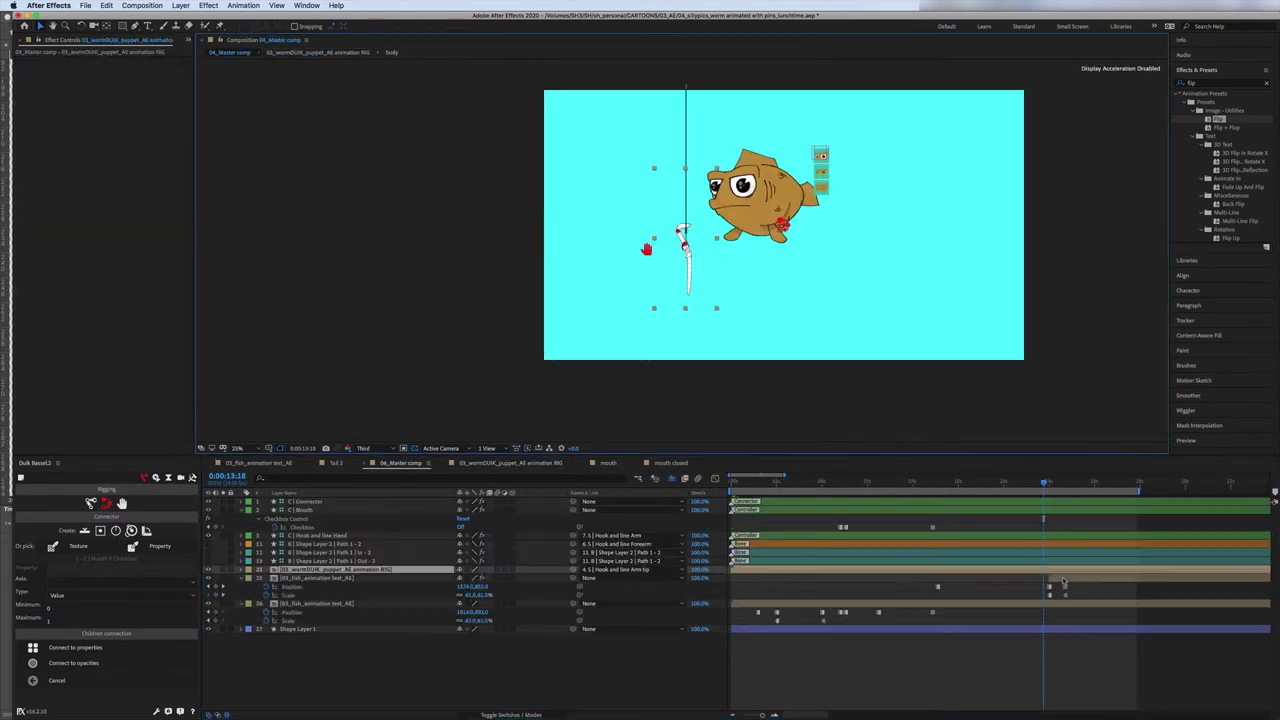
- Keyframe the flipped fish's Position so it swims out of the frame by 16:14, and preview the 04_Master comp from the start
key("shift+Escape")
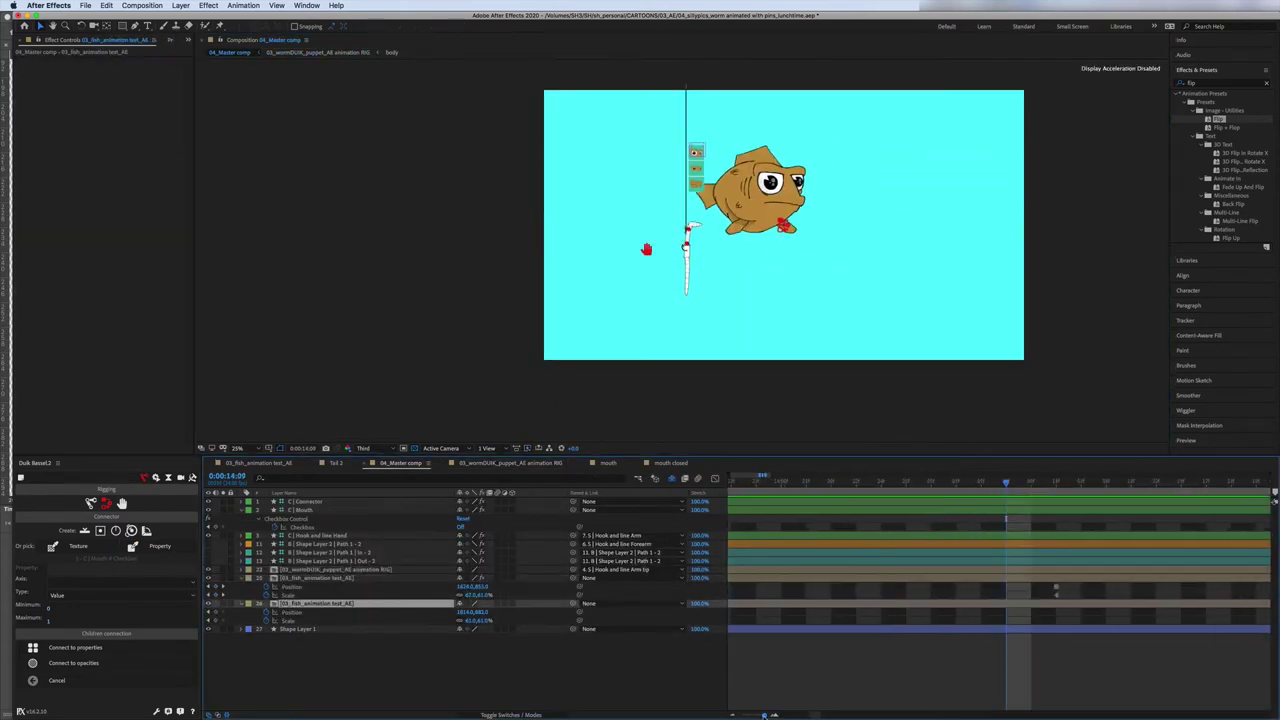
left_click(1022, 590)
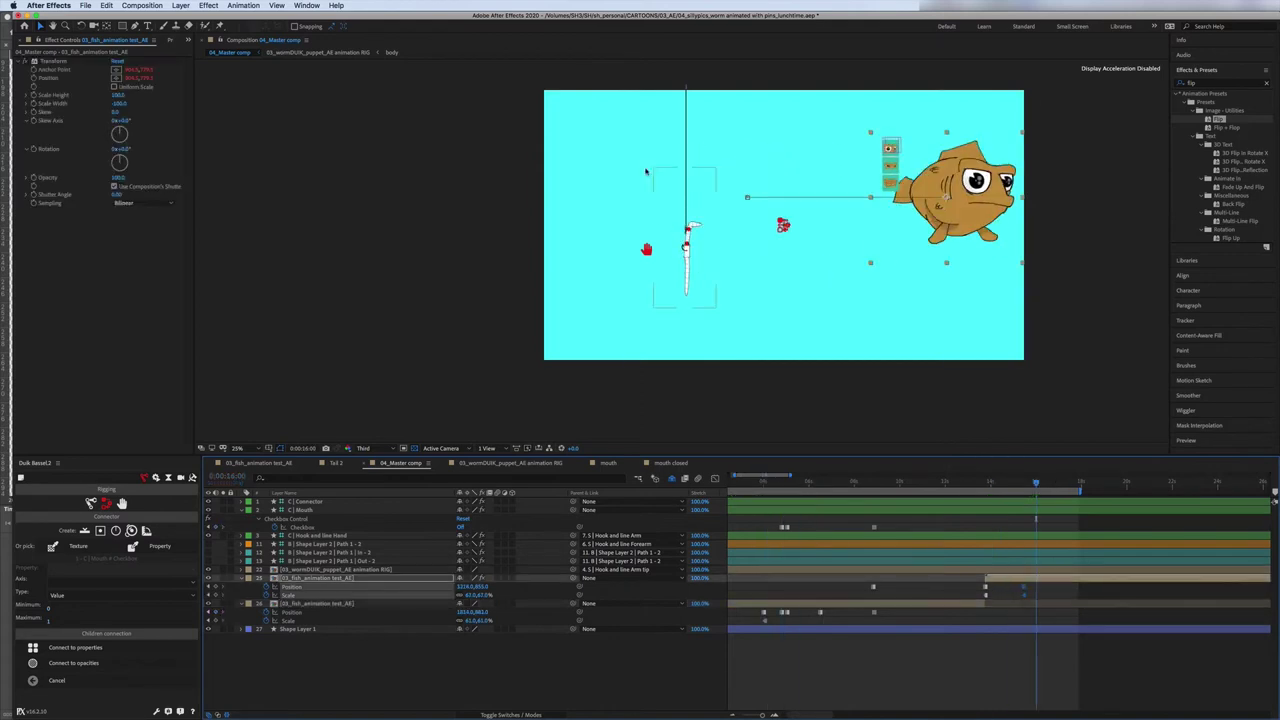
key("j")
left_click_drag(461, 592, 1031, 588)
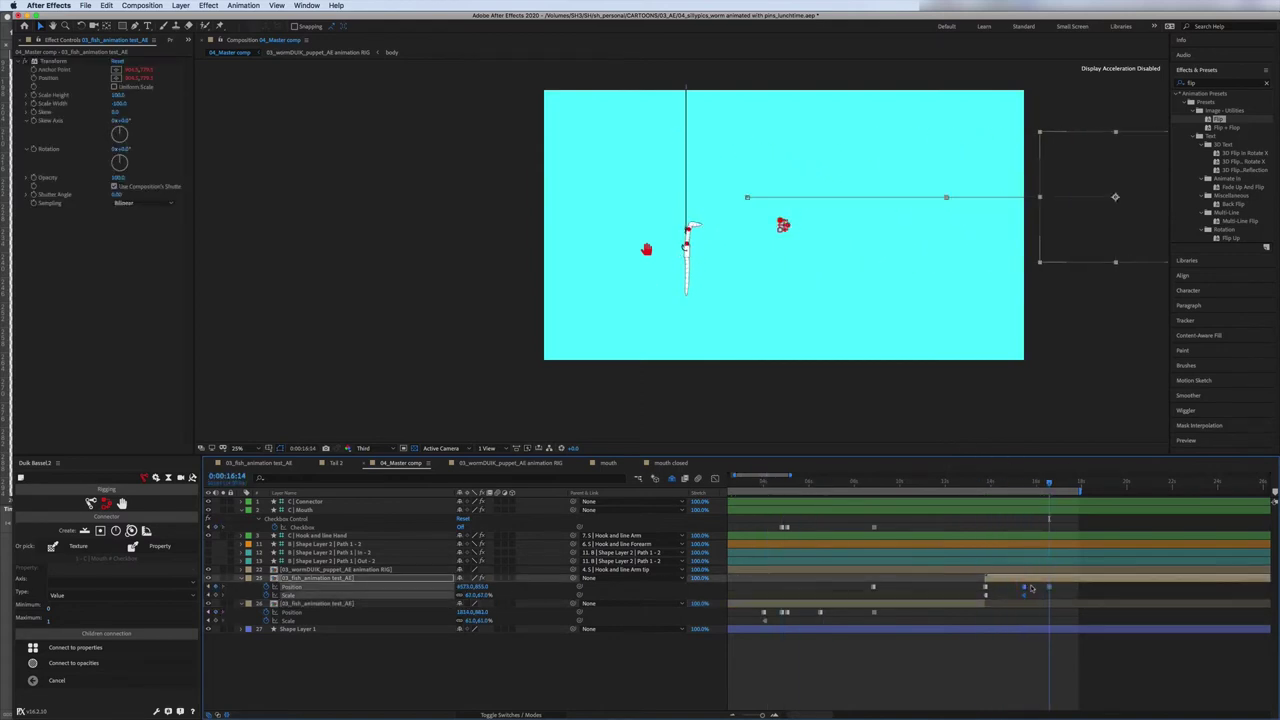
left_click_drag(976, 516, 717, 490)
key("space")
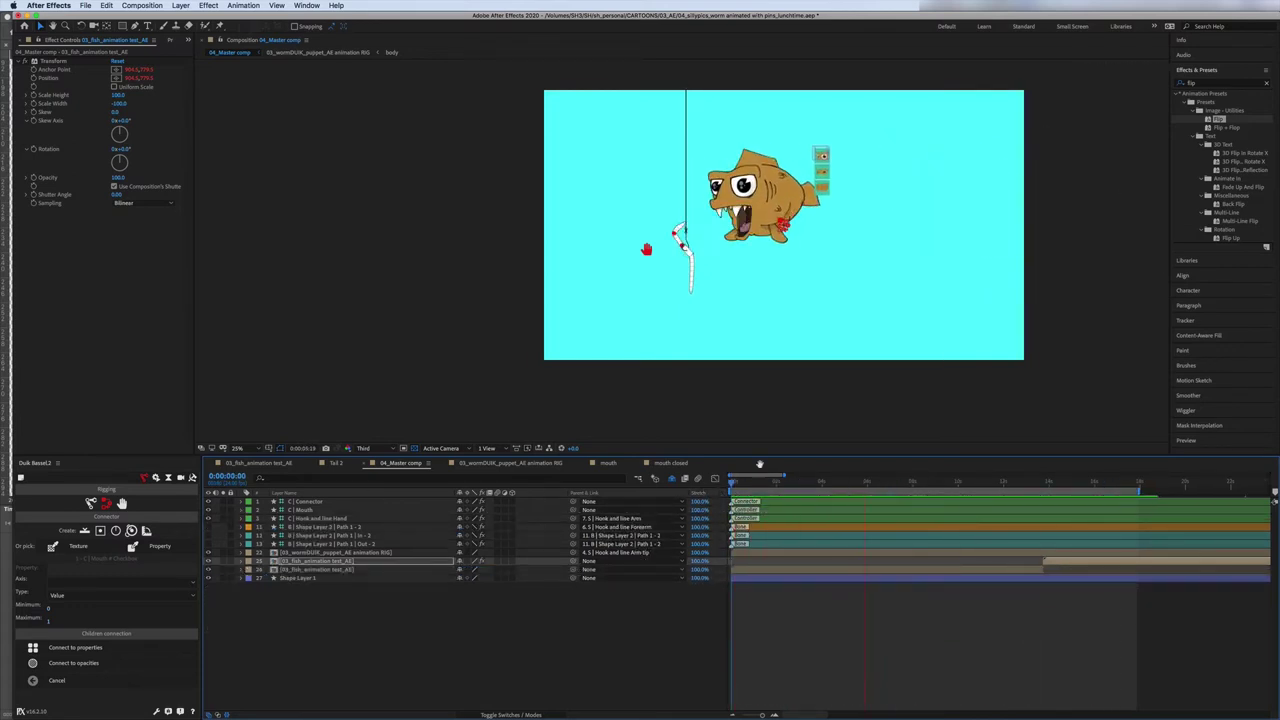
key("space")
- In the worm rig comp's Graph Editor, ease the Top half controller's Upper rotation keyframes between about 3:00 and 4:18
left_click_drag(300, 561, 277, 583)
left_click(510, 463)
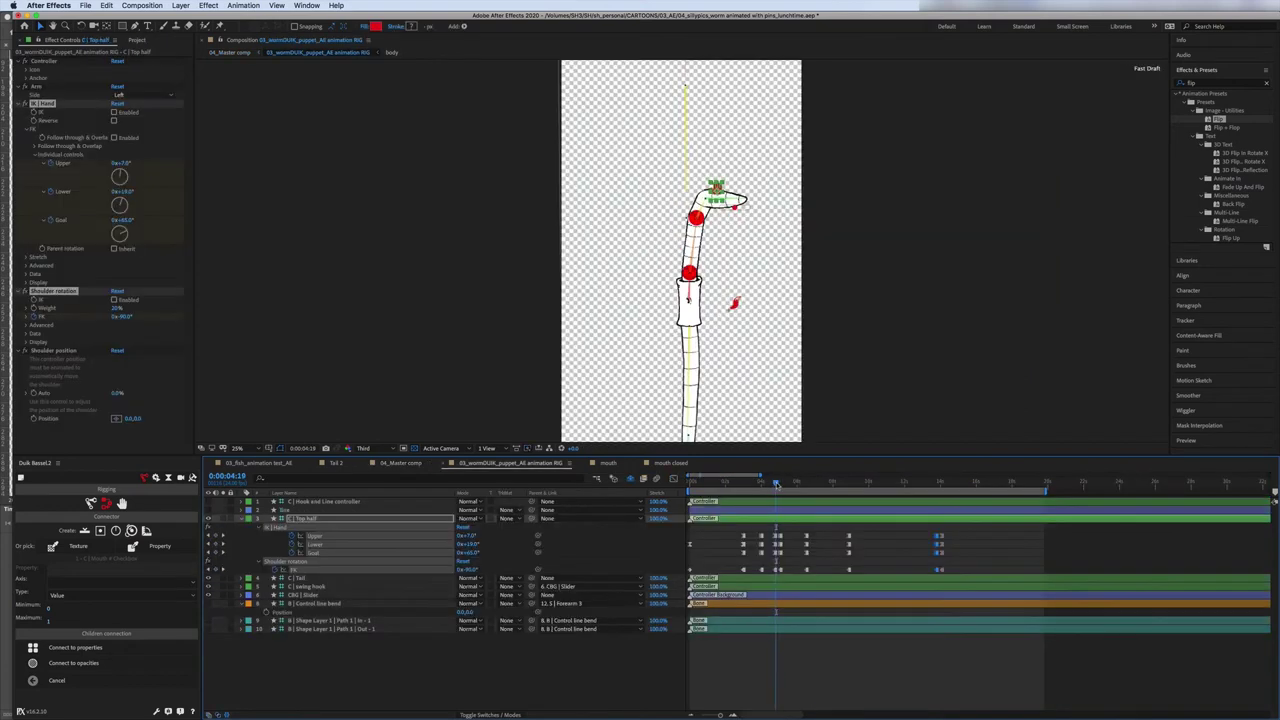
left_click_drag(690, 484, 776, 490)
key("shift+F3")
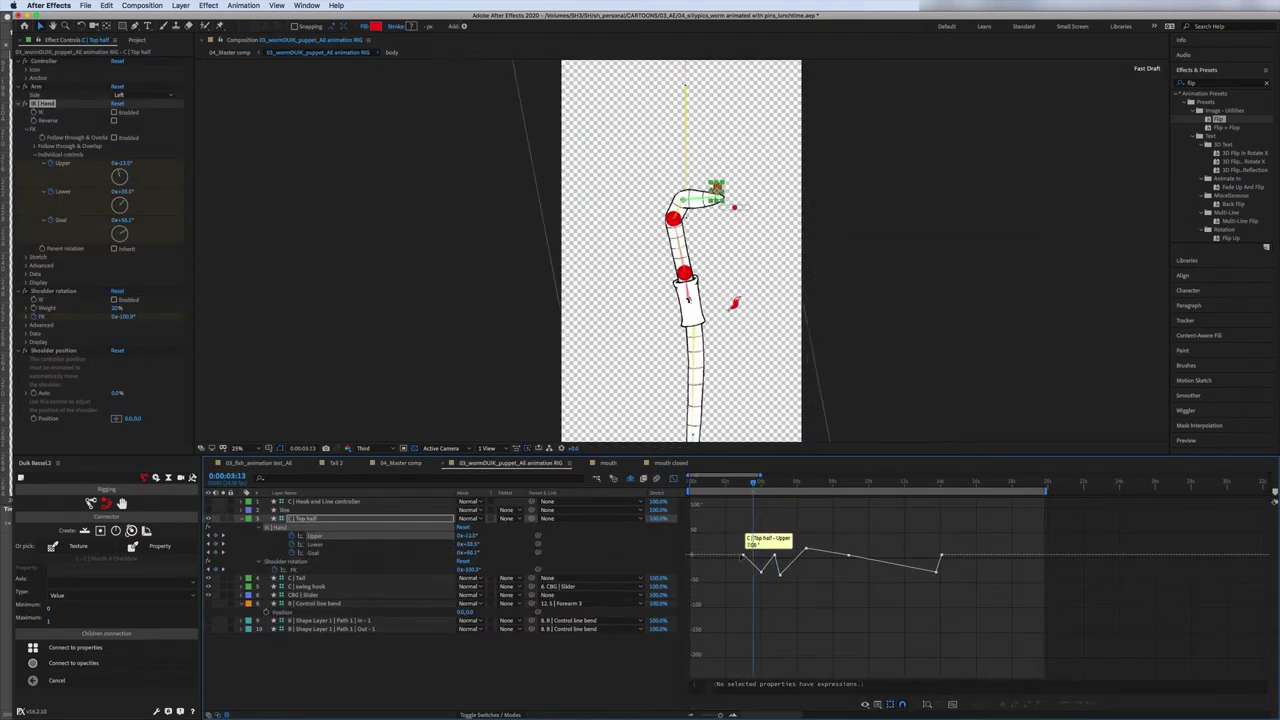
scroll(944, 558, "up", 5)
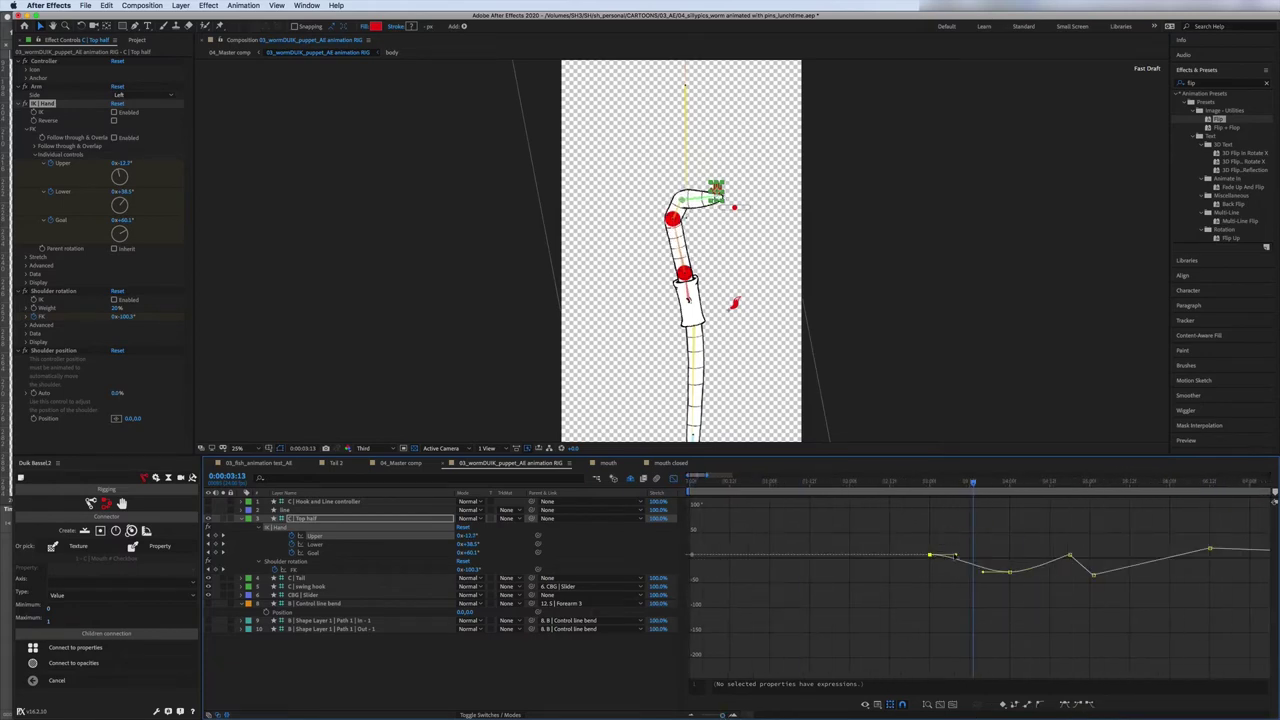
key("k")
left_click(1070, 557)
key("k")
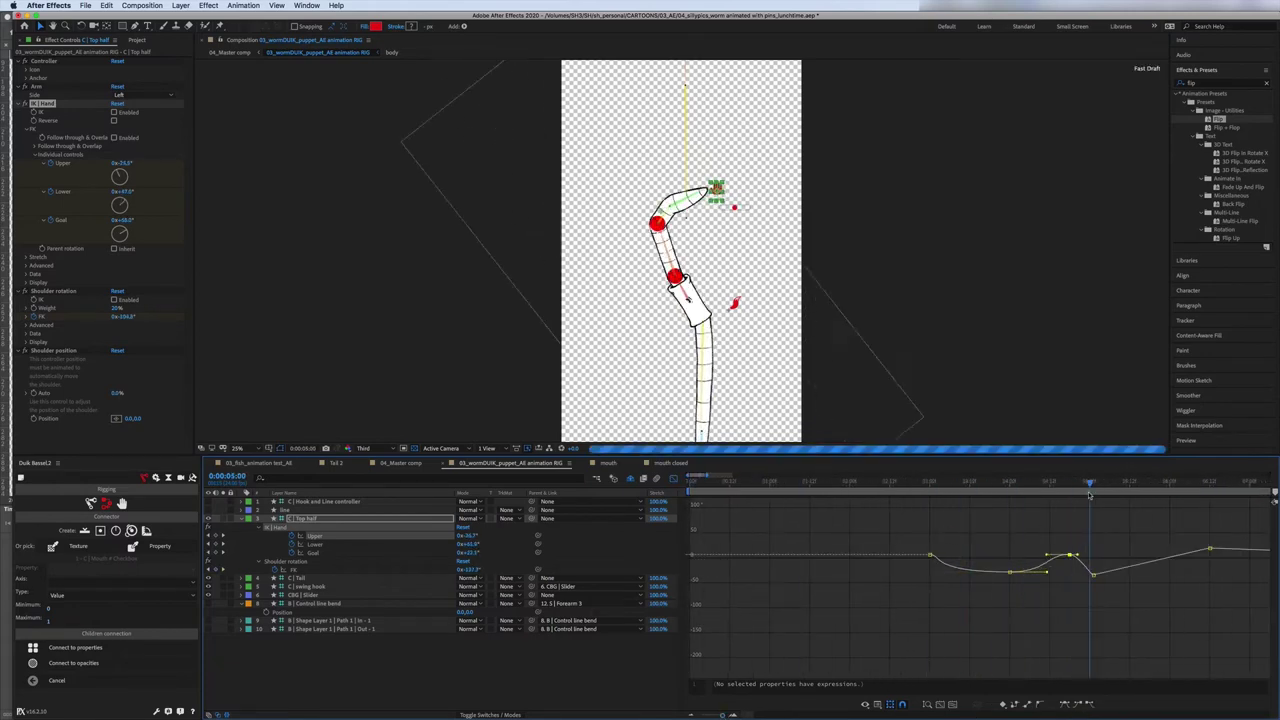
- Shift the Upper rotation keyframe near 5:00 slightly forward in time and smooth the curve from there to 6:12
key("k")
left_click(1065, 705)
key("k")
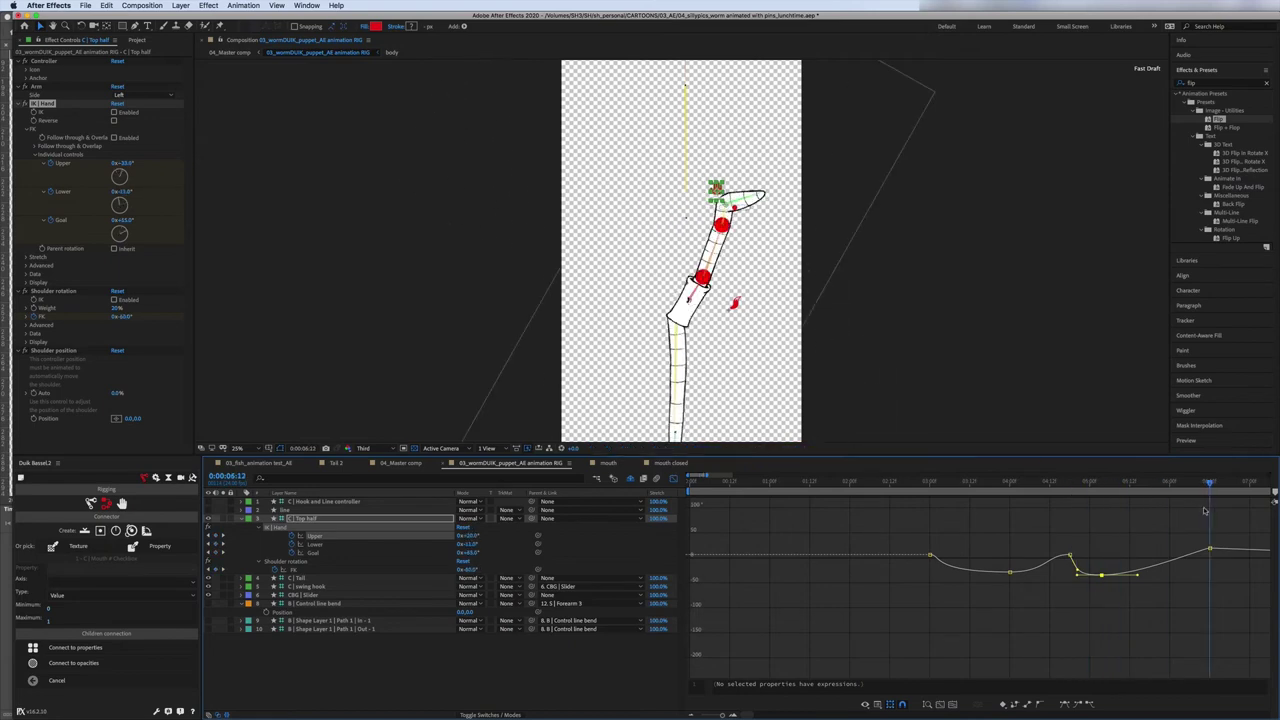
left_click(1063, 490)
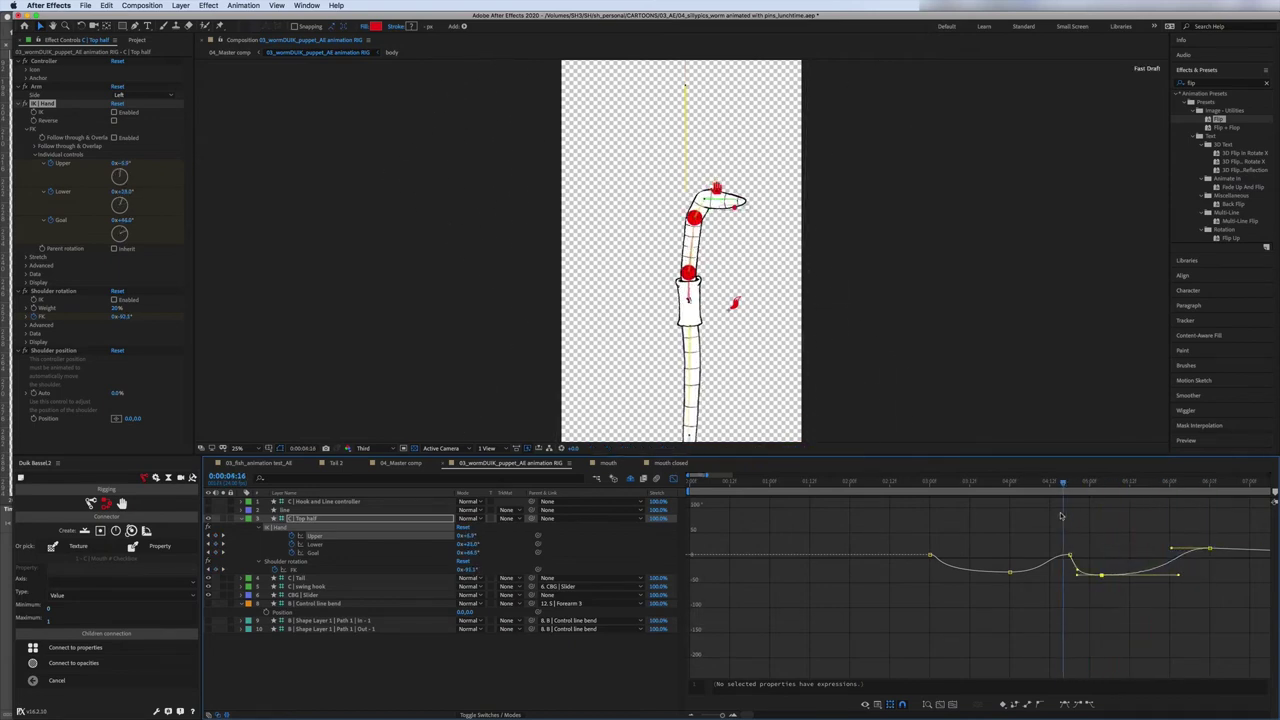
scroll(1062, 516, "down", 3)
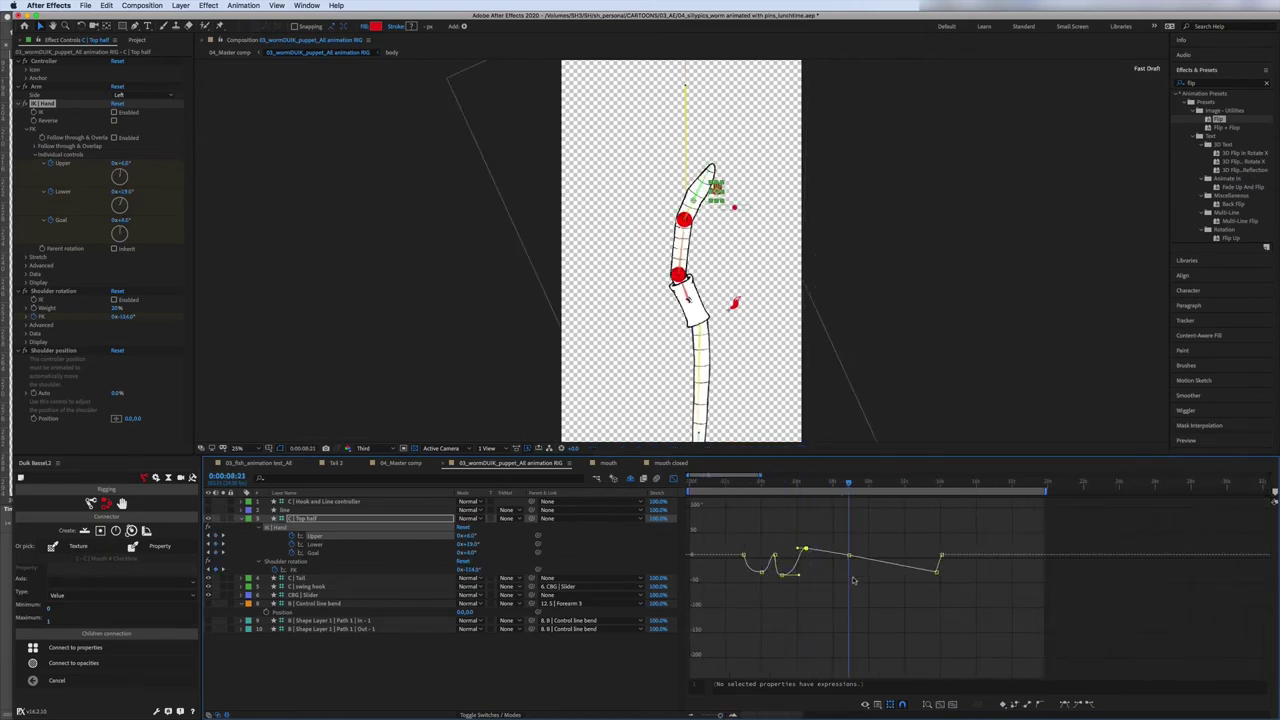
- Copy the Top half controller's 20° Upper rotation keyframe from about 6:12 to 8:10 to hold the bend between them
left_click(650, 480)
right_click(806, 540)
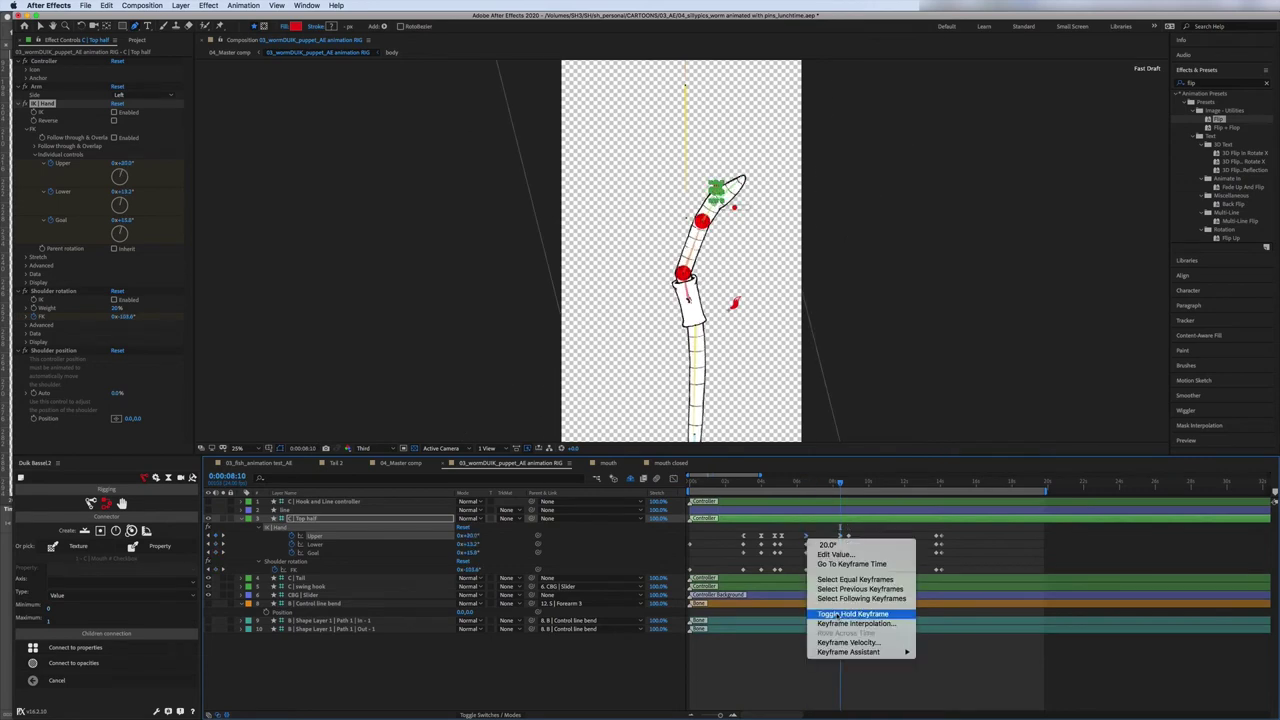
left_click(828, 608)
key("shift+F3")
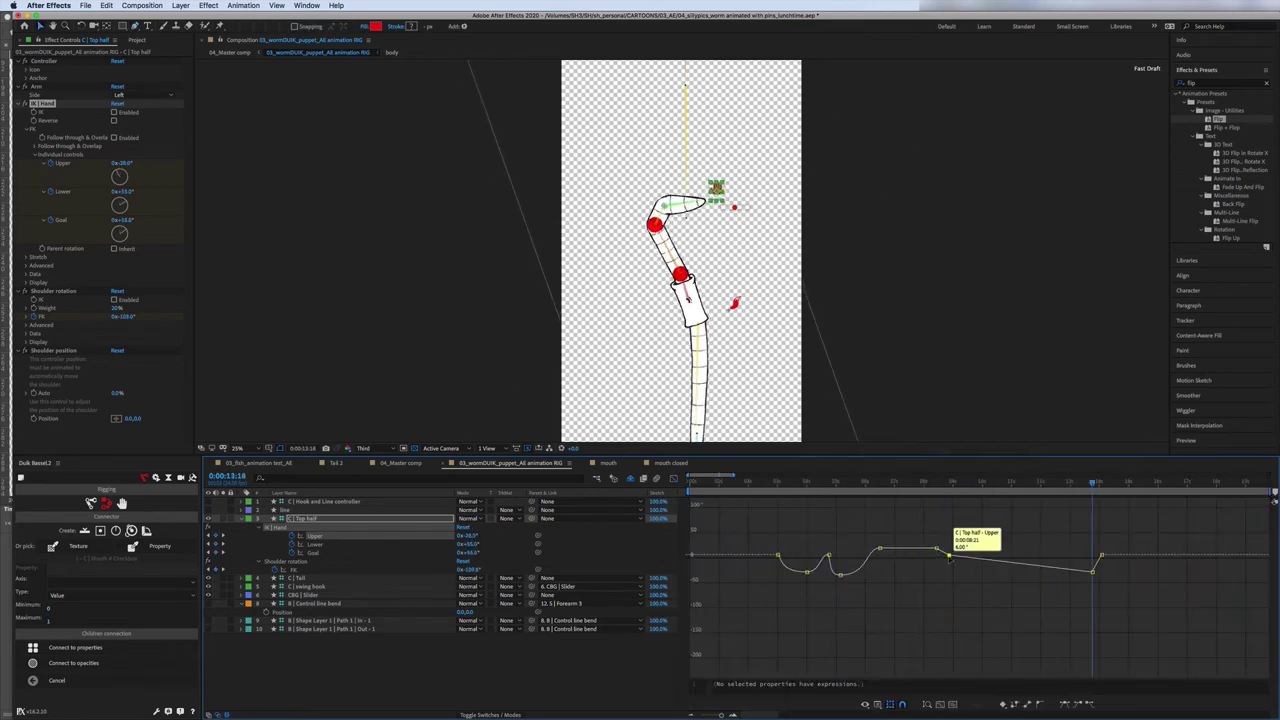
- Paste the 8:21 Upper rotation keyframe at about 13:00 to flatten the curve between them, and ease the 8:10 keyframe
left_click(1070, 481)
key("super+v")
left_click(937, 549)
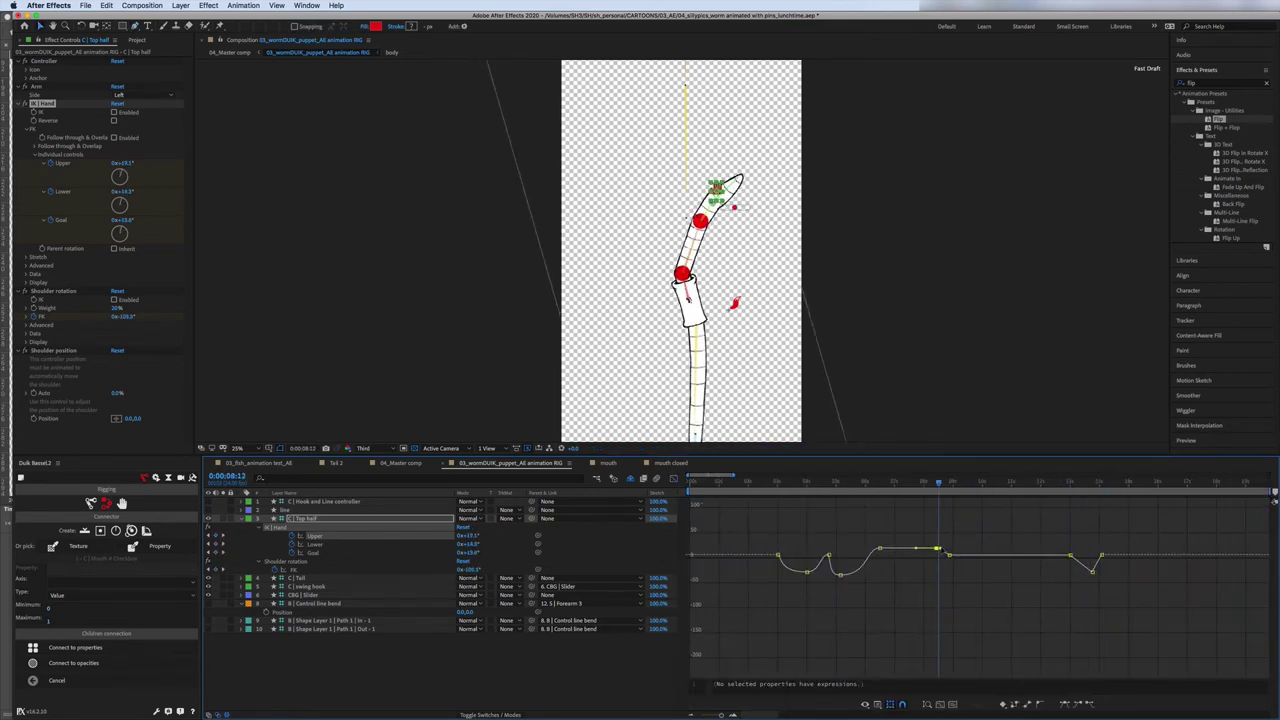
key("k")
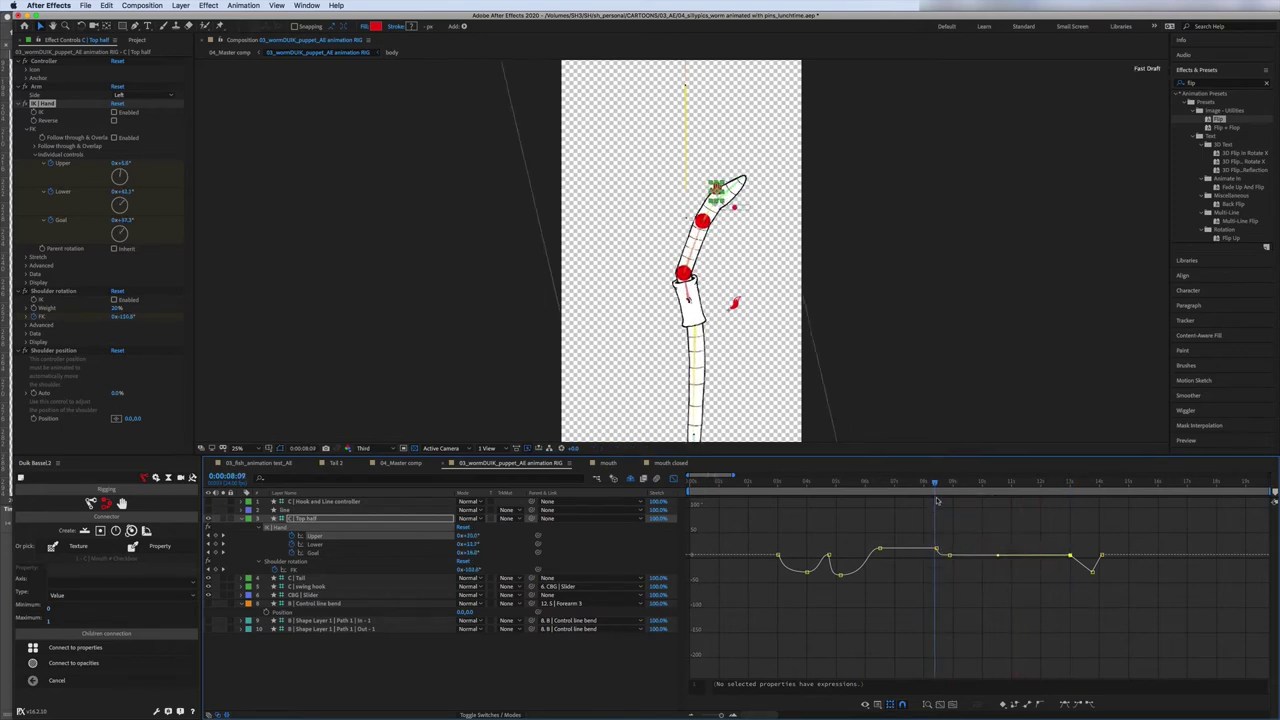
- Ease the Lower, Goal and Shoulder rotation FK keyframes of the Top half controller so their curves run smoothly
key("shift+F3")
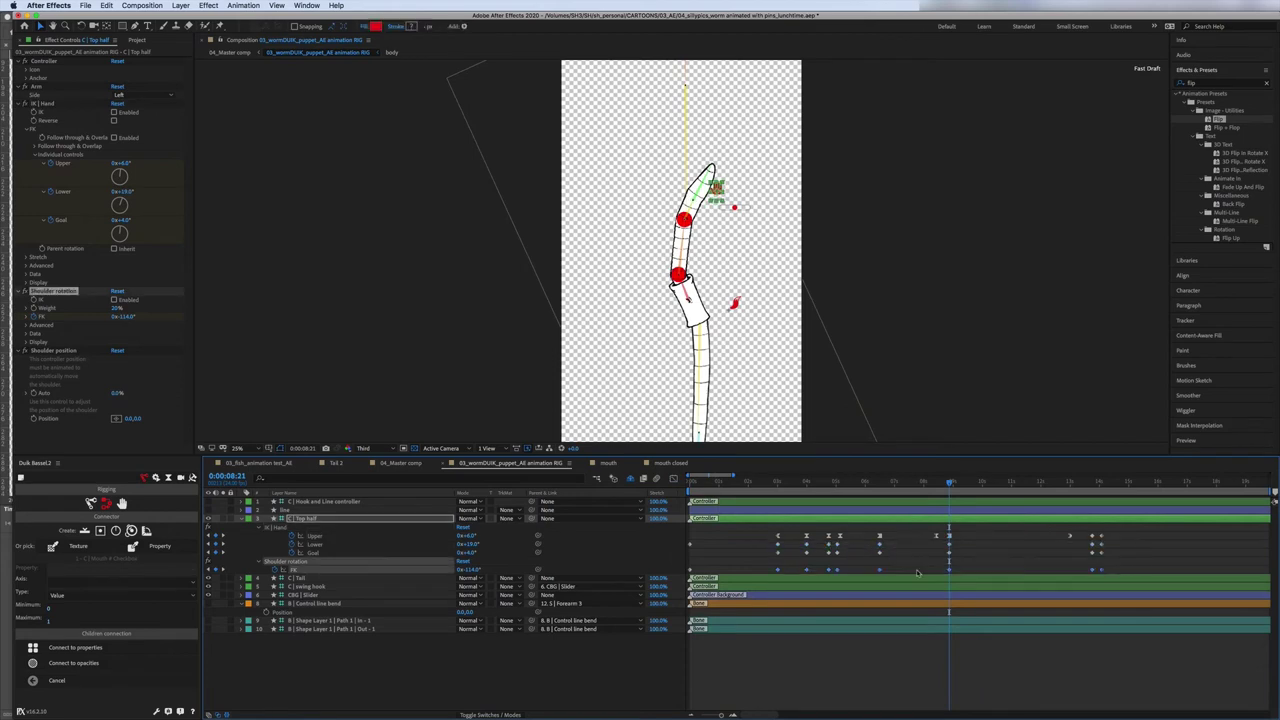
key("shift+F3")
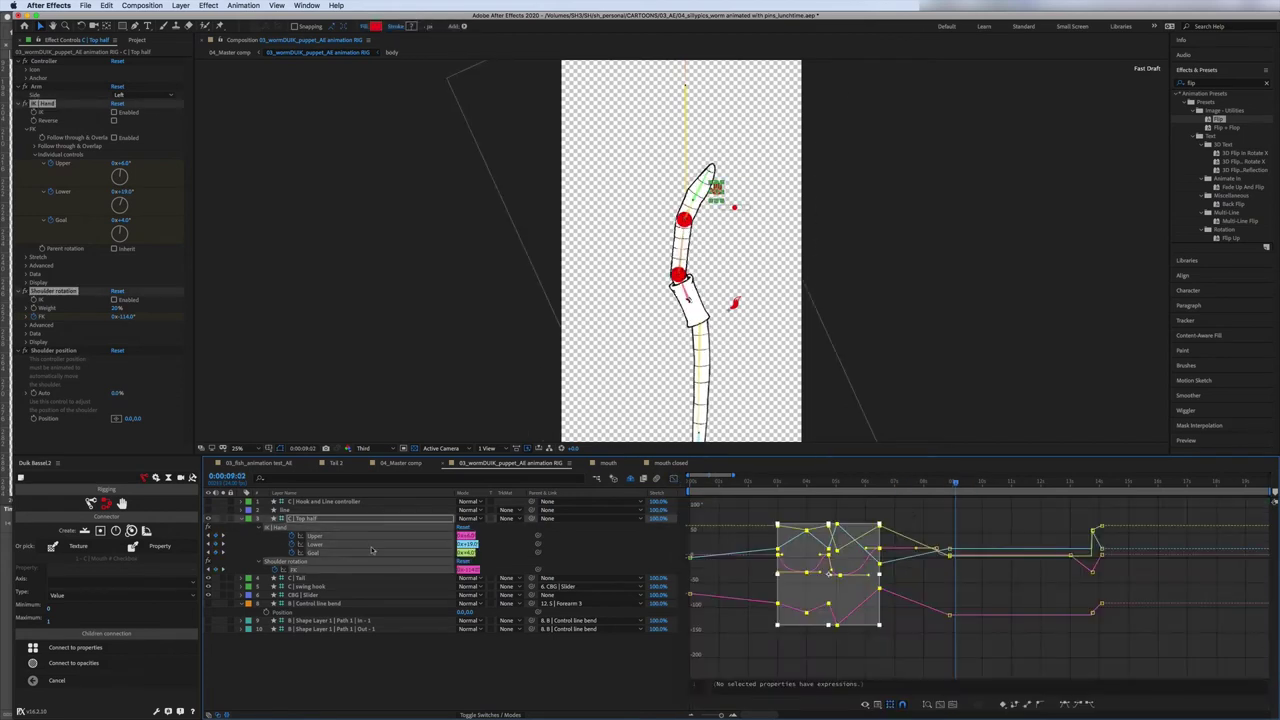
key("shift+F3")
key("shift+F3")
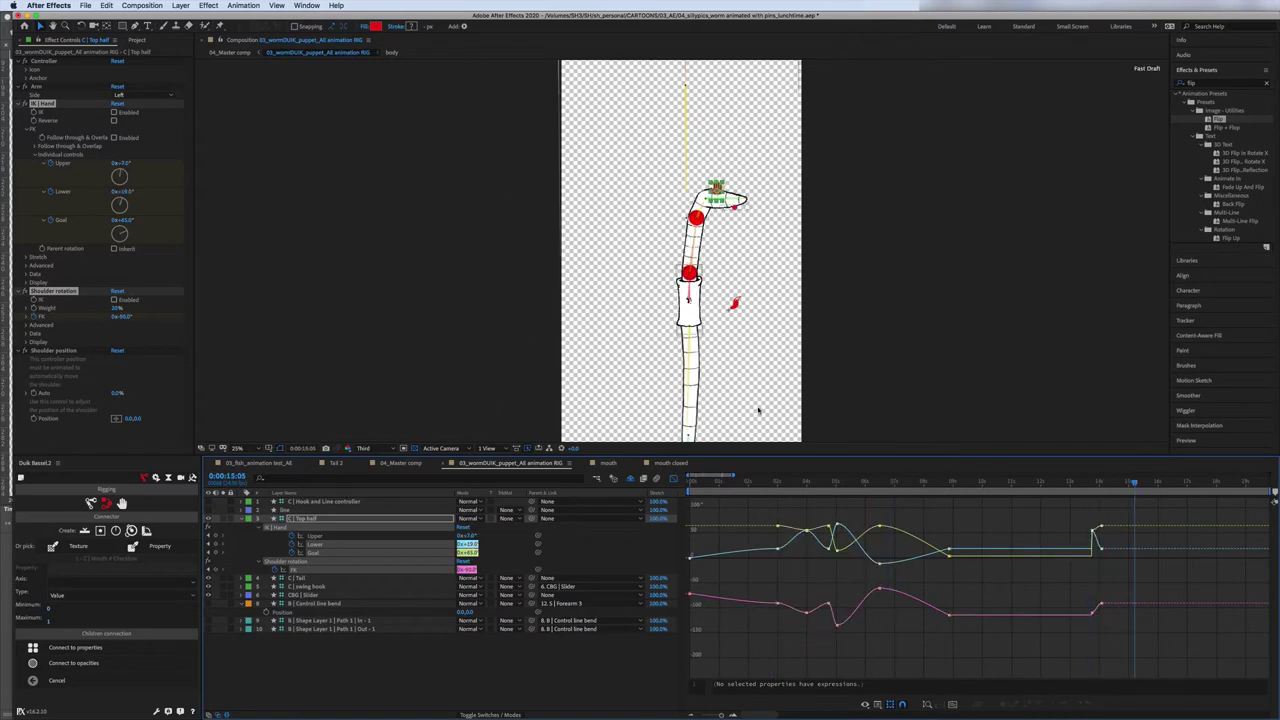
- Check the fish's exit near 14:03 in 04_Master comp, and delete the worm's extra Upper rotation keyframes between 8:21 and 13:18
left_click(398, 463)
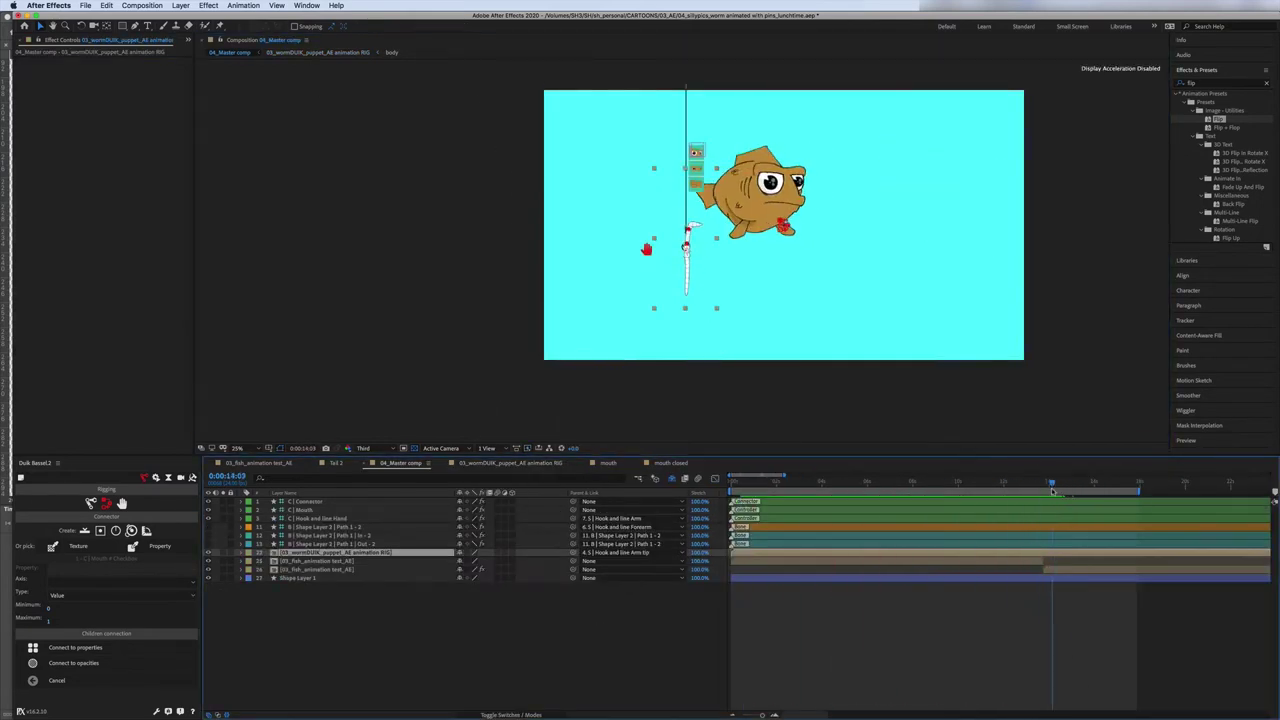
left_click(510, 463)
key("shift+F3")
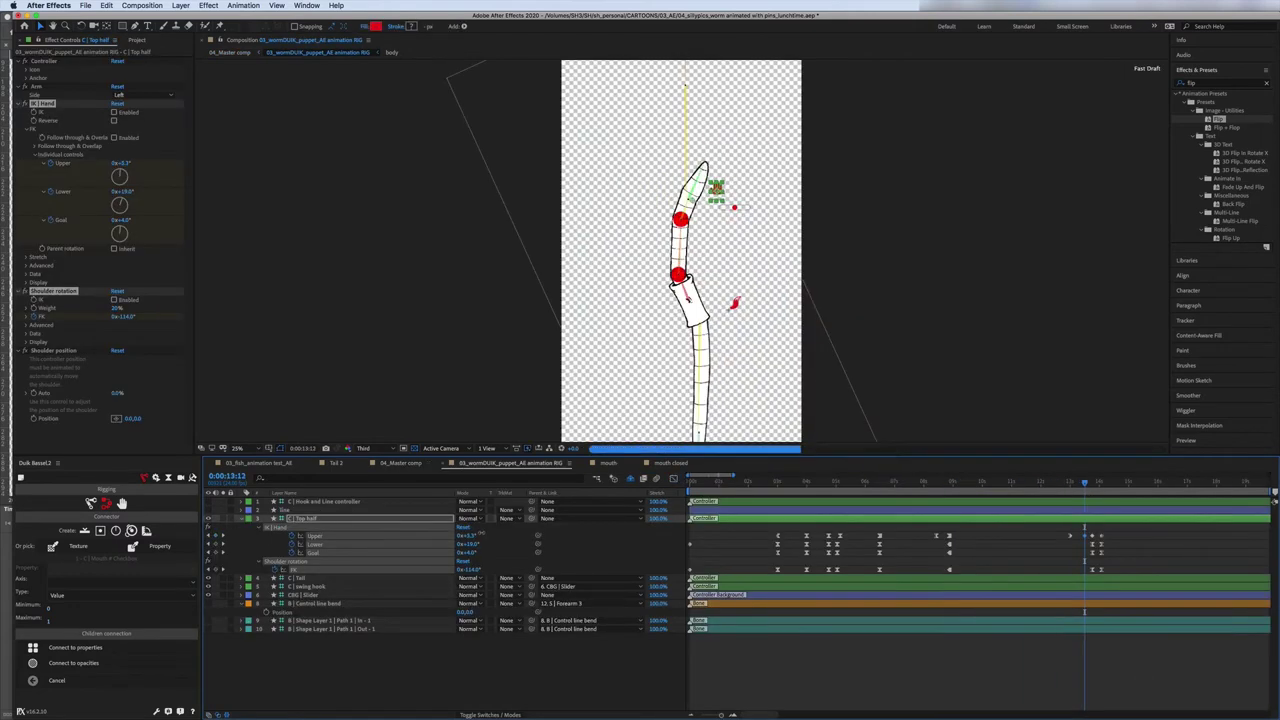
left_click_drag(1084, 482, 786, 524)
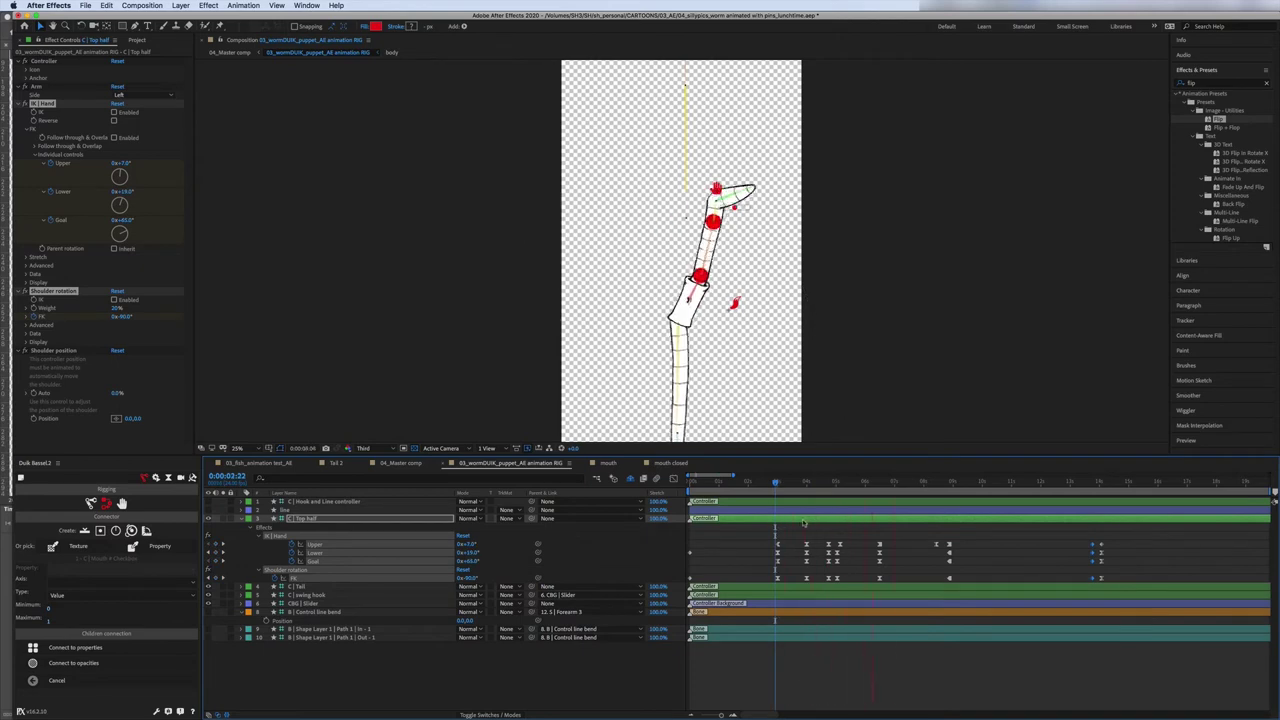
- Copy the Top half controller's pose keyframes from about 6:12 to 8:10 for Upper, Lower, Goal and shoulder FK, and scrub back through the motion
left_click_drag(815, 481, 880, 482)
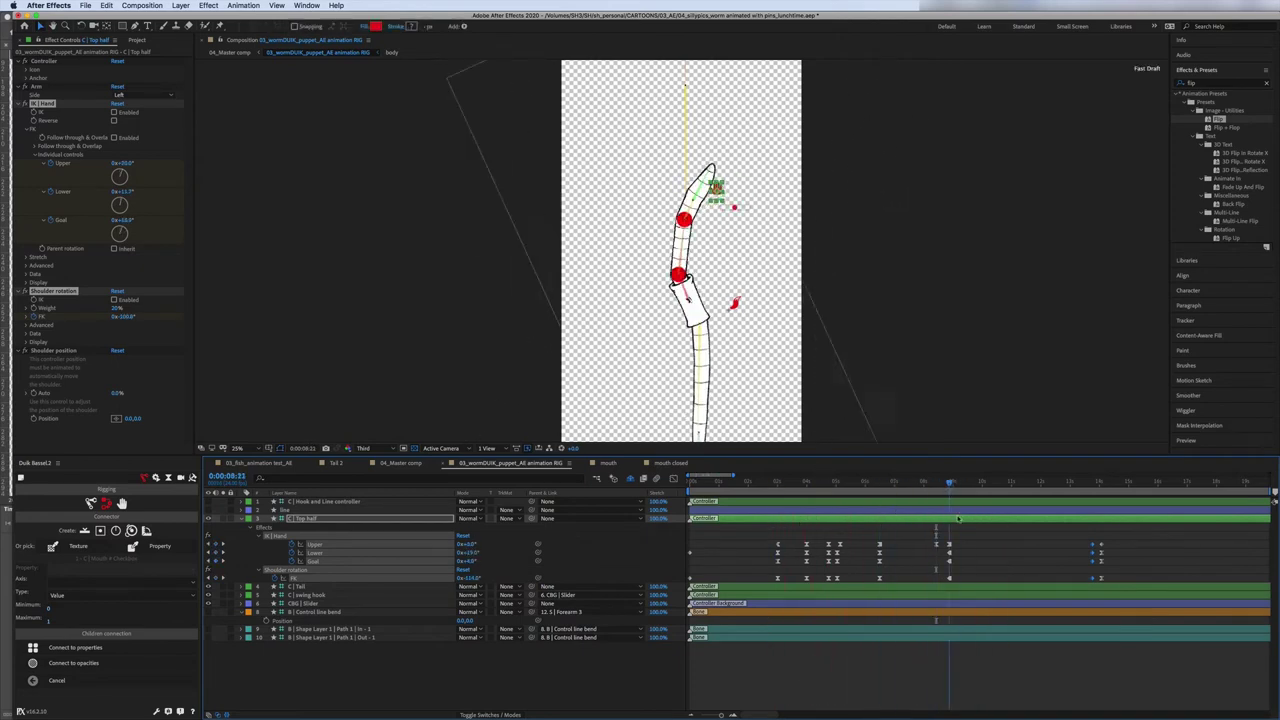
right_click(880, 556)
key("Escape")
key("k")
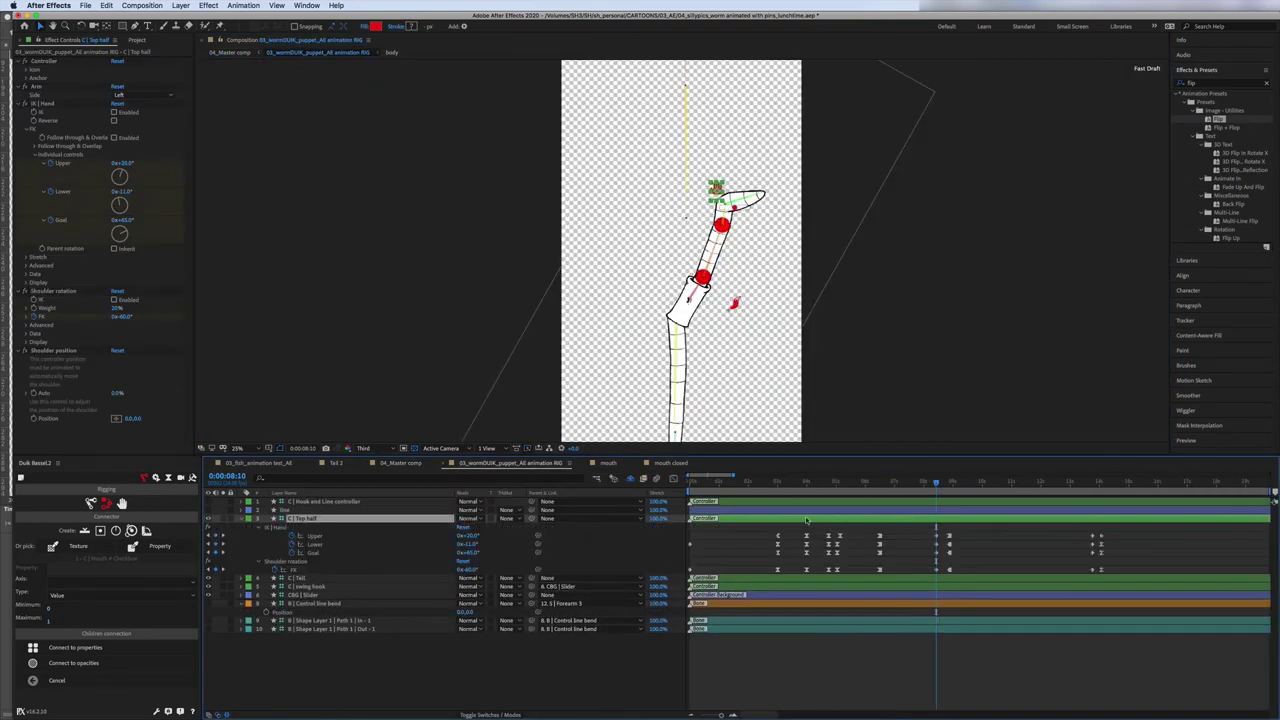
left_click_drag(936, 482, 771, 508)
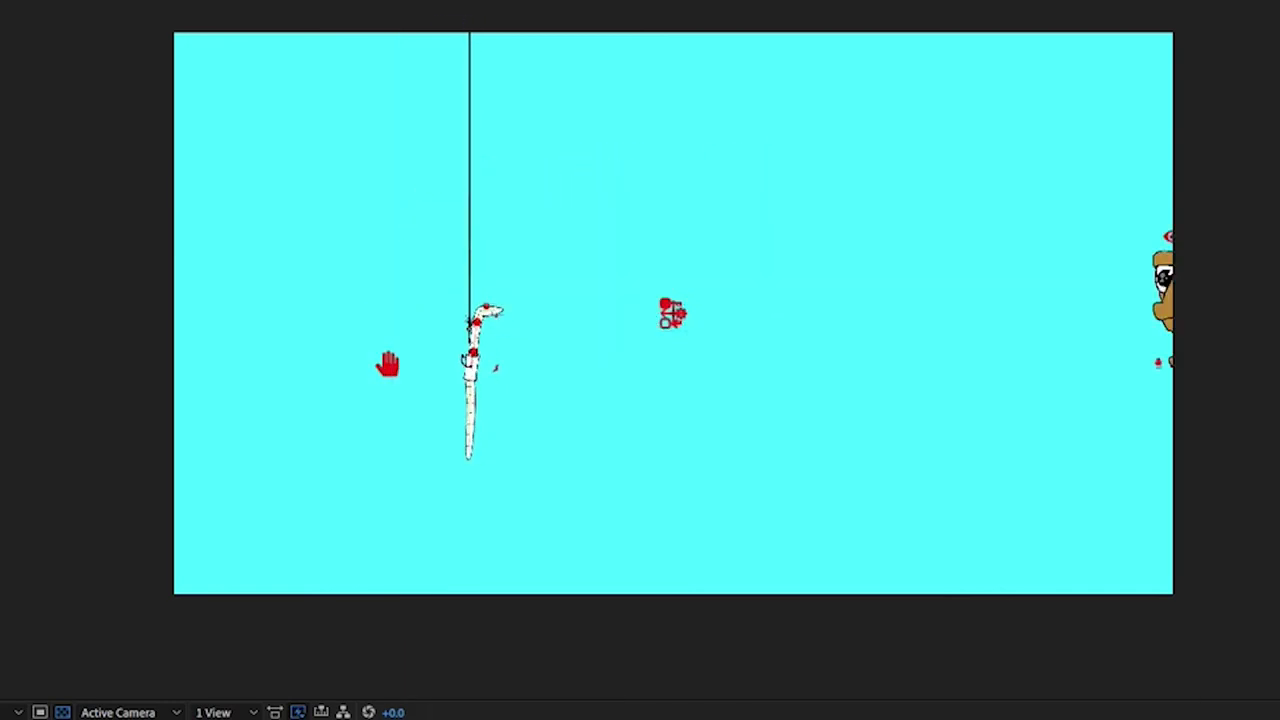
- Collapse the fin controllers' keyframes in 03_fish_animation test_AE and show 04_Master comp in a second viewer beside it
left_click(391, 331)
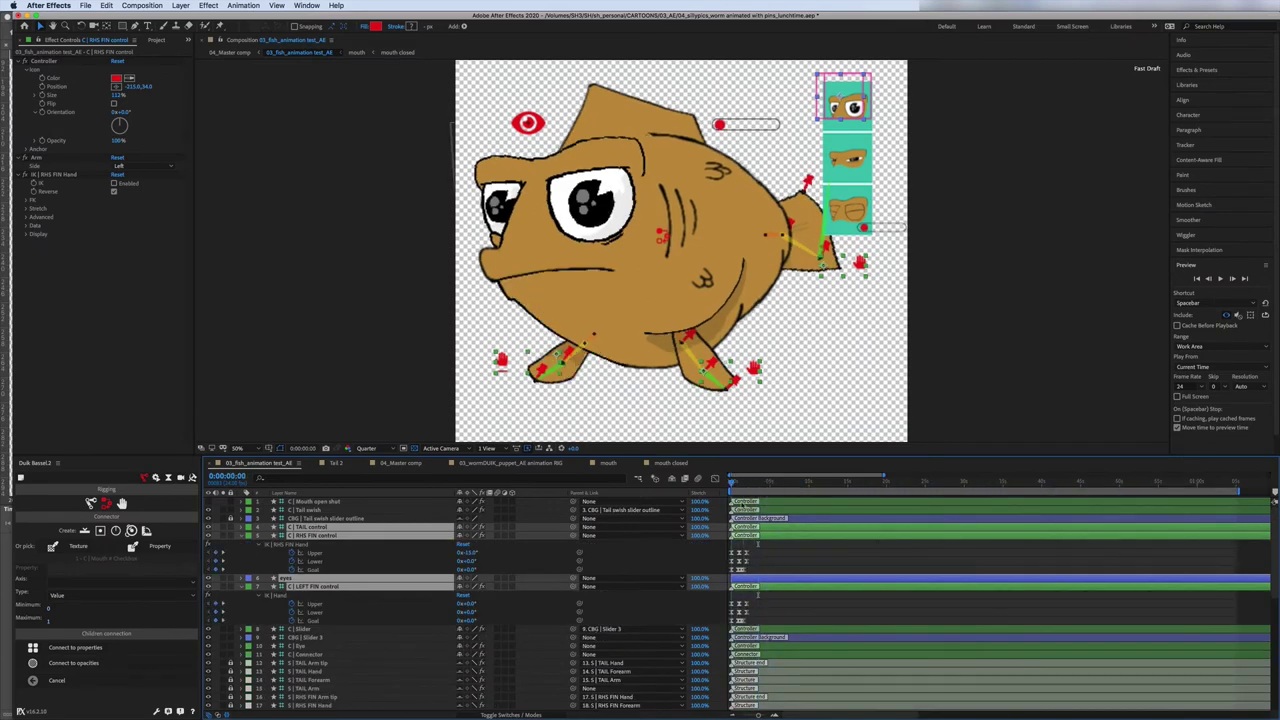
left_click(310, 501)
left_click(501, 358)
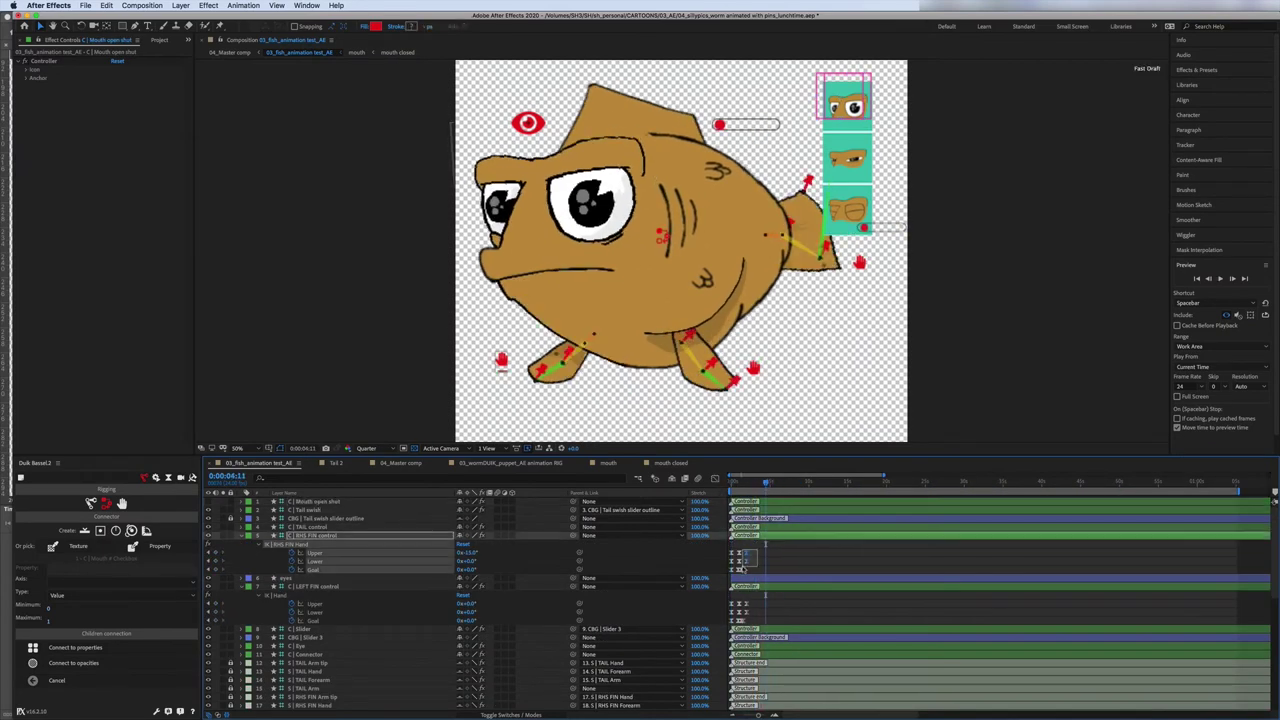
left_click(241, 537)
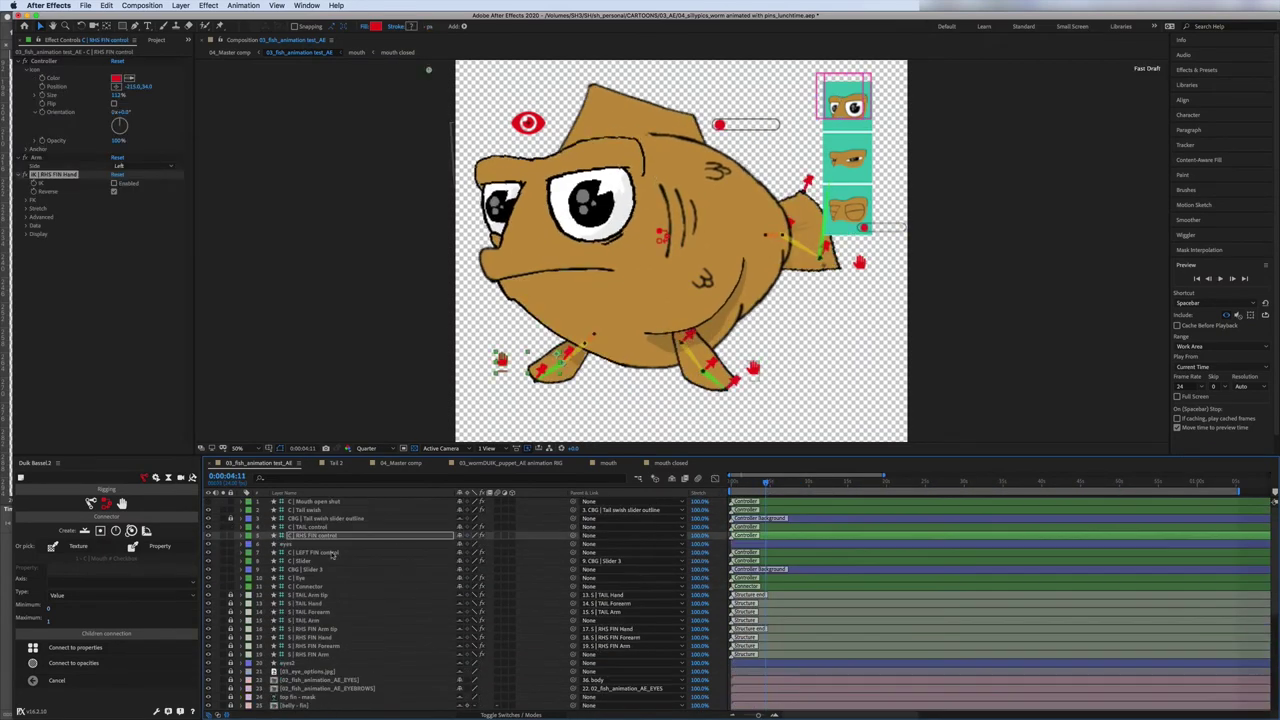
key("alt+shift+n")
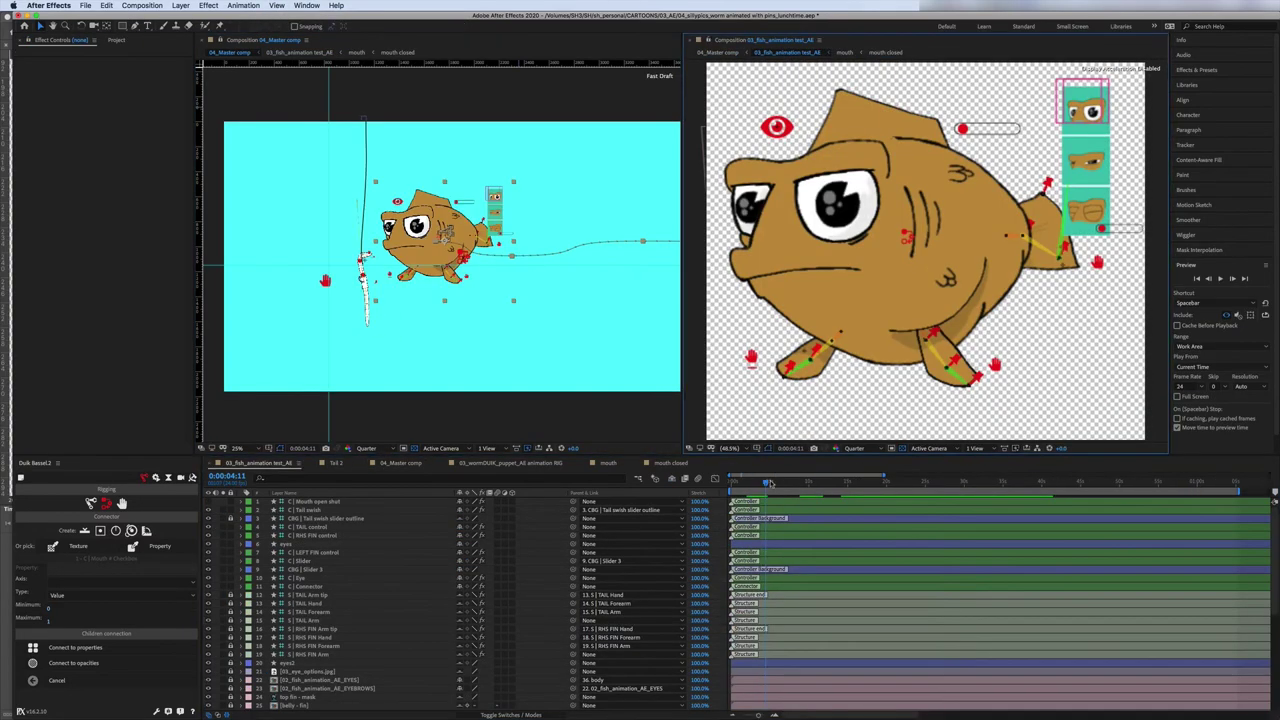
- Reveal the RHS FIN and LEFT FIN controls' keyframes and repeat their flapping cycle up to about 3:17
left_click_drag(768, 483, 758, 483)
left_click(241, 543)
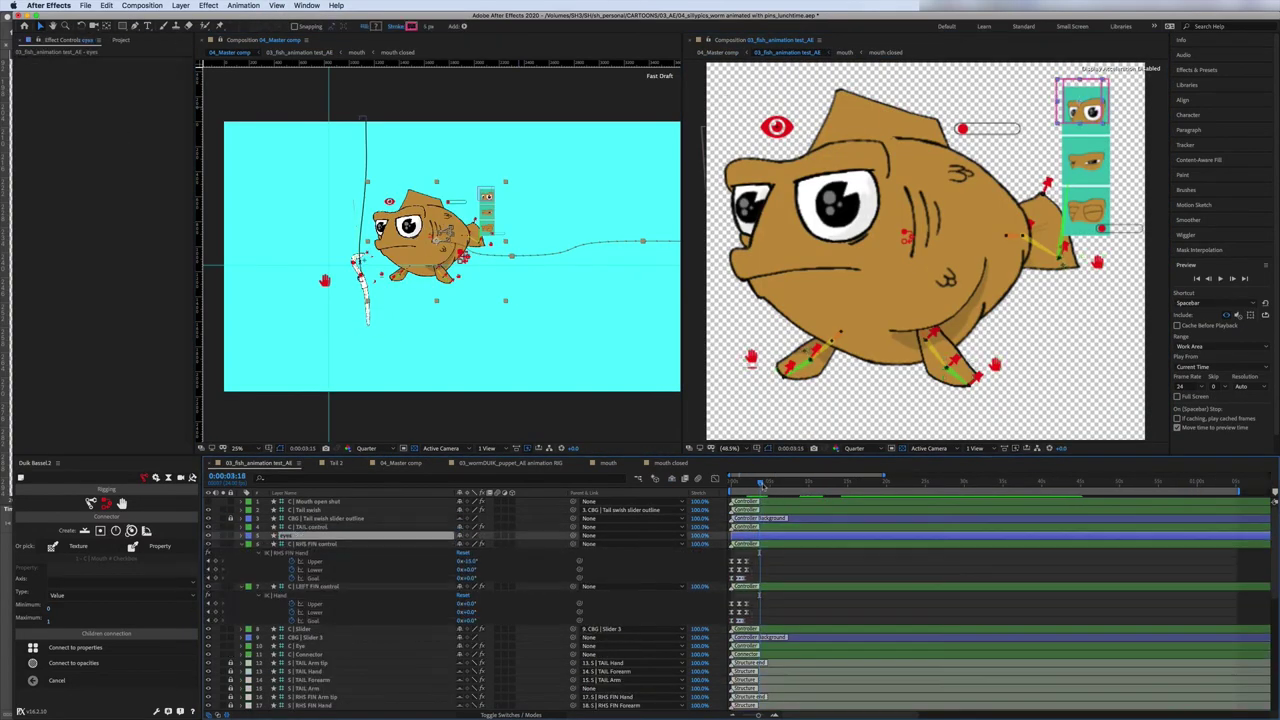
left_click_drag(726, 554, 764, 588)
key("Page_Up")
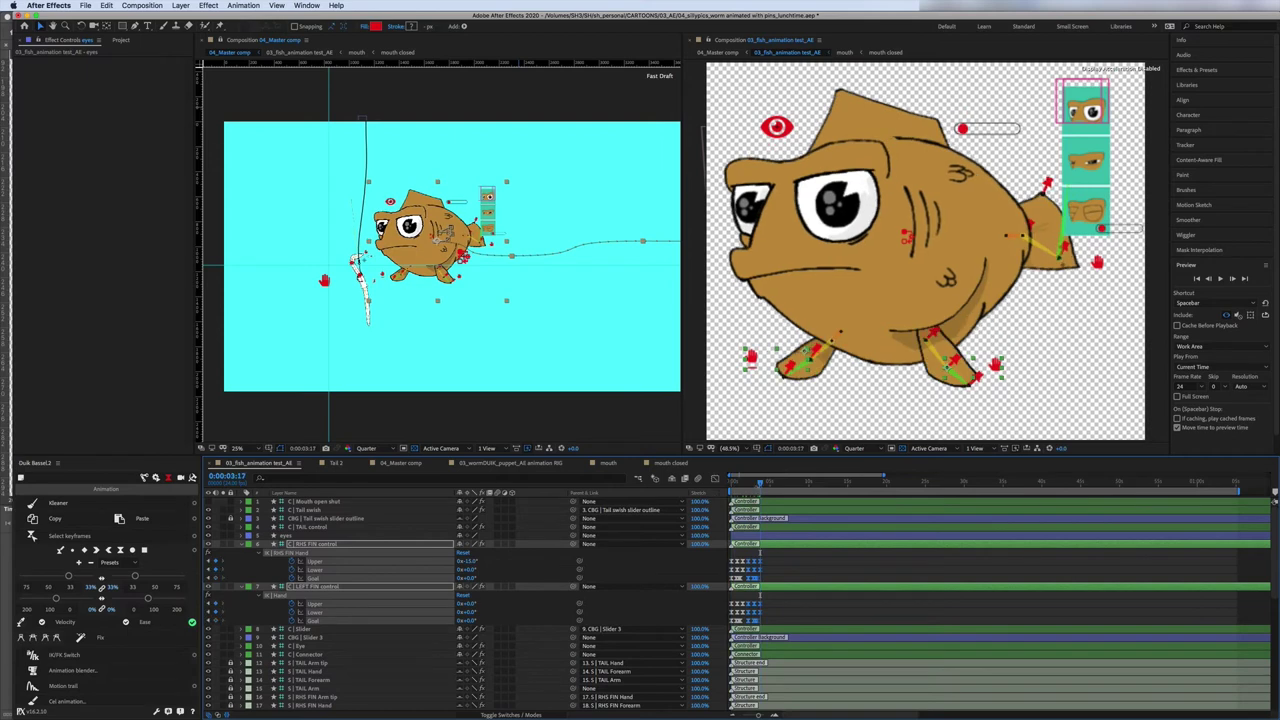
- Compare the timing with 04_Master comp, and paste the copied fin keyframes onto both fin controls past 3:14 in the fish comp
left_click(718, 52)
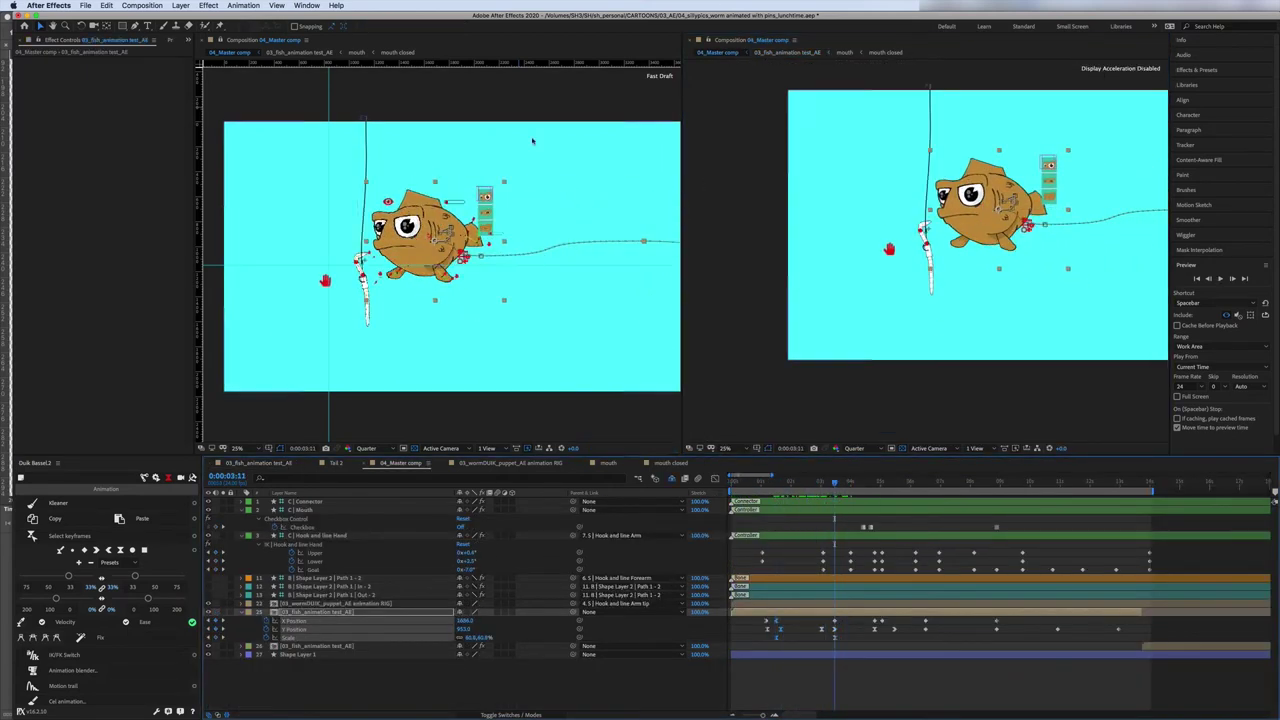
left_click(790, 52)
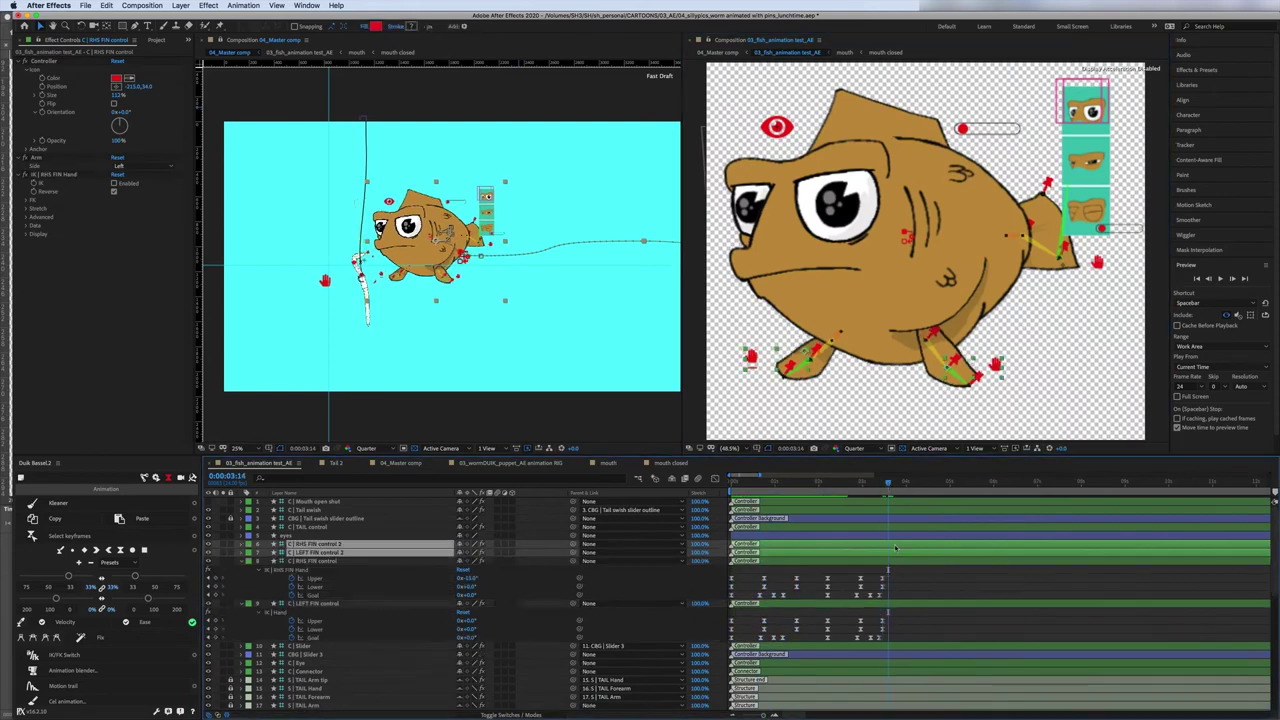
key("ctrl+v")
key("space")
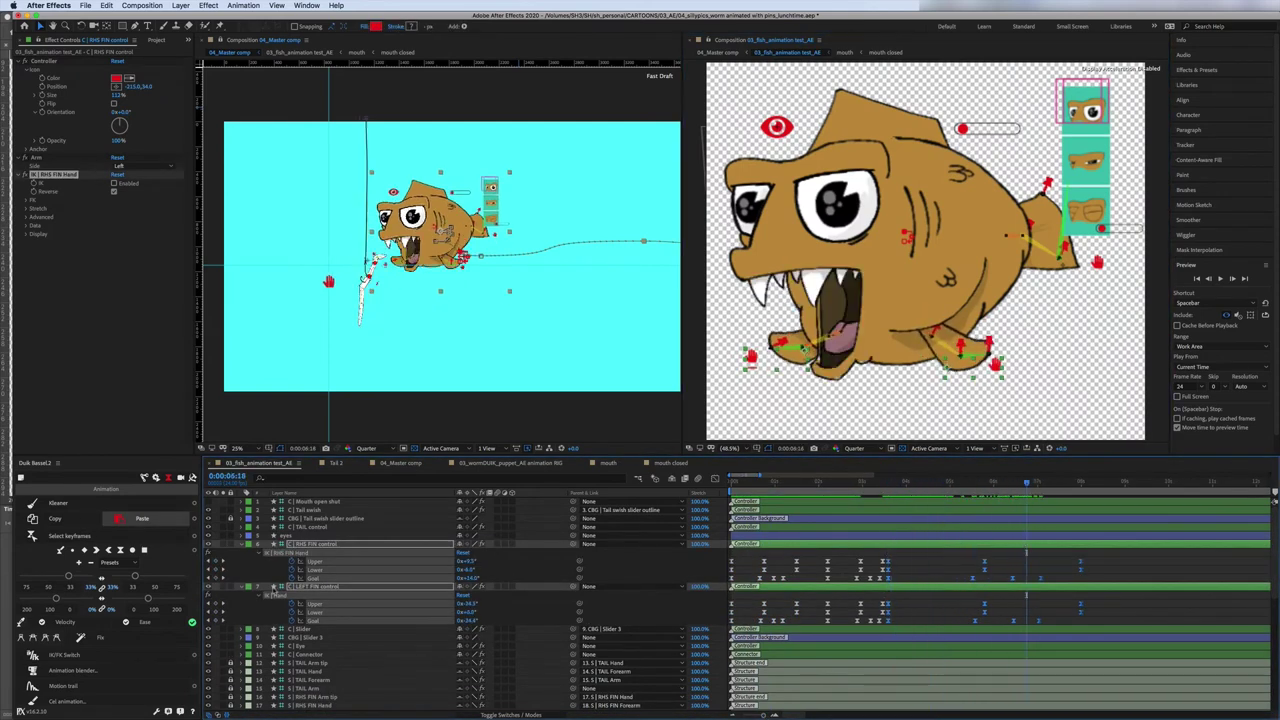
key("ctrl+Down")
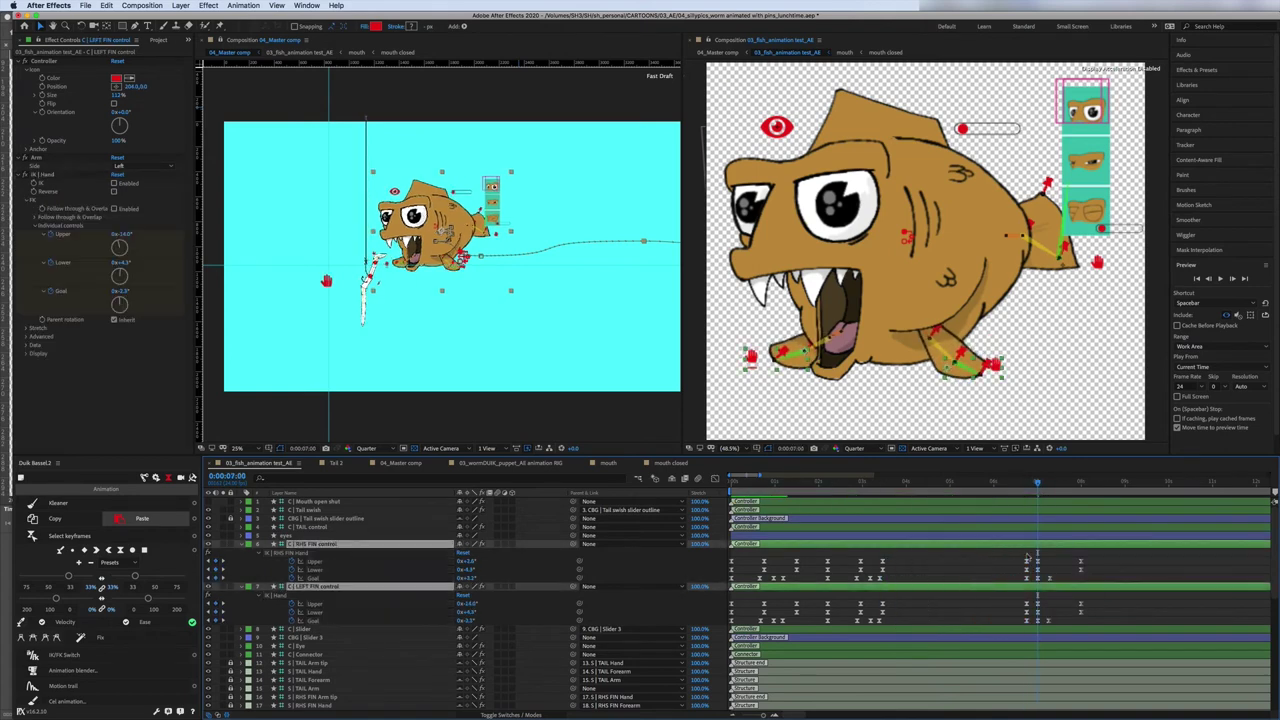
- Copy the RHS FIN and LEFT FIN keyframe cycle and paste it repeatedly so both fins keep flapping until about 13:12
left_click_drag(1040, 570, 980, 622)
key("ctrl+c")
key("ctrl+v")
key("ctrl+v")
key("ctrl+v")
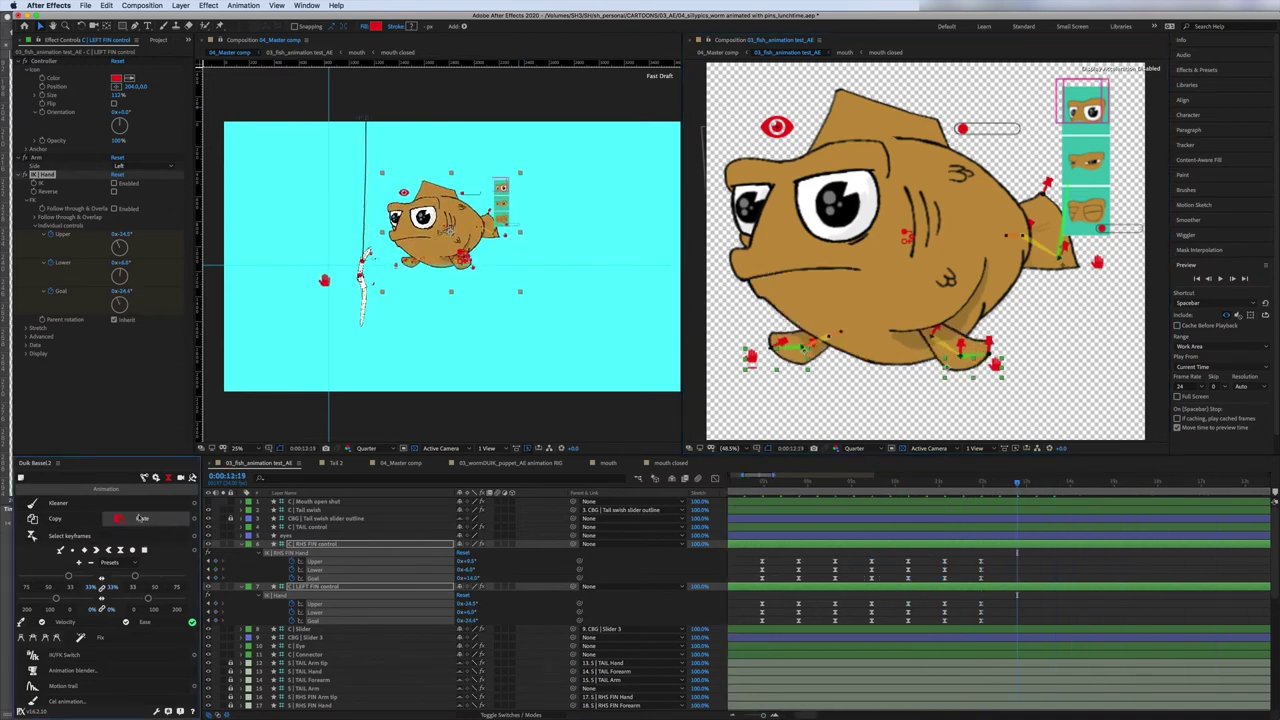
key("ctrl+z")
key("ctrl+z")
key("ctrl+z")
key("ctrl+z")
key("ctrl+z")
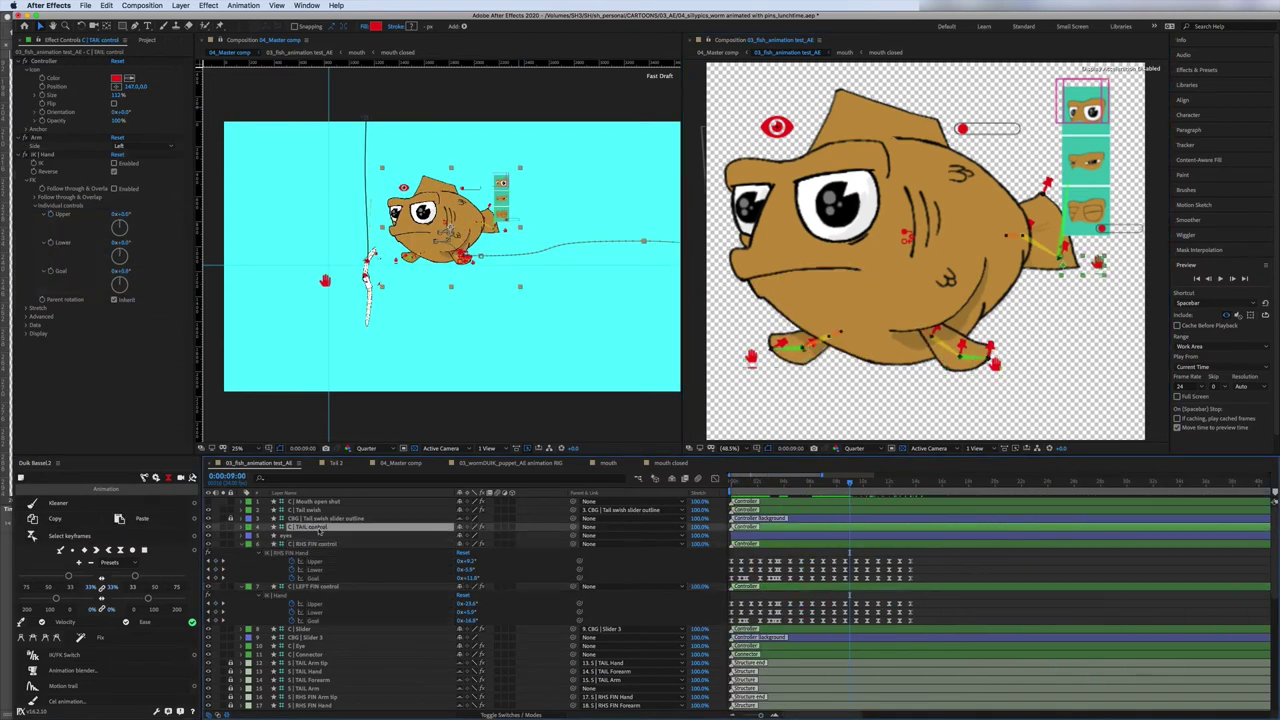
- Repeat the Tail swish controller's X Position keyframes until about 13:12 and preview the fish comp
key("ctrl+z")
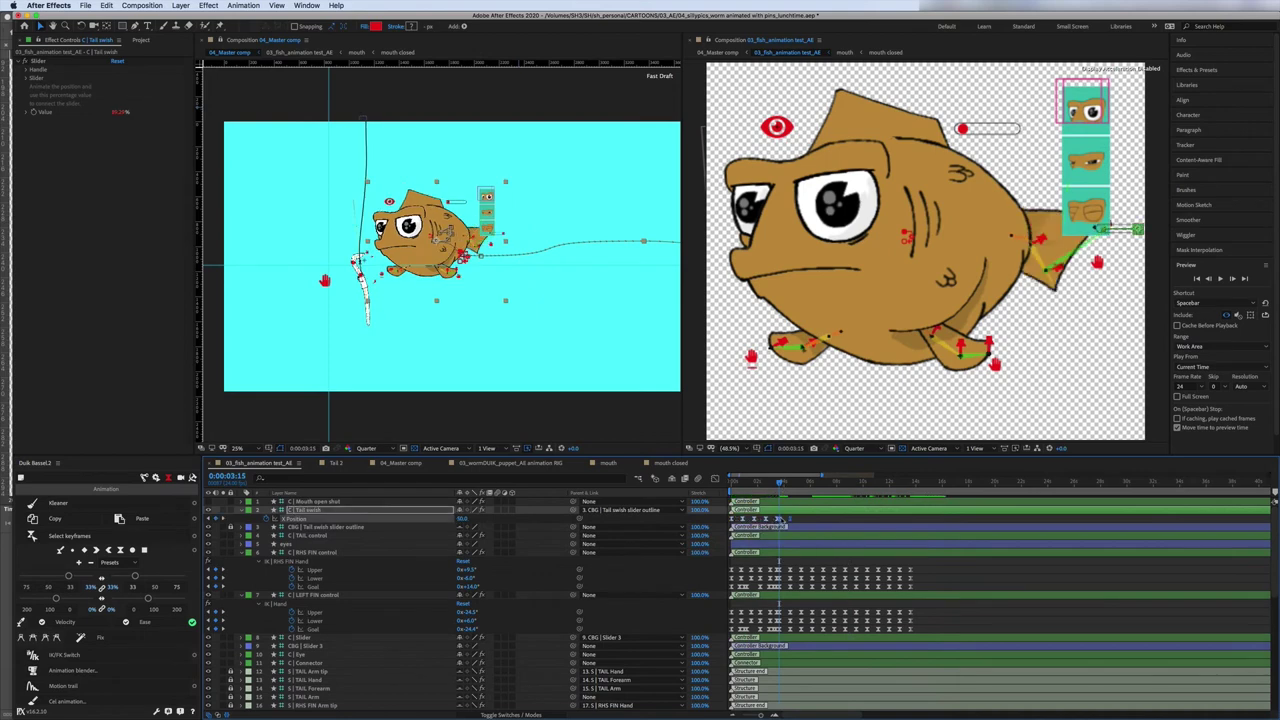
key("space")
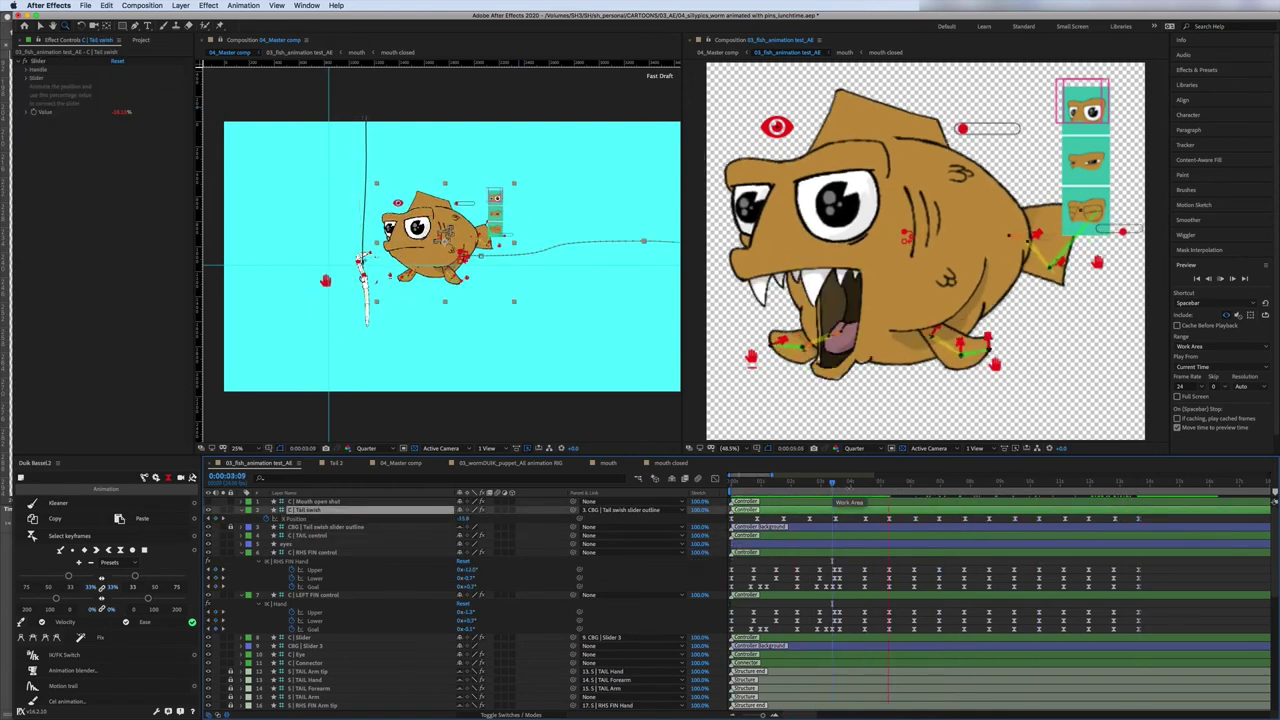
- In 04_Master comp, shift the first Hook and line Hand keyframes and the fish's first position keyframes about half a second earlier
left_click(400, 463)
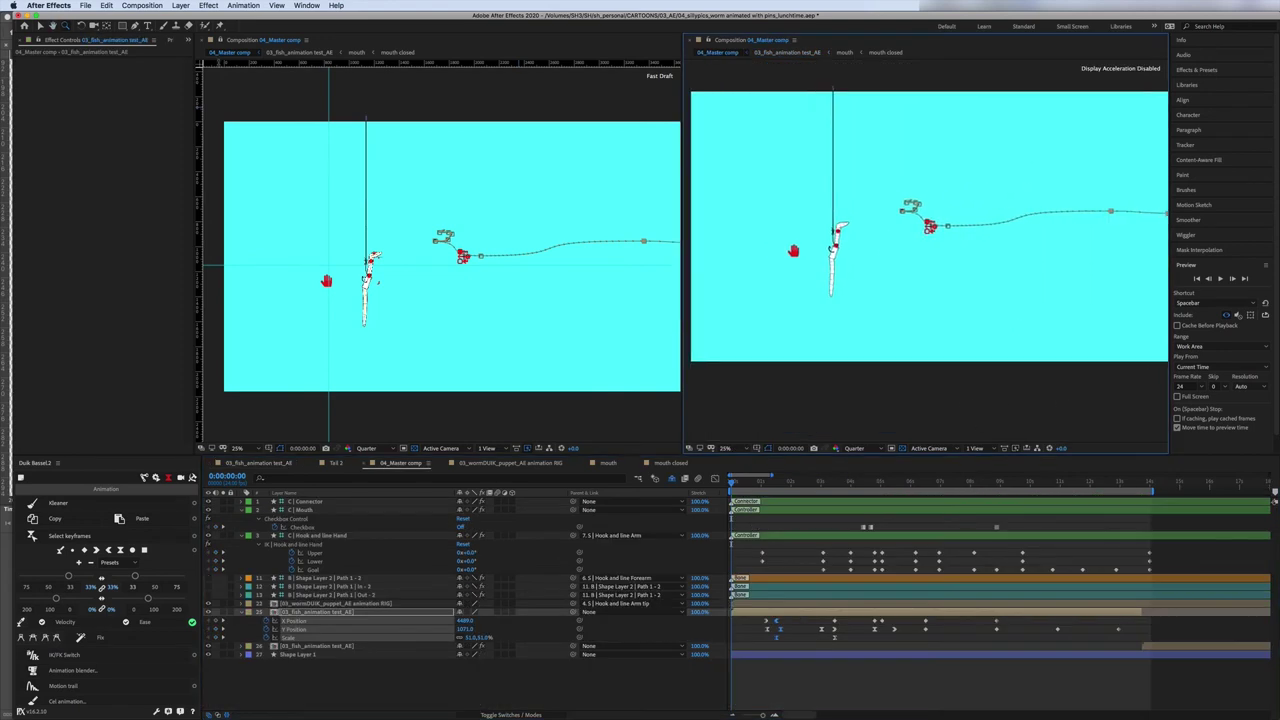
left_click(769, 486)
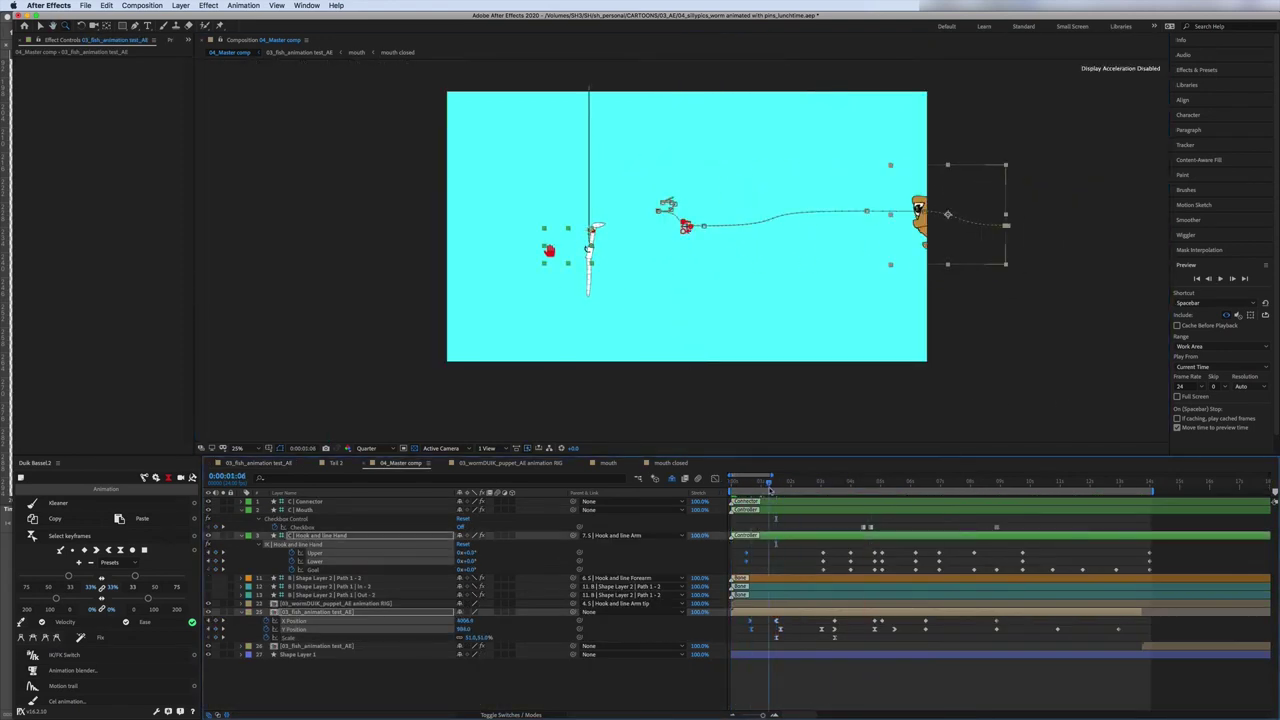
left_click_drag(769, 486, 800, 500)
- In the worm rig comp, add Goal rotation keyframes to the Top half controller at about 0:17 and 1:01
left_click(510, 463)
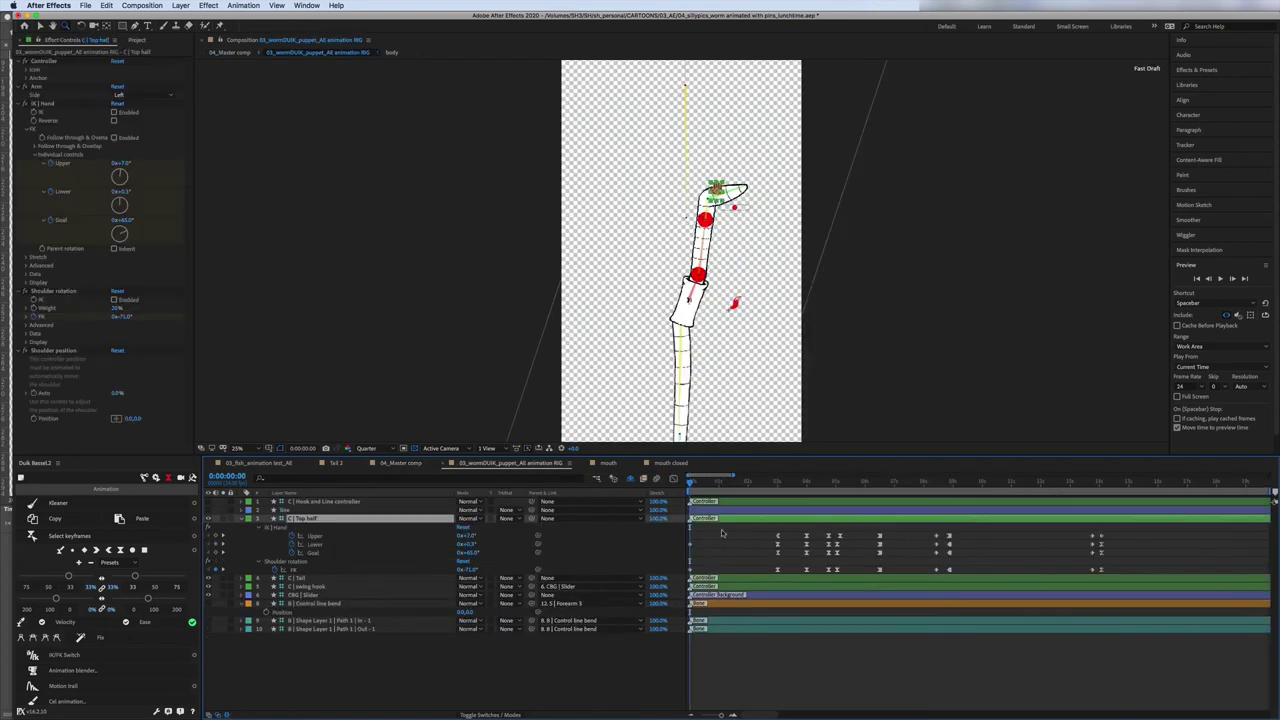
left_click(314, 552)
key("k")
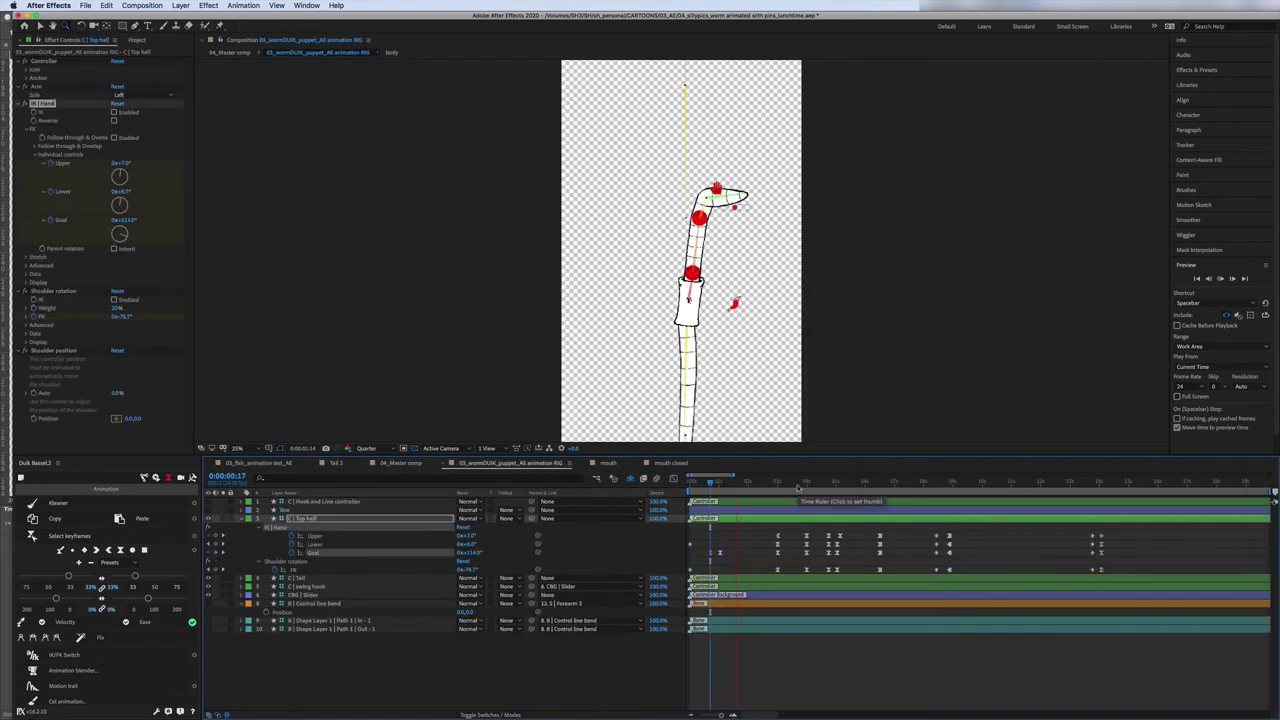
- Add Lower rotation keyframes to the Top half controller between about 2:12 and 2:18, and preview 04_Master comp from the start
left_click(770, 484)
mouse_move(770, 484)
left_mouse_down()
mouse_move(730, 484)
mouse_move(762, 484)
left_mouse_up()
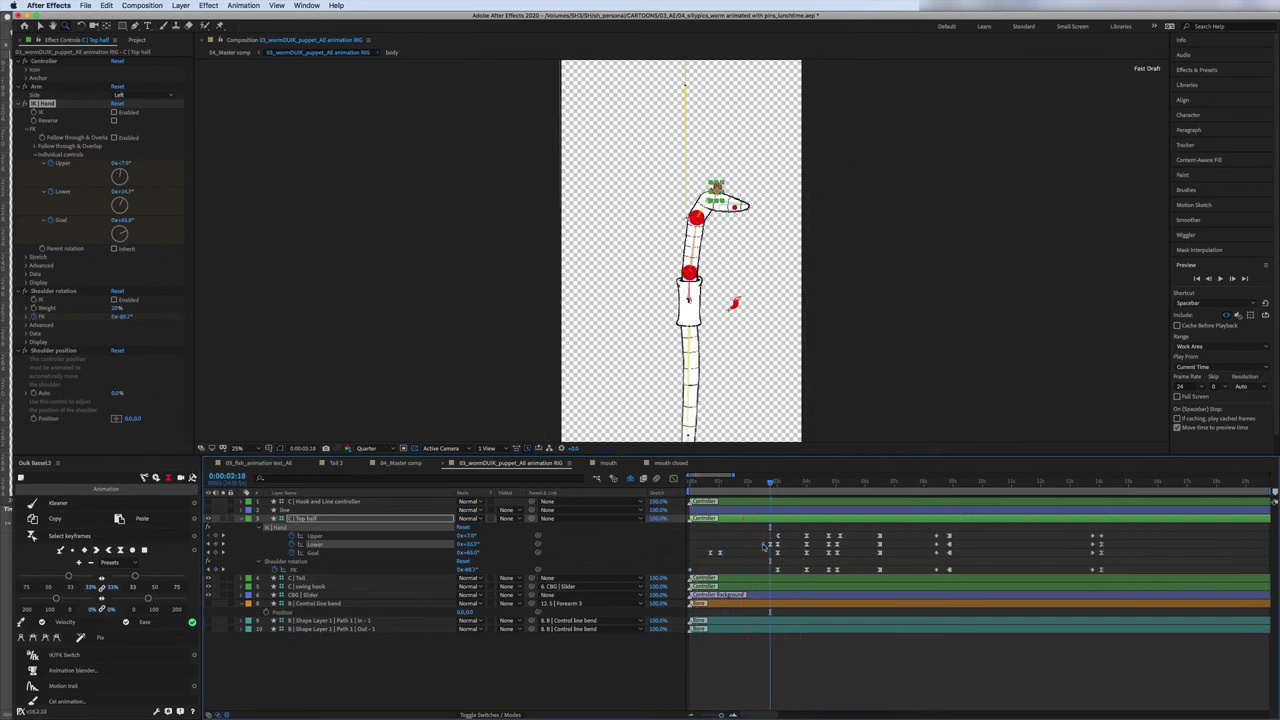
key("shift+Escape")
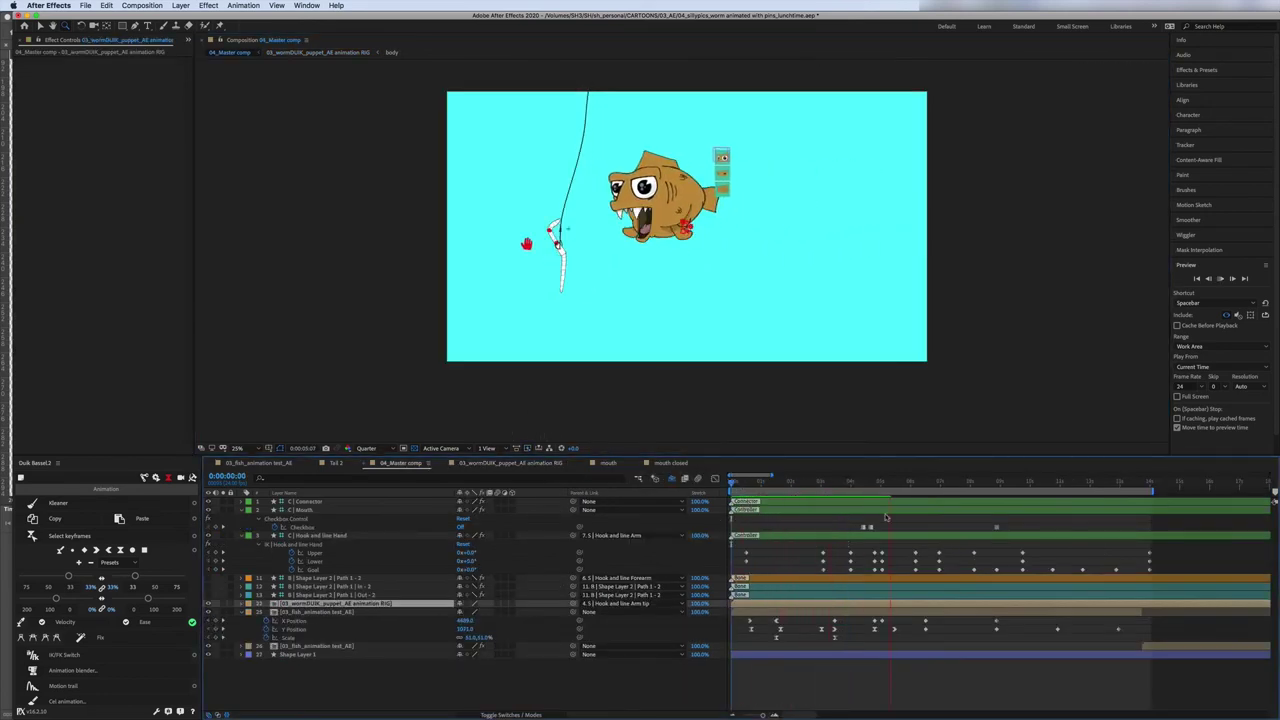
- Nudge the Hook and line Hand and fish position keyframes just before 5:00 slightly earlier, and check the motion up to 6:04
left_click_drag(885, 517, 862, 615)
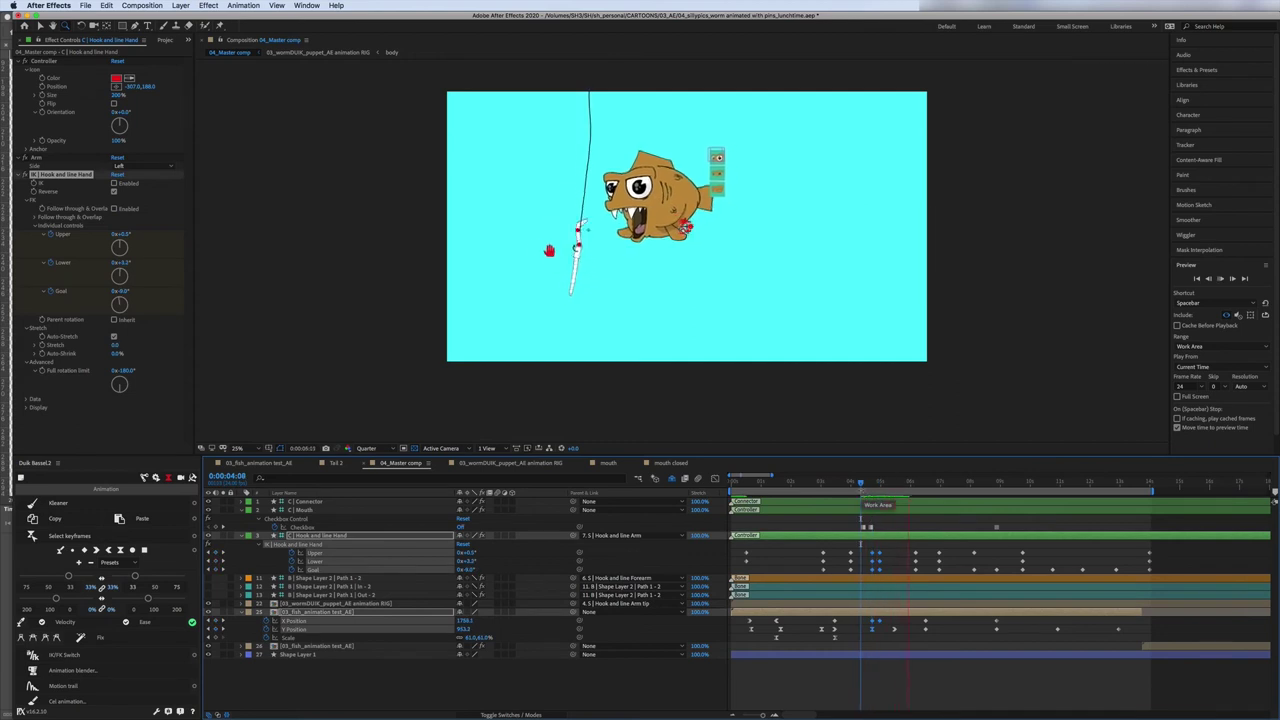
left_click_drag(875, 553, 915, 484)
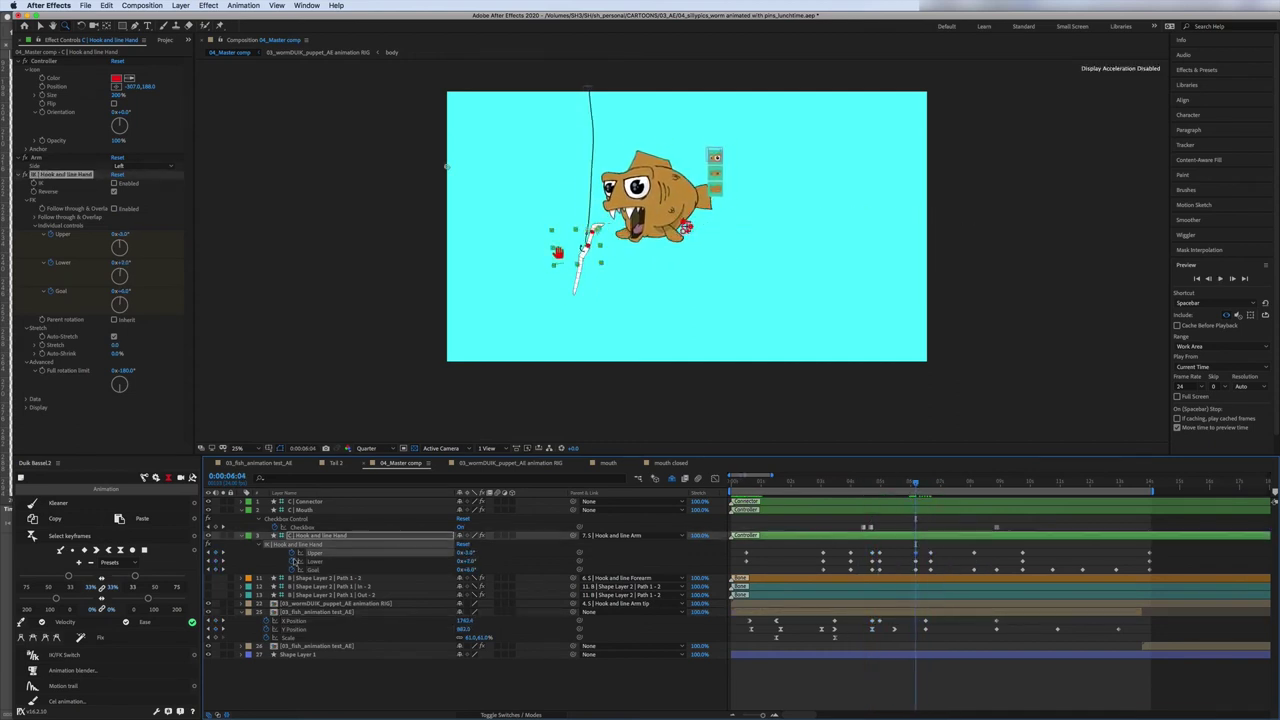
- Add Position keyframes at 4:00 to the line's Path 1 In and Out bones and separate their position dimensions
left_click(330, 586)
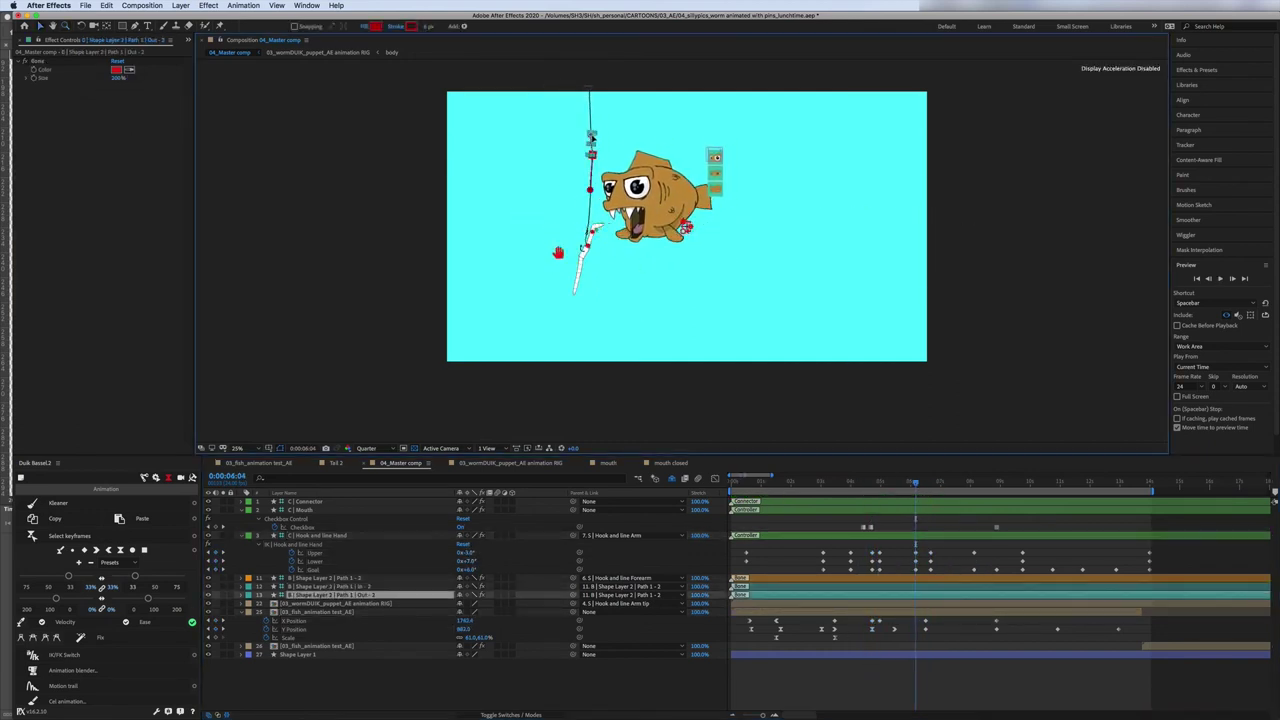
key("j")
key("j")
left_click(330, 595, "shift")
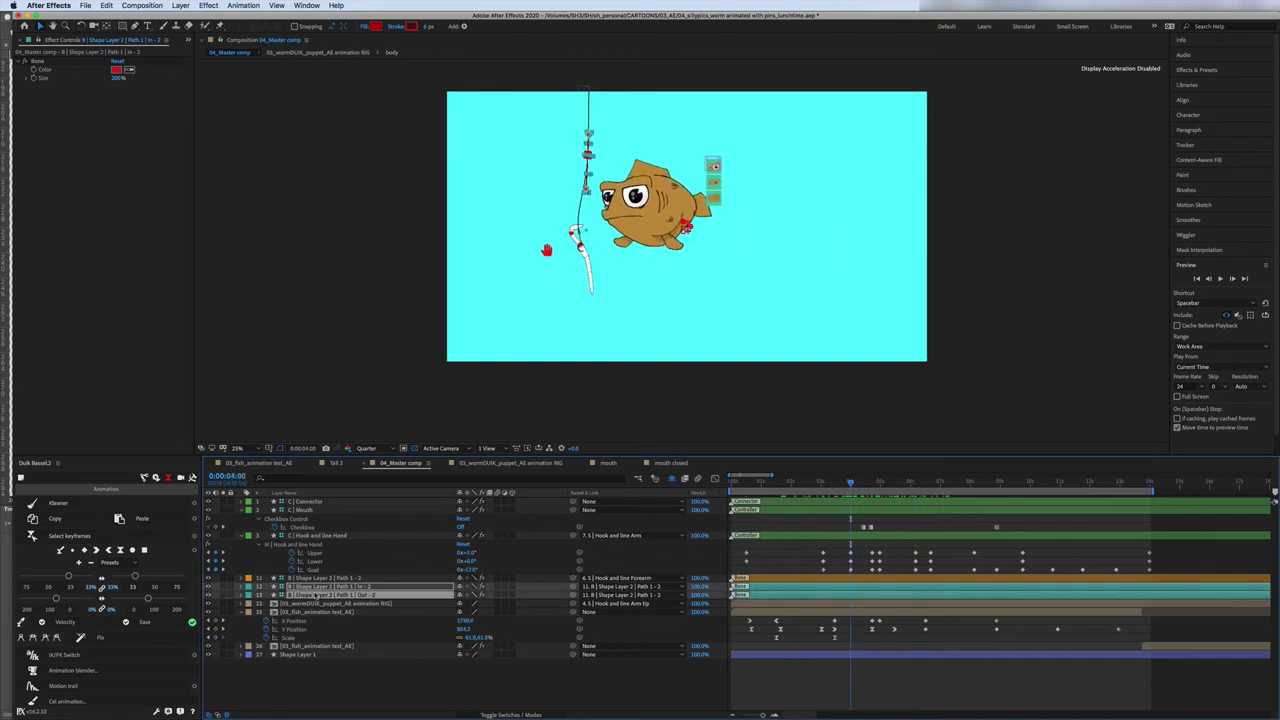
key("p")
right_click(297, 596)
left_click(330, 626)
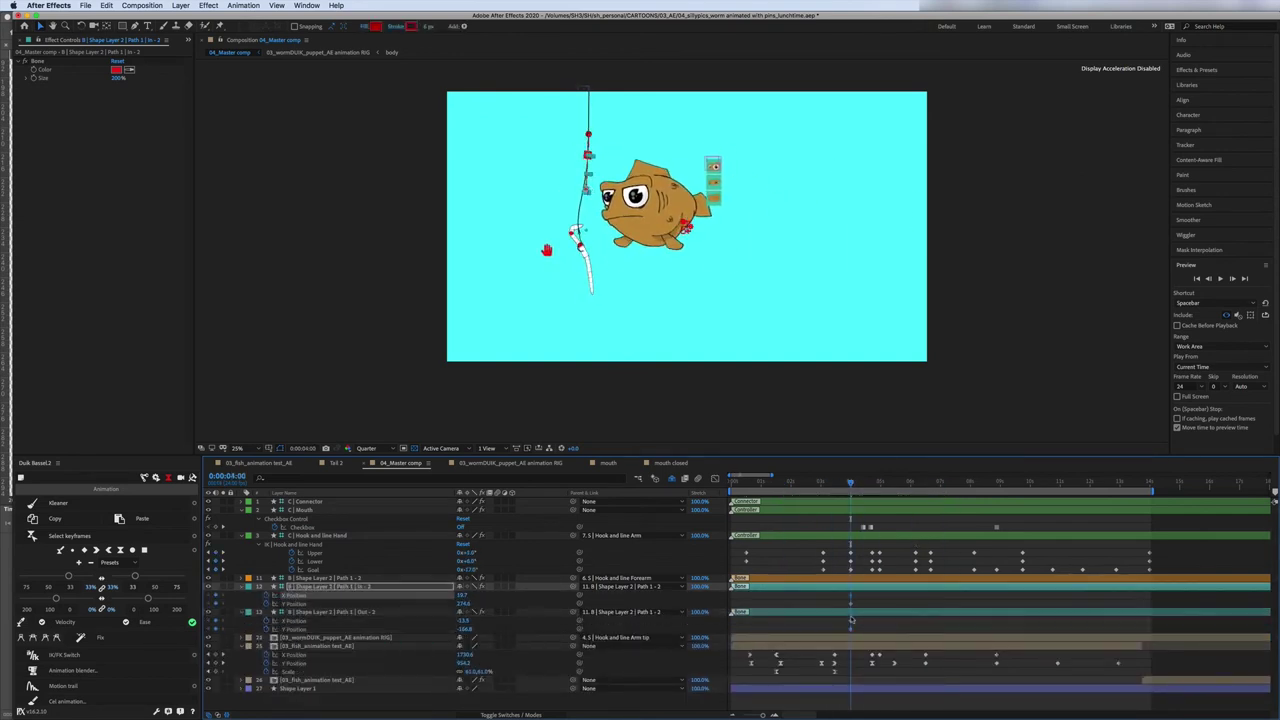
- Try shaping the line's bend with Y Position keyframes at 3:11 and 4:00 on the In and Out bones
key("j")
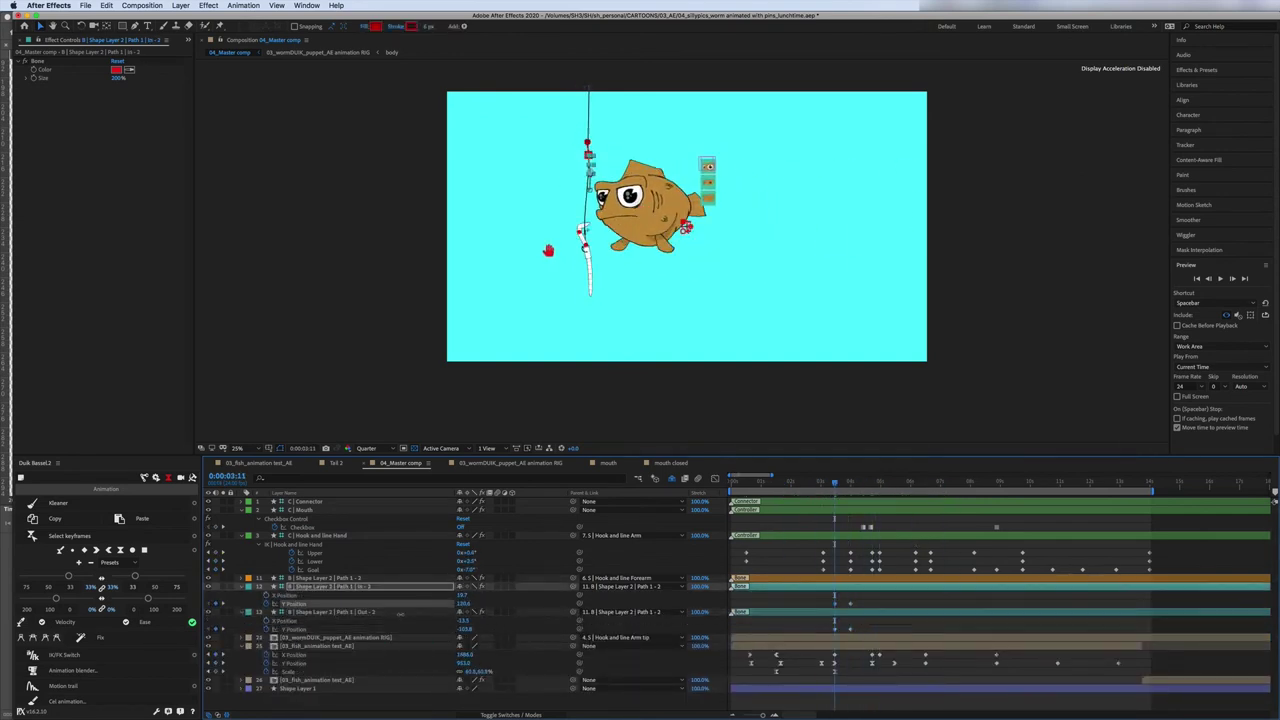
key("r")
key("period")
key("Page_Up")
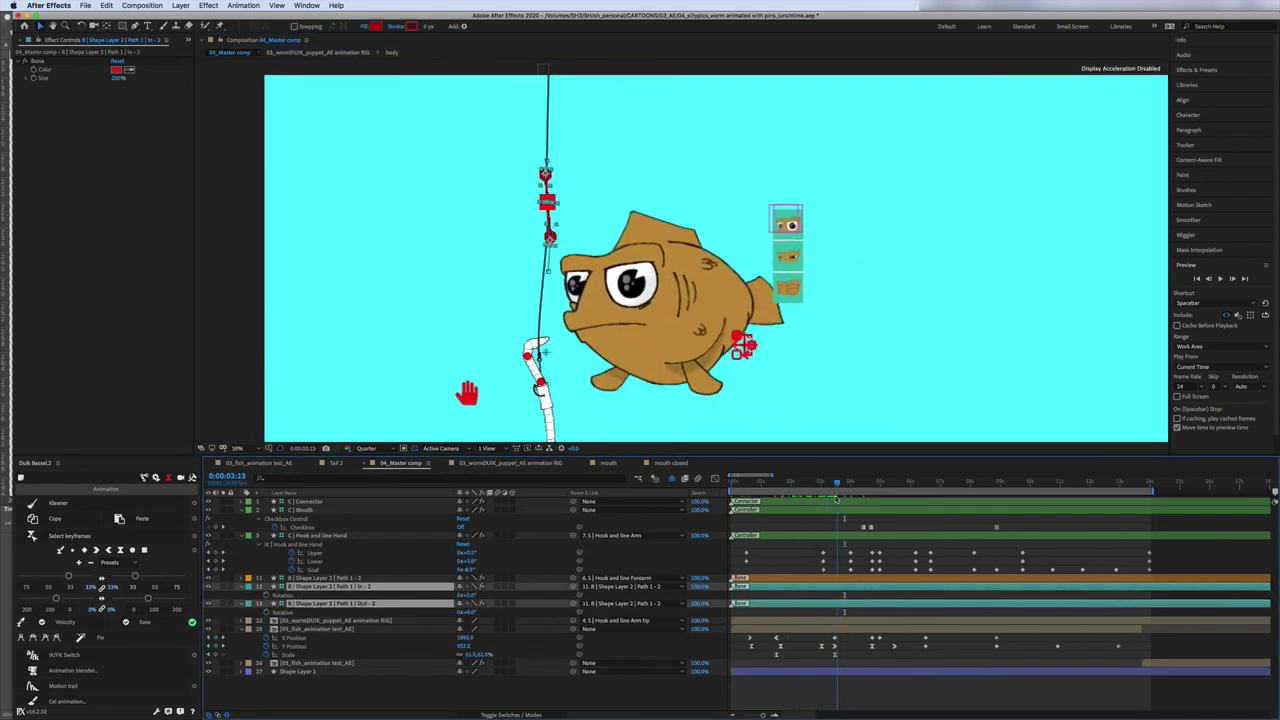
key("p")
left_click(825, 484)
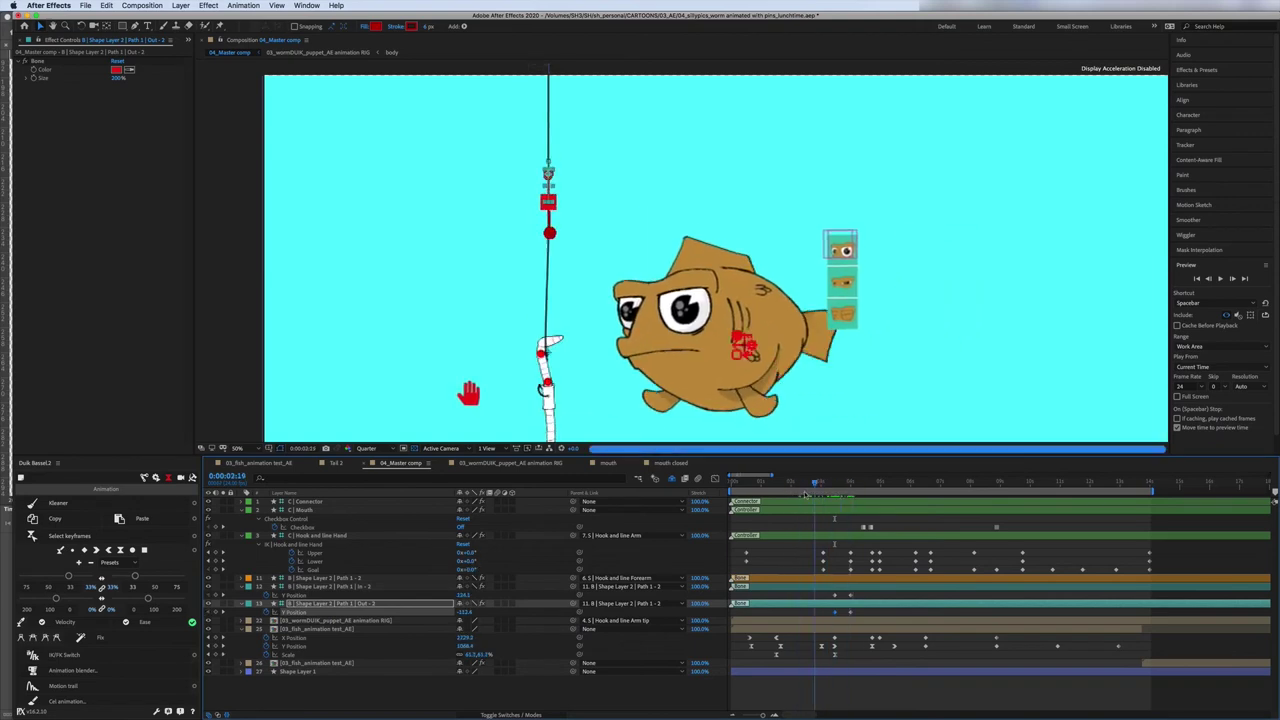
left_click(524, 272)
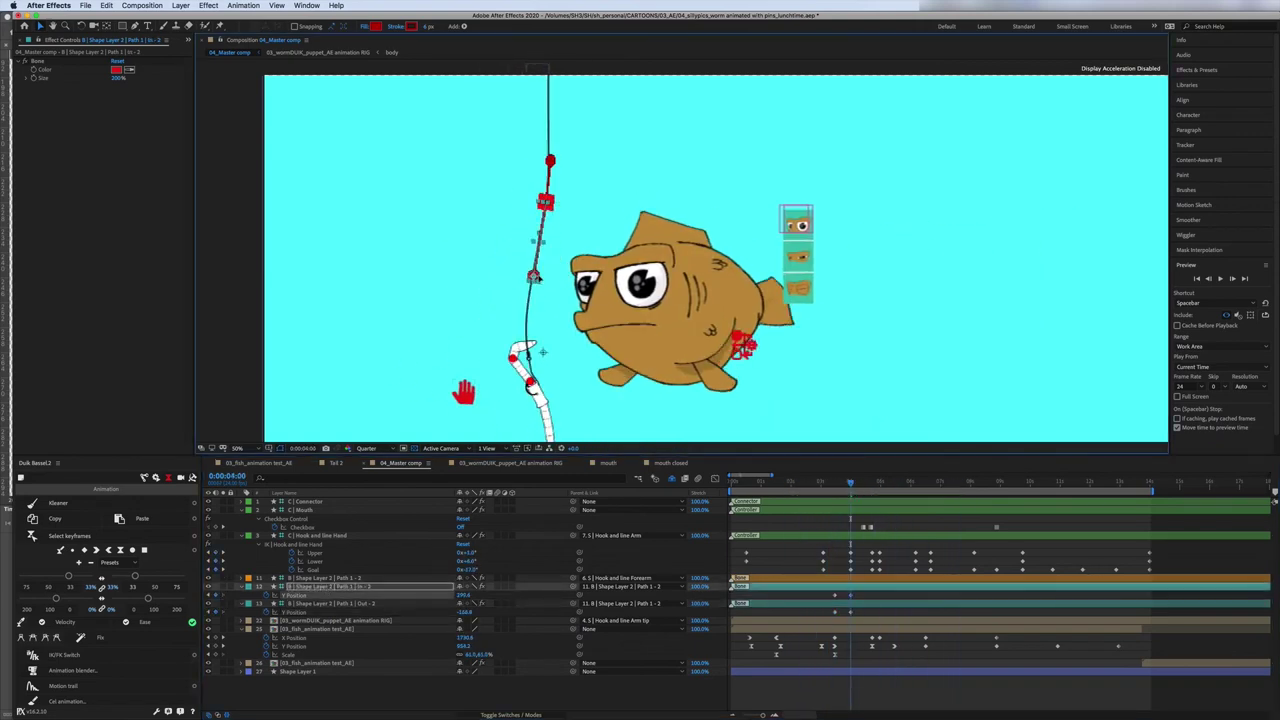
- Add unseparated Position keyframes to the In and Out bones at about 2:19, 6:04 and 6:16, and preview the line's motion
left_click(825, 484)
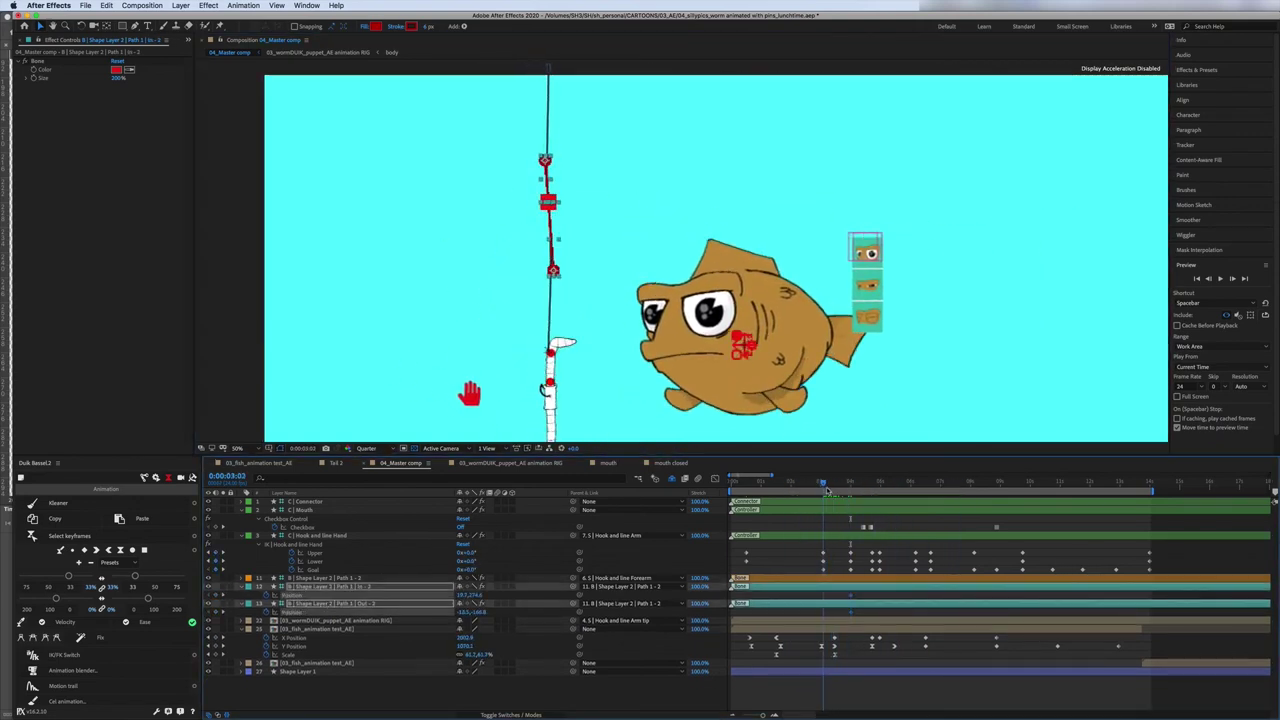
left_click_drag(825, 490, 930, 494)
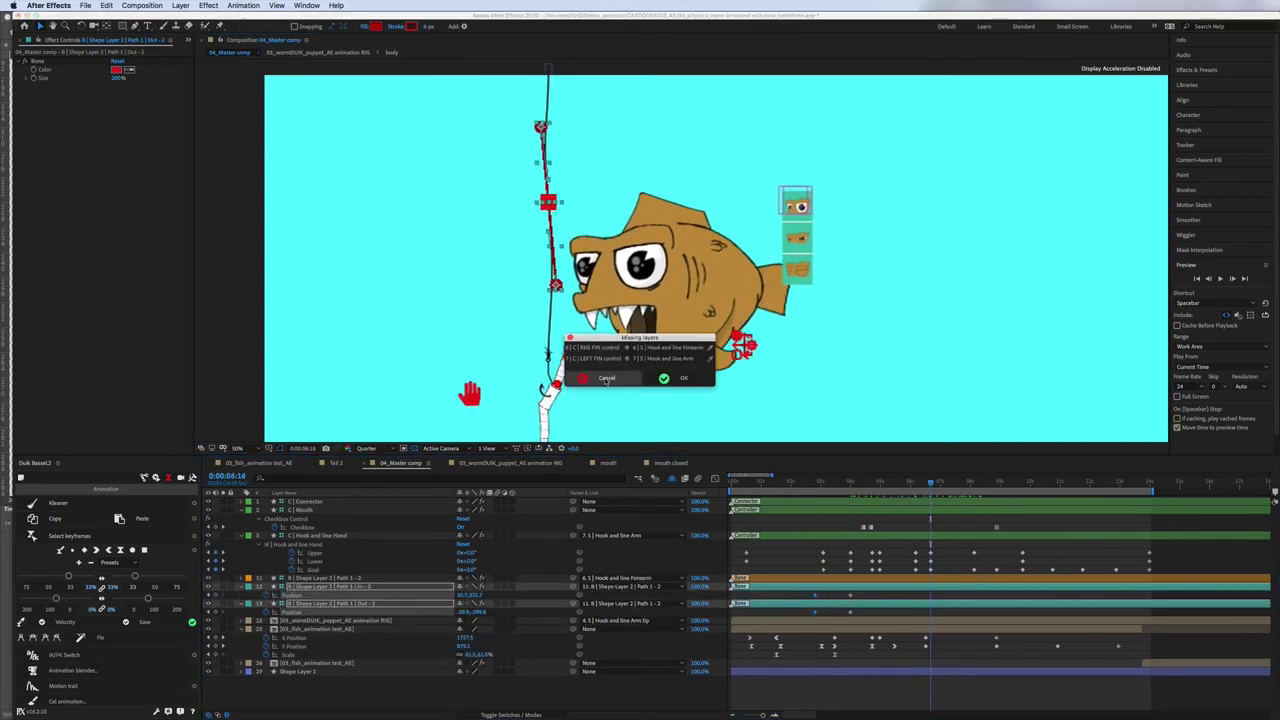
left_click(606, 378)
left_click(845, 484)
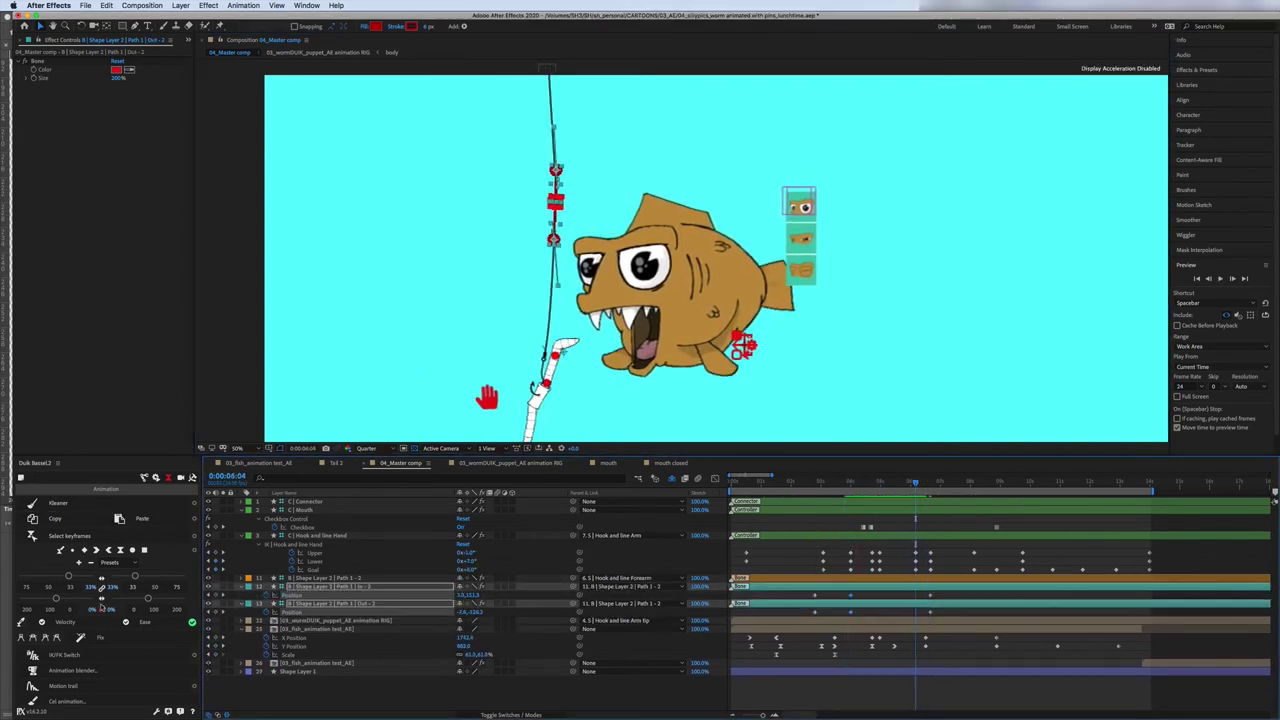
left_click(843, 486)
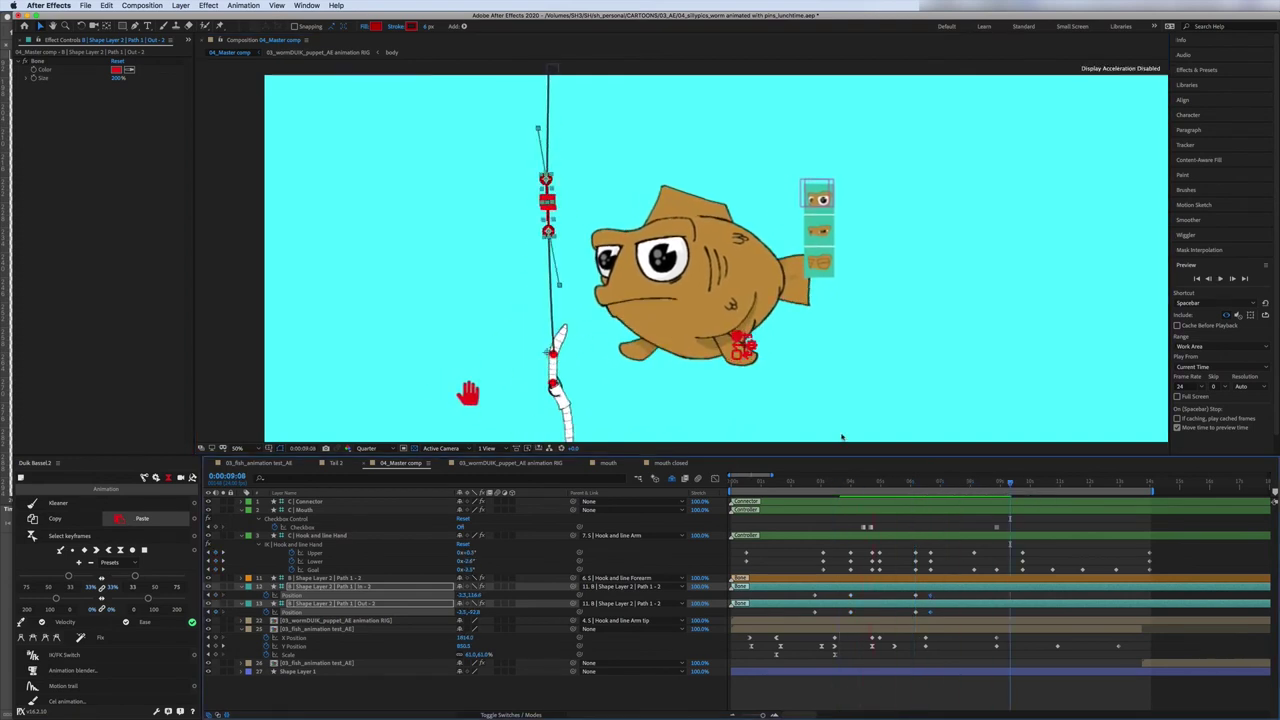
left_click(1219, 279)
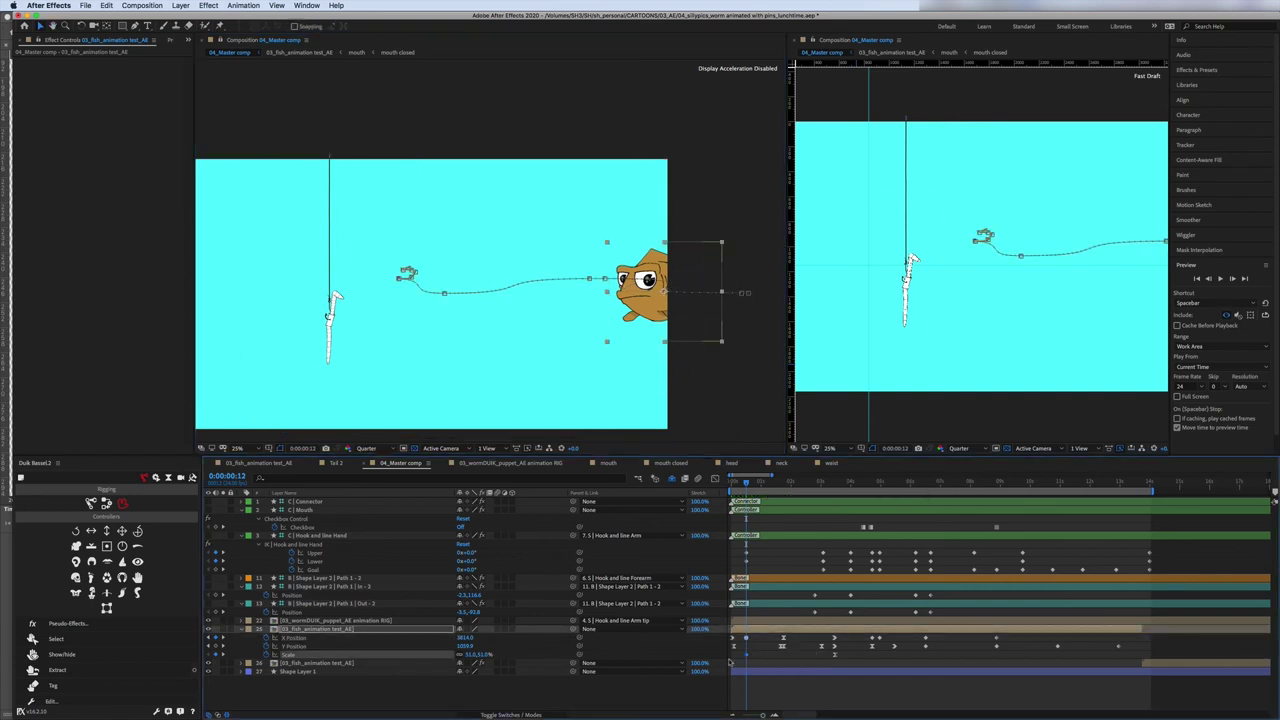
- Make the fish pause while entering by keyframing its X Position, Y Position and Scale at 0:12 and 1:05
left_click_drag(733, 646, 749, 650)
left_click_drag(736, 481, 767, 481)
left_click_drag(775, 632, 762, 661)
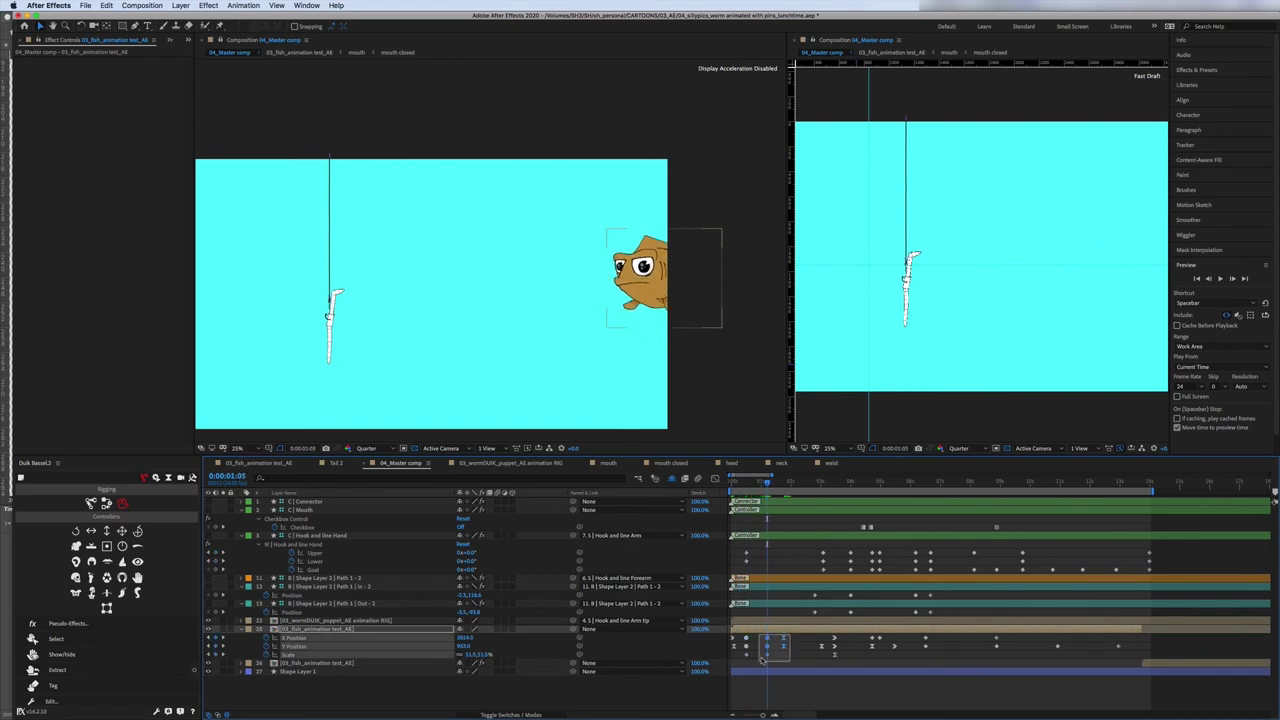
- In the fish comp, tighten the spacing of the Tail swish and both fin control keyframes between about 3:11 and 5:11
double_click(320, 628)
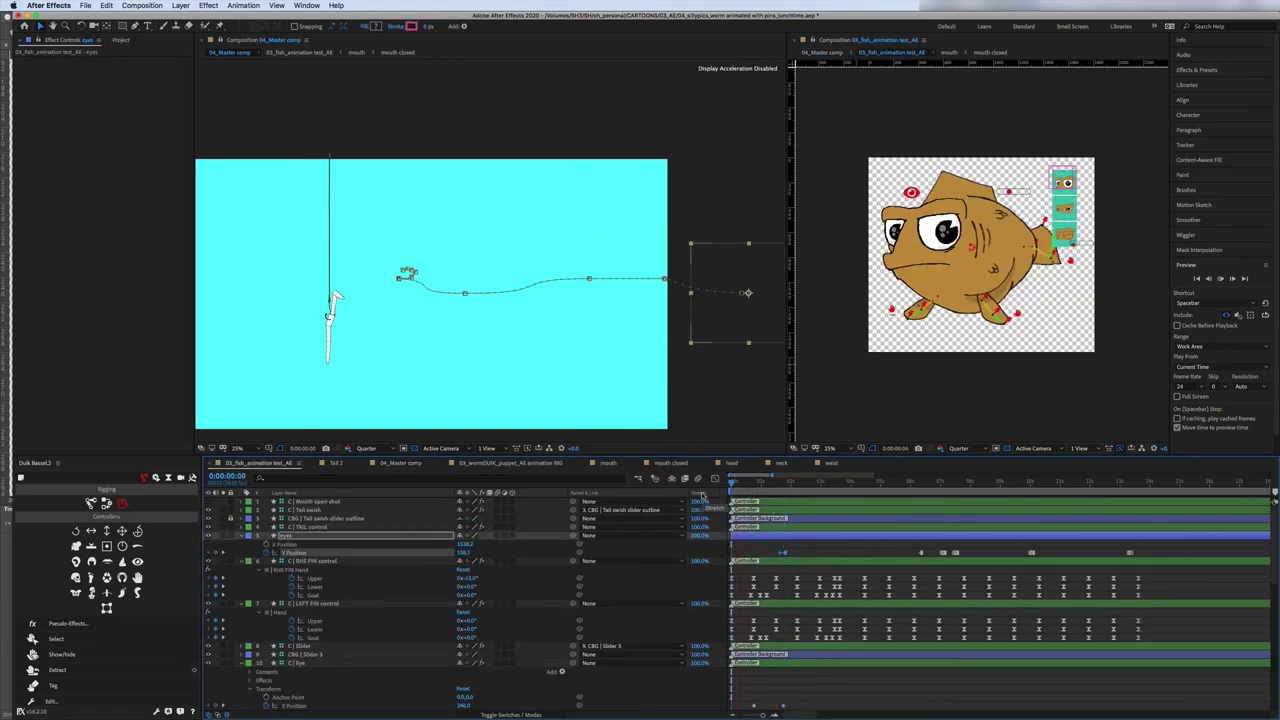
key("space")
left_click(430, 509)
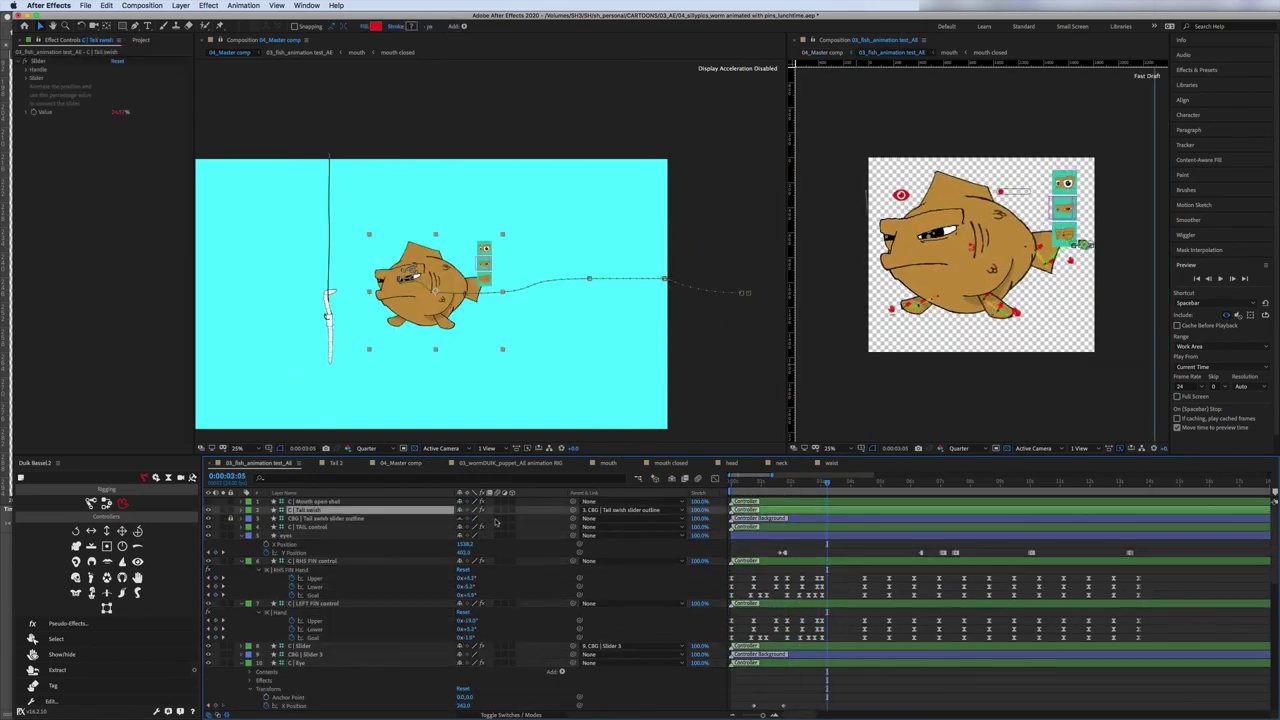
key("u")
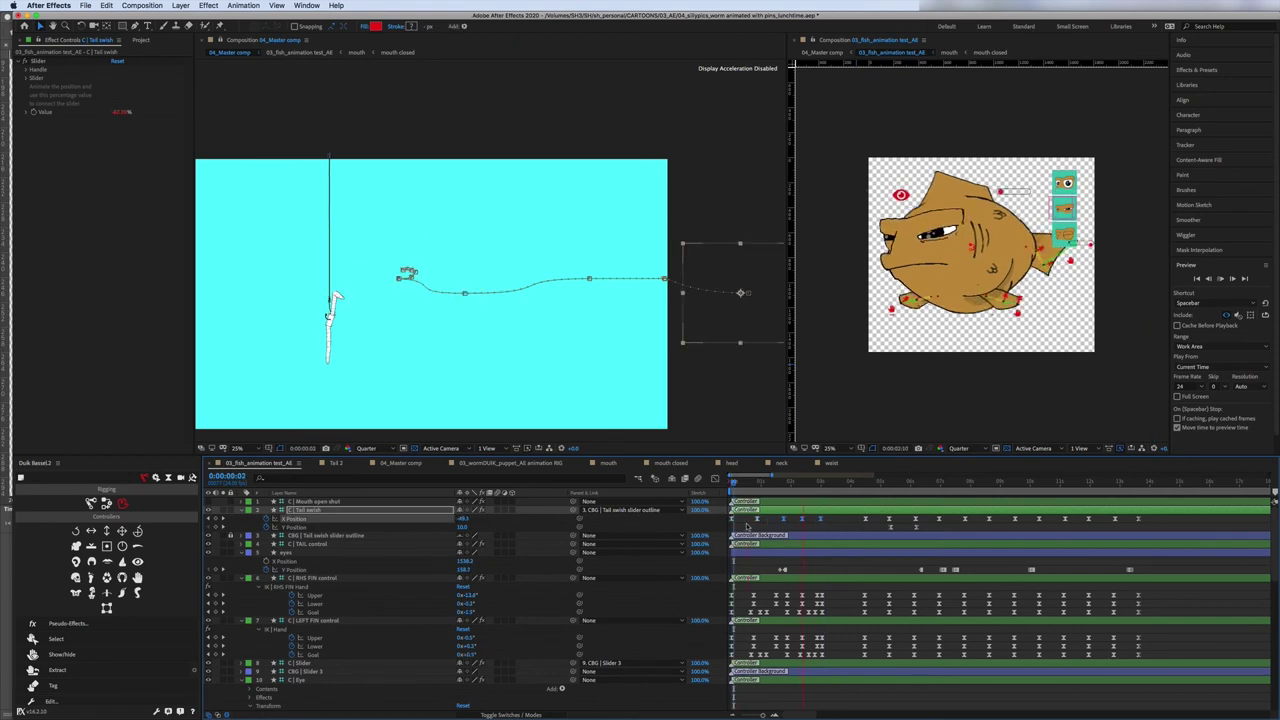
left_click_drag(852, 593, 895, 660)
left_click_drag(864, 595, 835, 595)
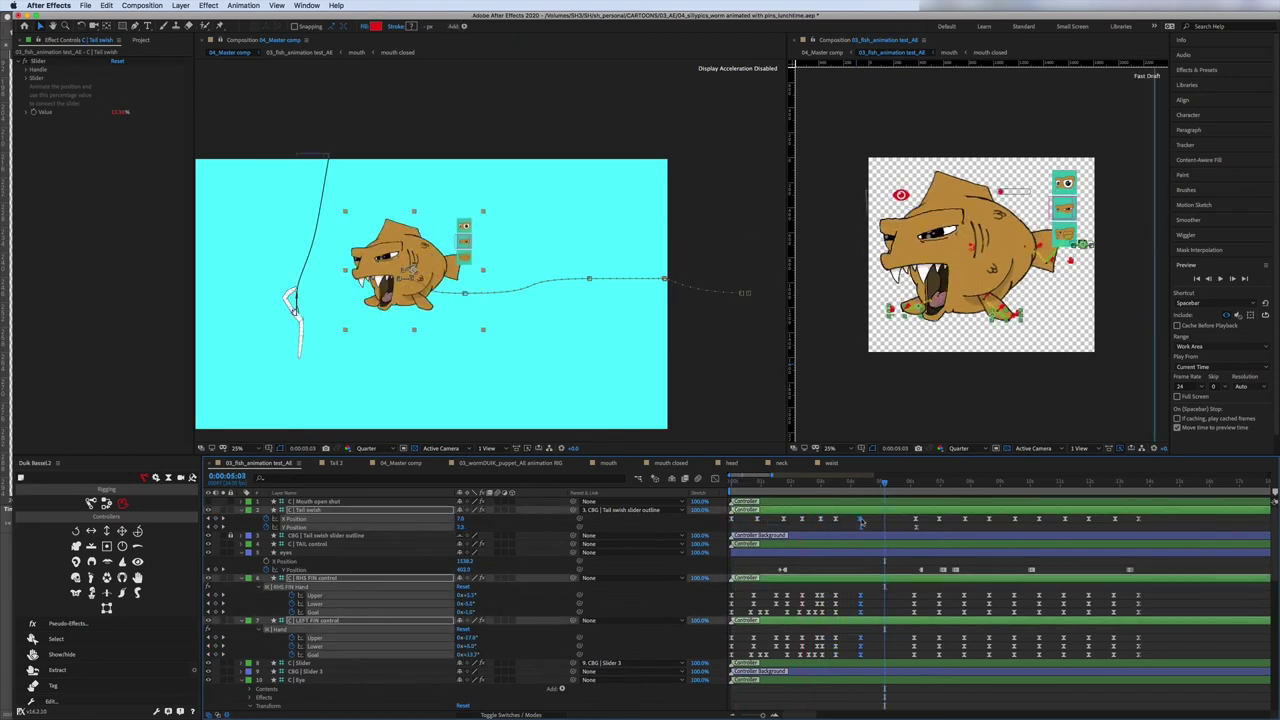
left_click_drag(873, 497, 855, 497)
left_click(168, 477)
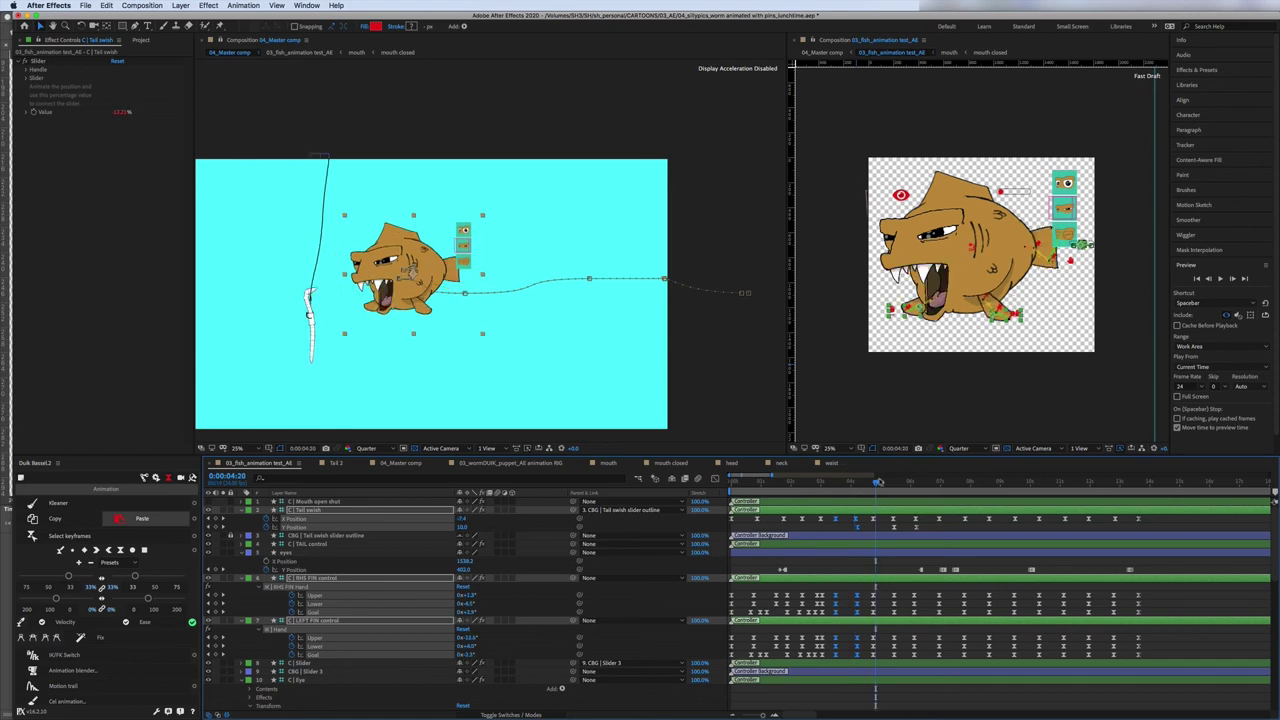
- Check the attack in 04_Master comp and keyframe the fish comp's eyes layer Y Position at 4:16 to show the wide-open eyes
left_click(405, 463)
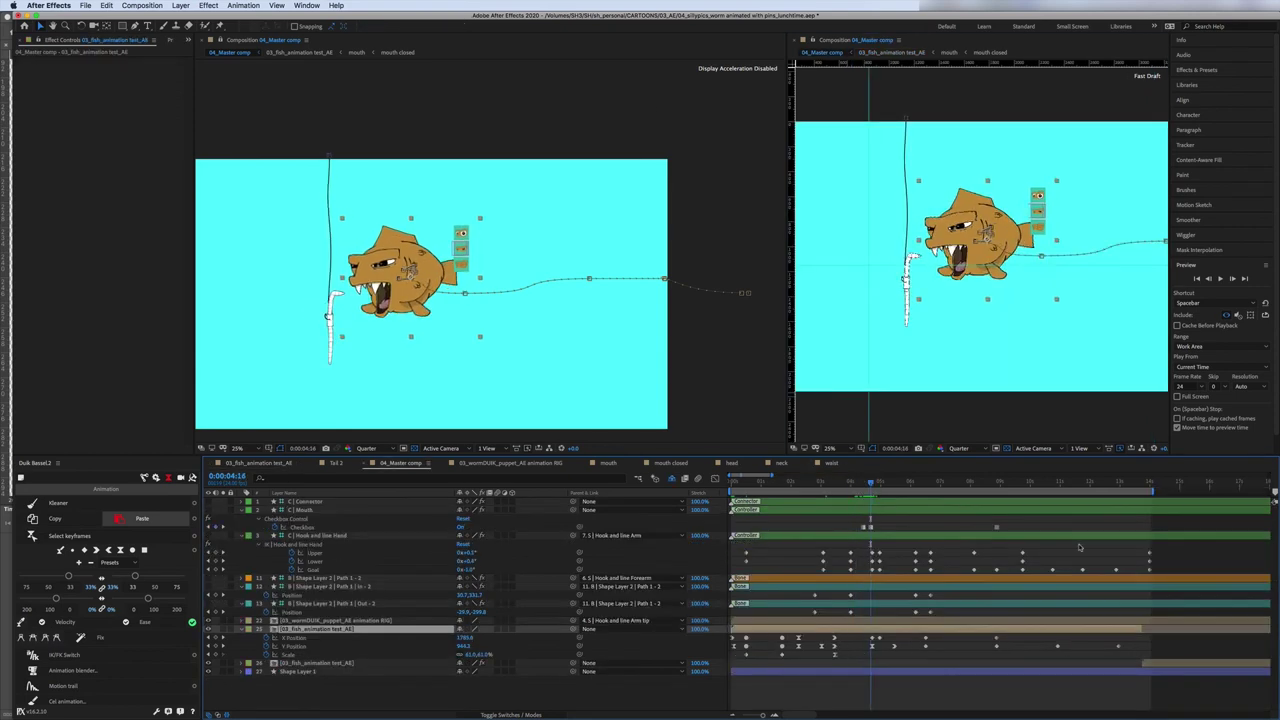
double_click(300, 628)
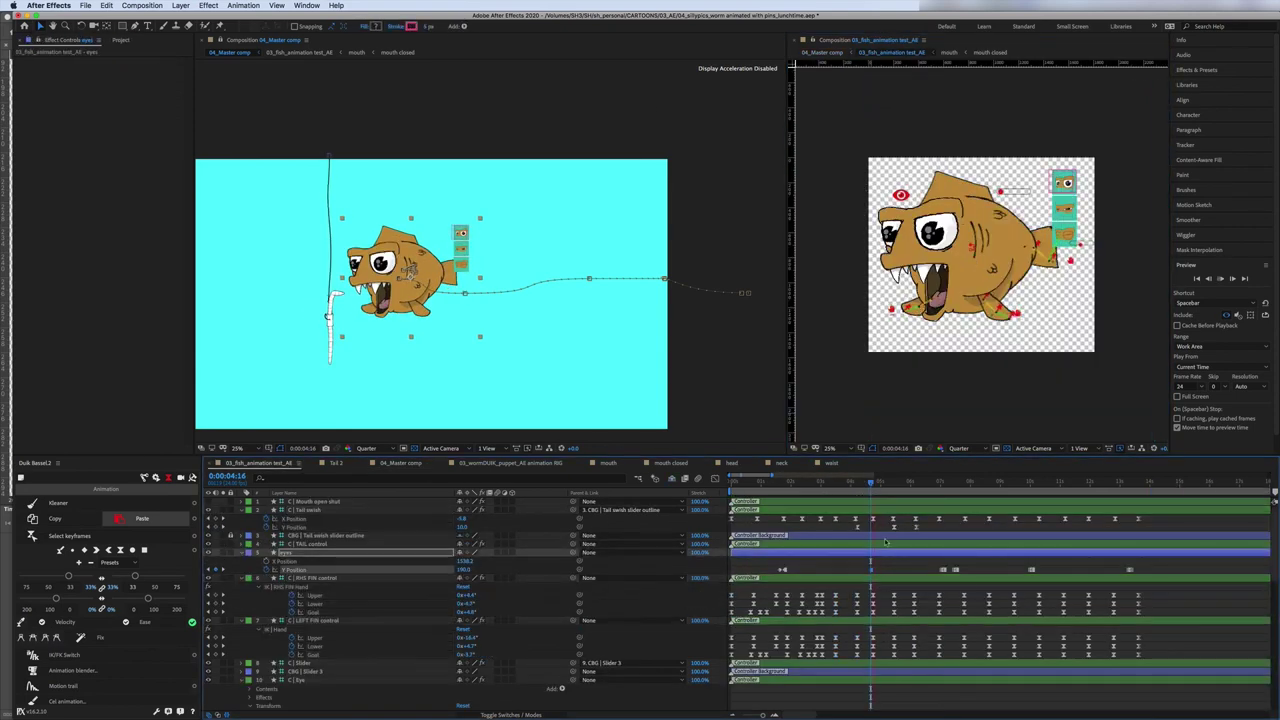
mouse_move(886, 483)
left_mouse_down()
mouse_move(1000, 483)
mouse_move(886, 483)
left_mouse_up()
key("k")
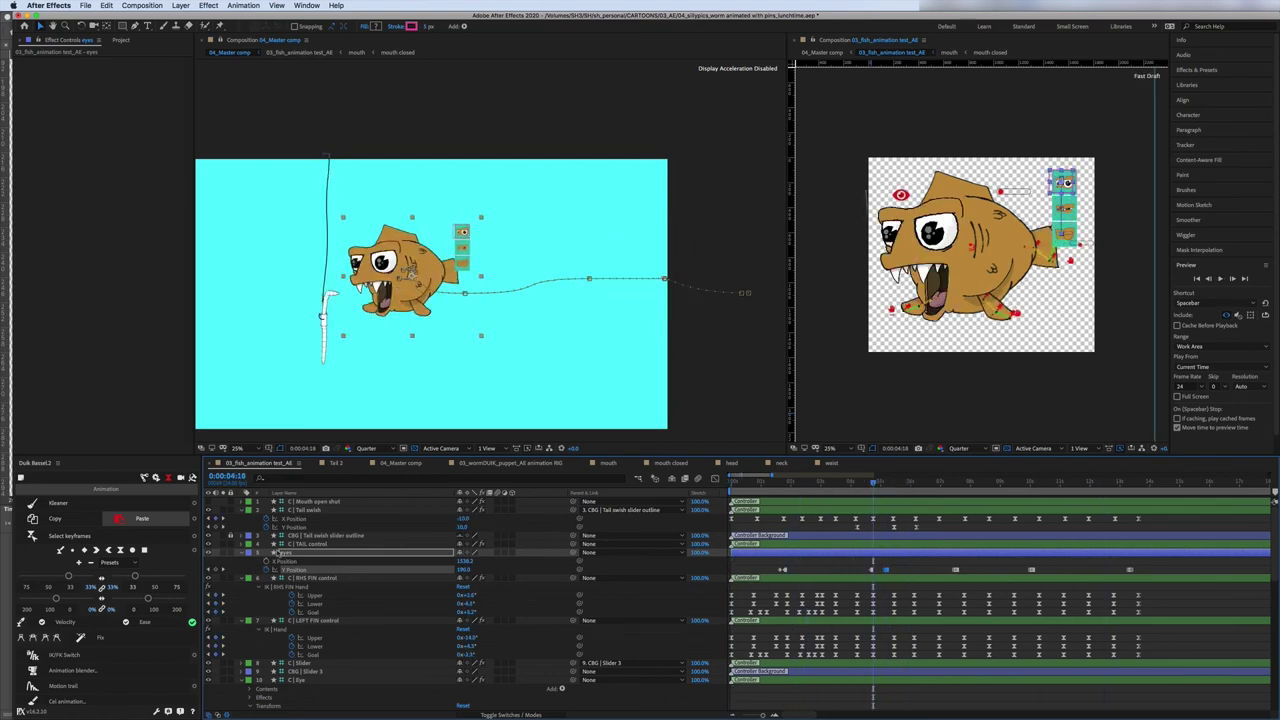
- Shift the fish's gaze by adding X and Y Position keyframes to the Eye controller at about 4:12 and 4:18
scroll(318, 549, "down", 4)
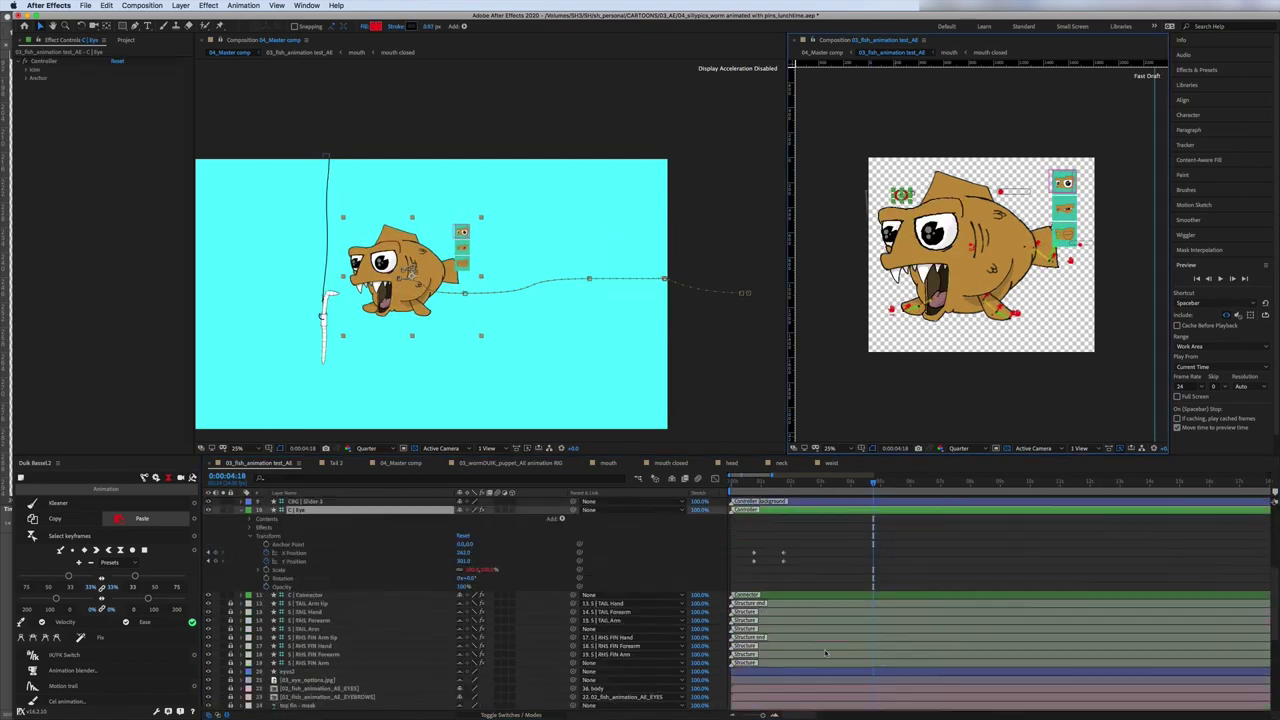
left_click(258, 552)
left_click_drag(873, 483, 961, 484)
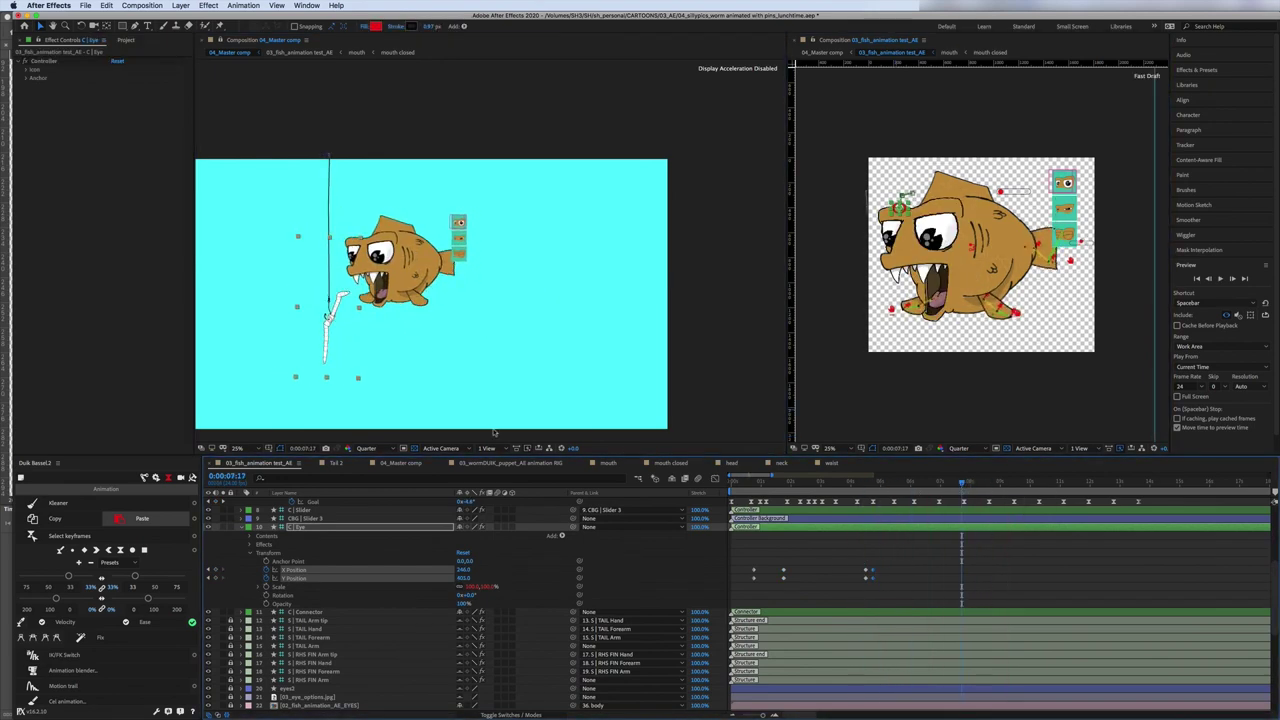
- Close the fish's eyes at about 6:12, and keyframe the Eye controller's X and Y Position at about 13:09 and 13:15
key("shift+Escape")
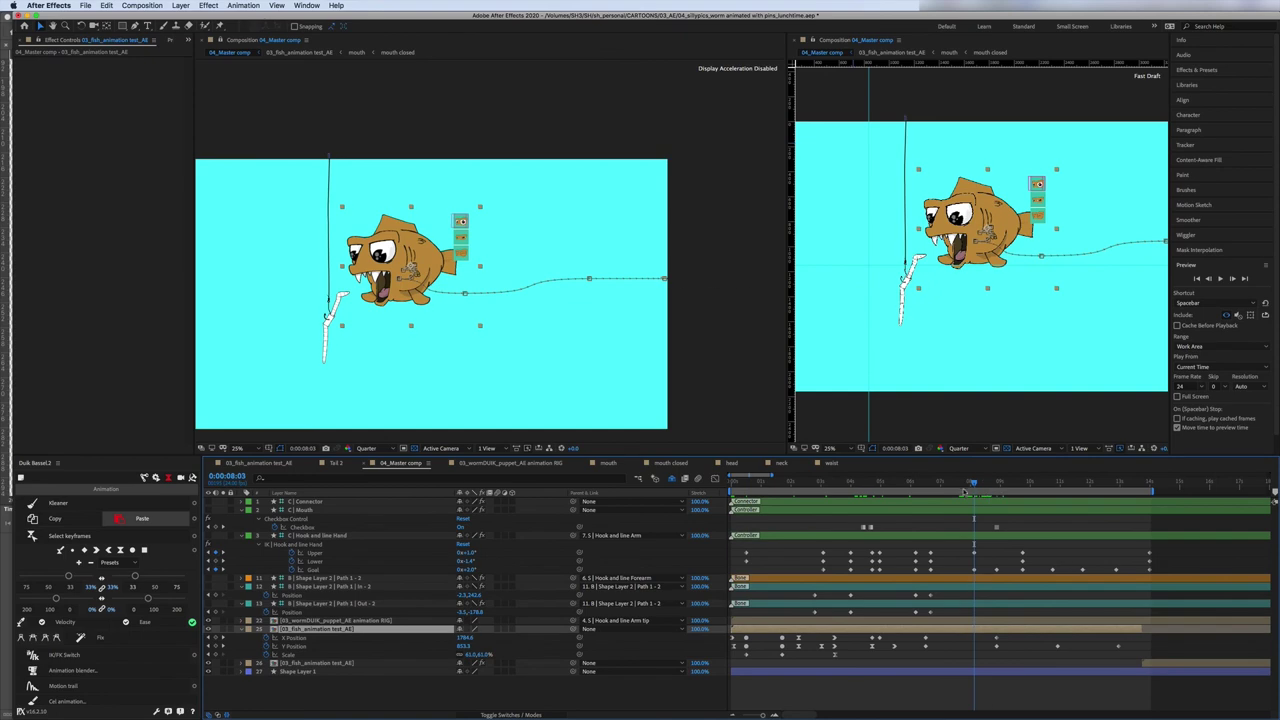
key("shift+Escape")
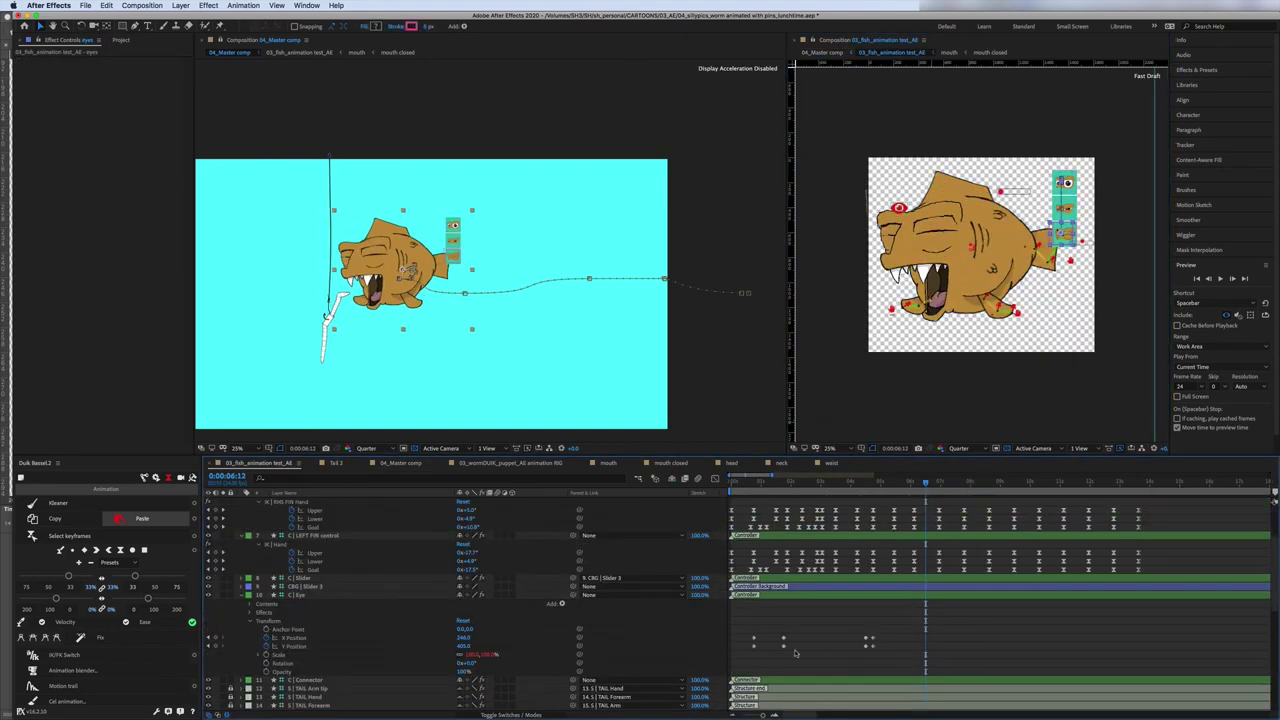
key("shift+Escape")
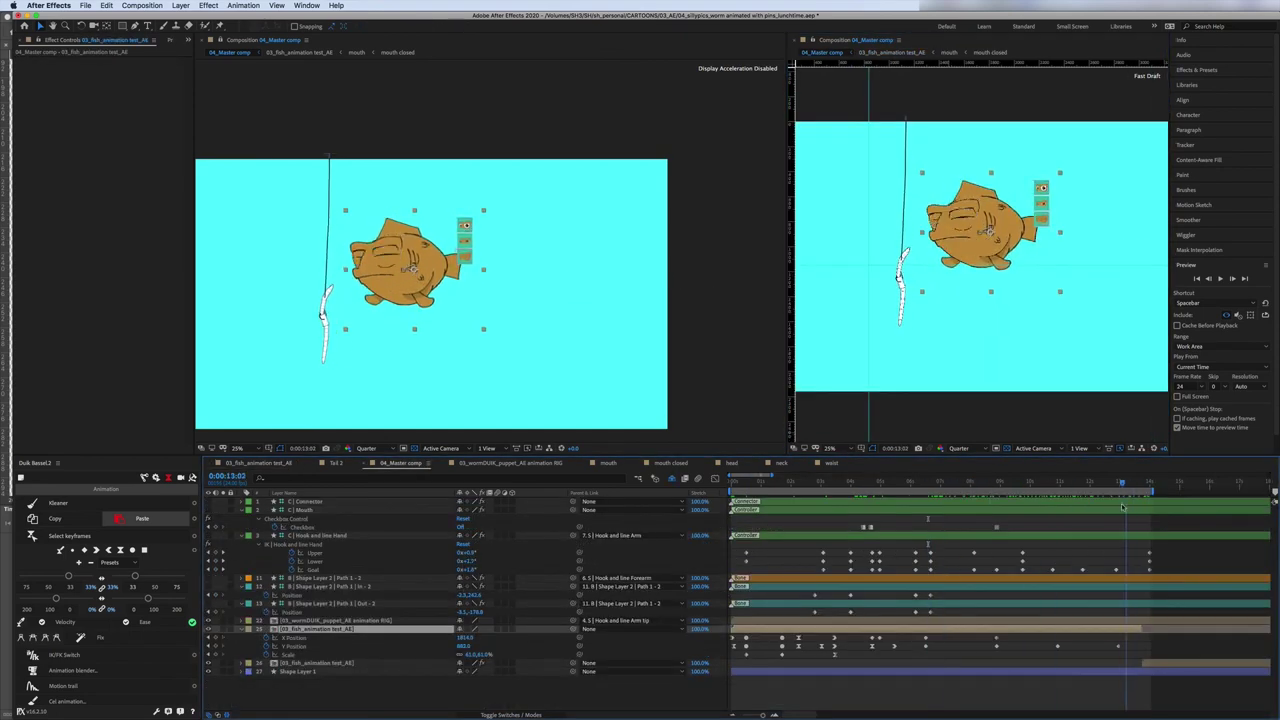
key("shift+Escape")
left_click(1130, 483)
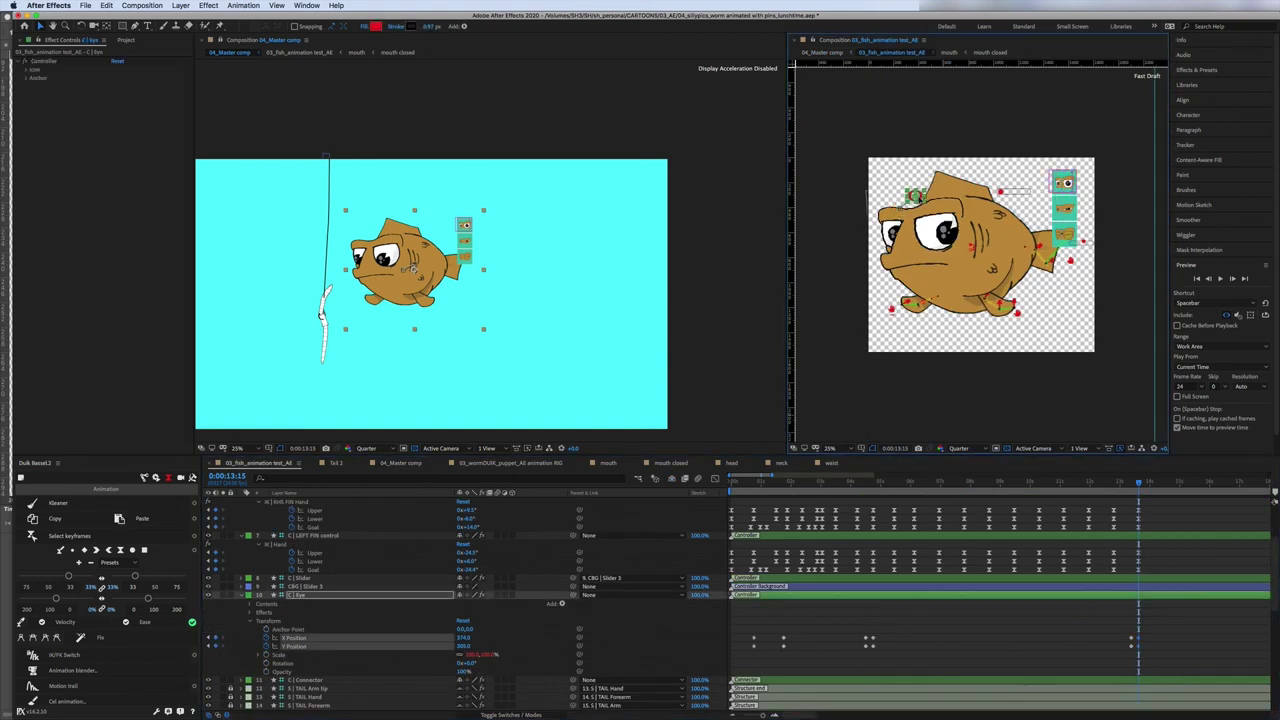
key("space")
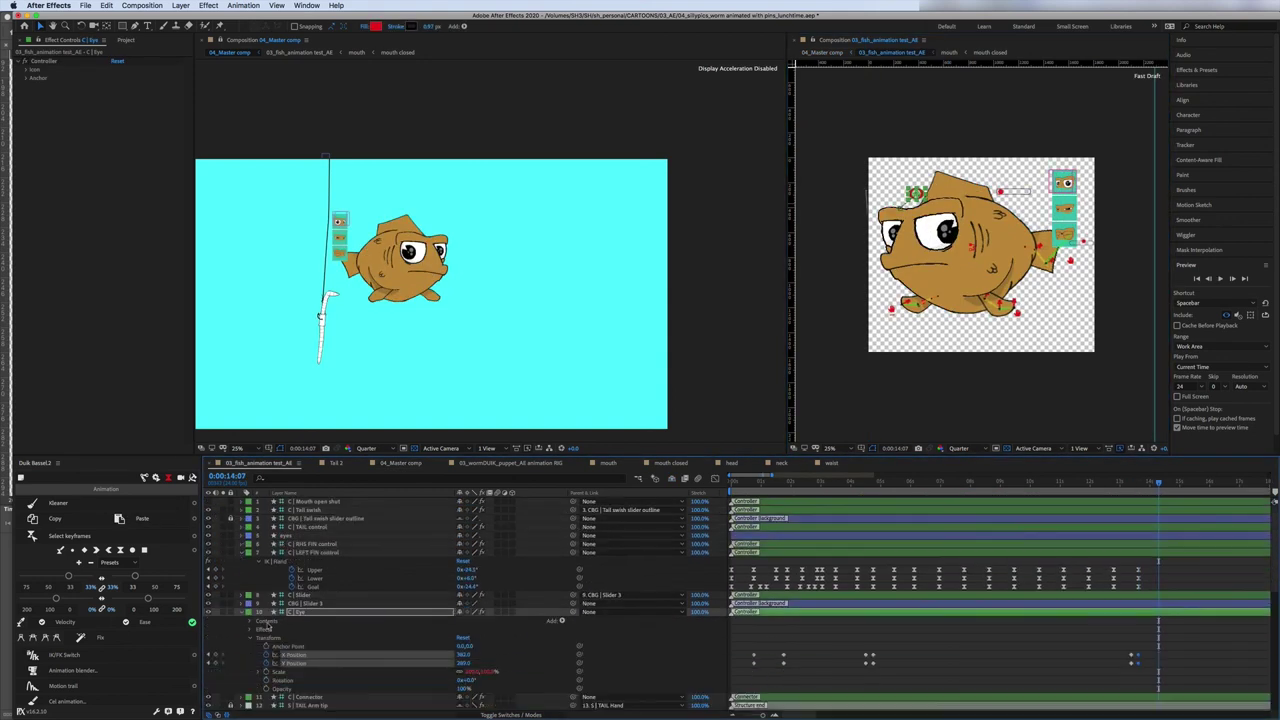
- Tidy the fish comp by moving the eyes layer below the Connector layer and hiding the shy layers
left_click(291, 568)
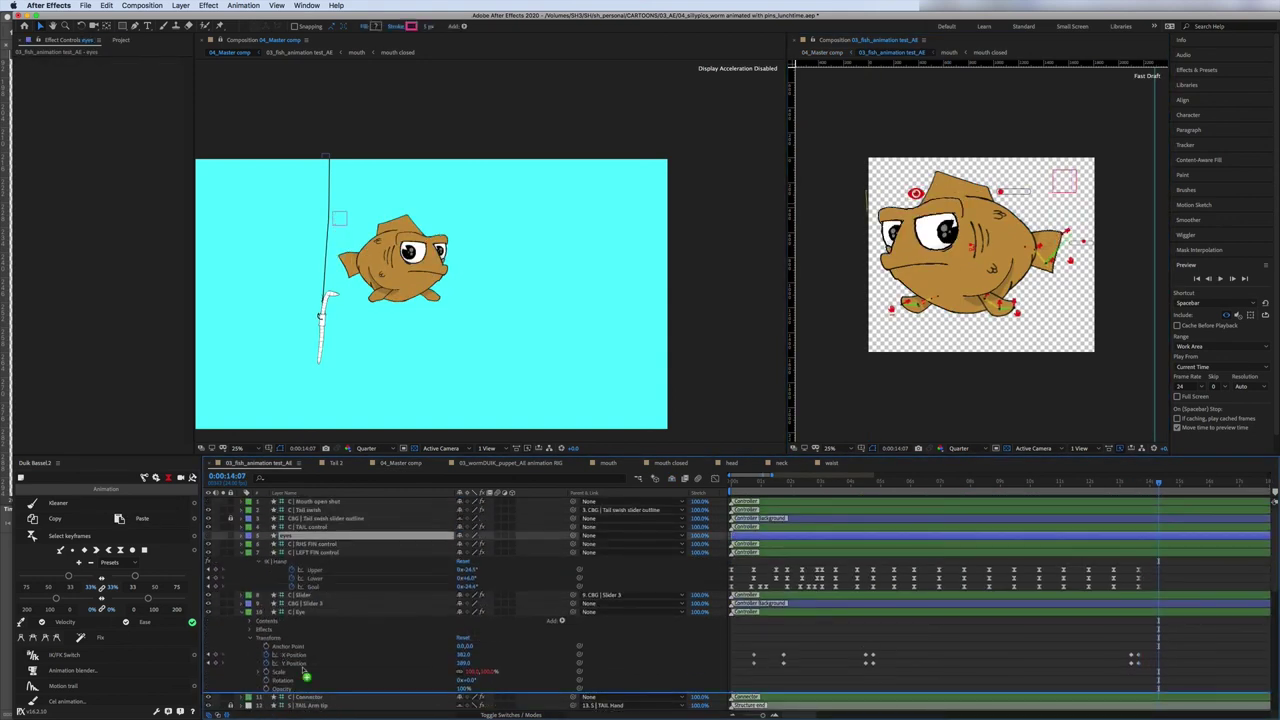
scroll(400, 620, "down", 3)
left_click(343, 643)
left_click(671, 480)
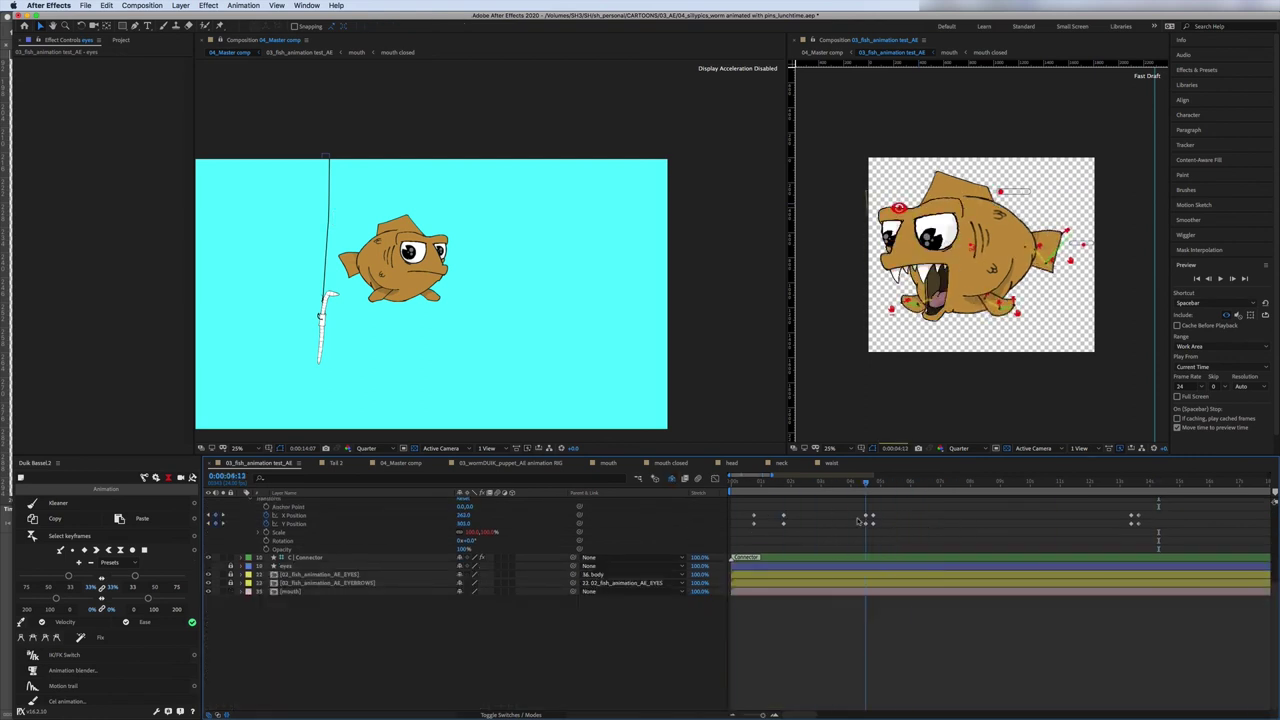
- In 04_Master comp, tilt the fish with Rotation keyframes at about 6:12, 8:21 and 12:23, and preview from the start
left_click(400, 463)
key("Page_Up")
key("Page_Up")
key("Page_Up")
key("Page_Up")
key("Page_Up")
key("Page_Up")
key("Page_Up")
key("Page_Up")
key("Page_Up")
key("Page_Up")
key("Page_Up")
key("Page_Up")
key("Page_Up")
key("Page_Up")
key("Page_Up")
key("Page_Up")
key("Page_Up")
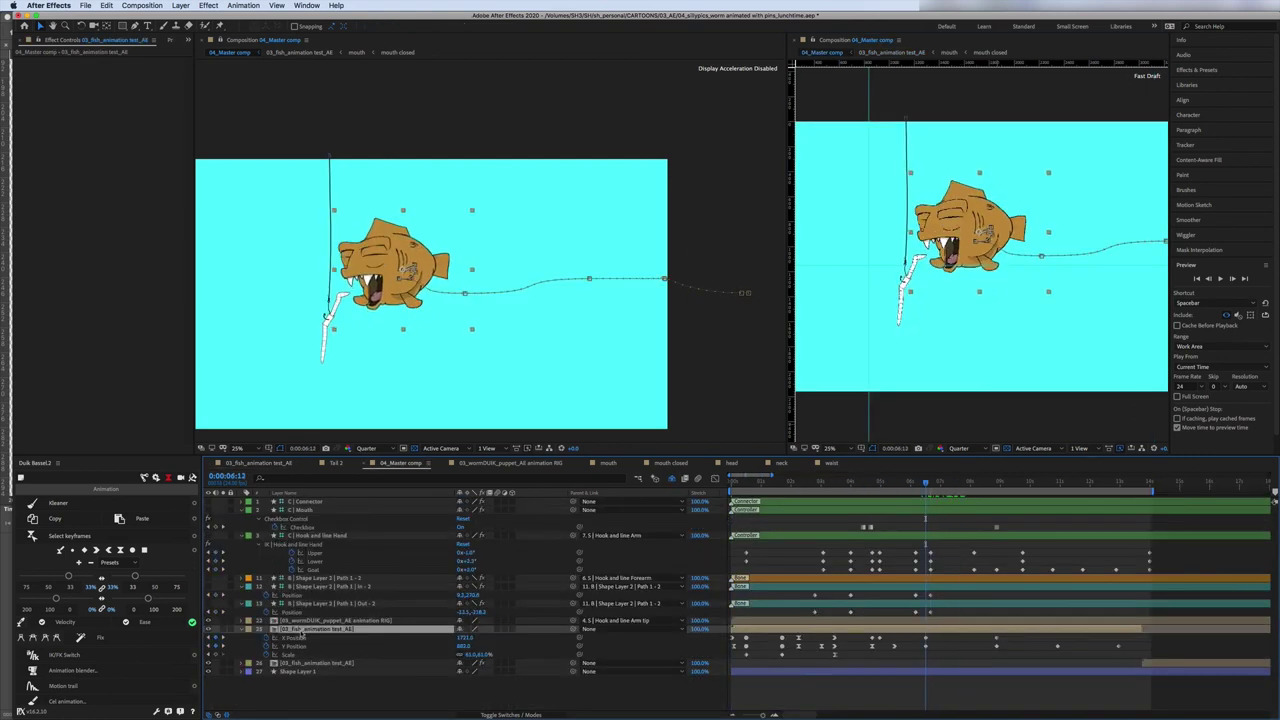
key("shift+r")
key("space")
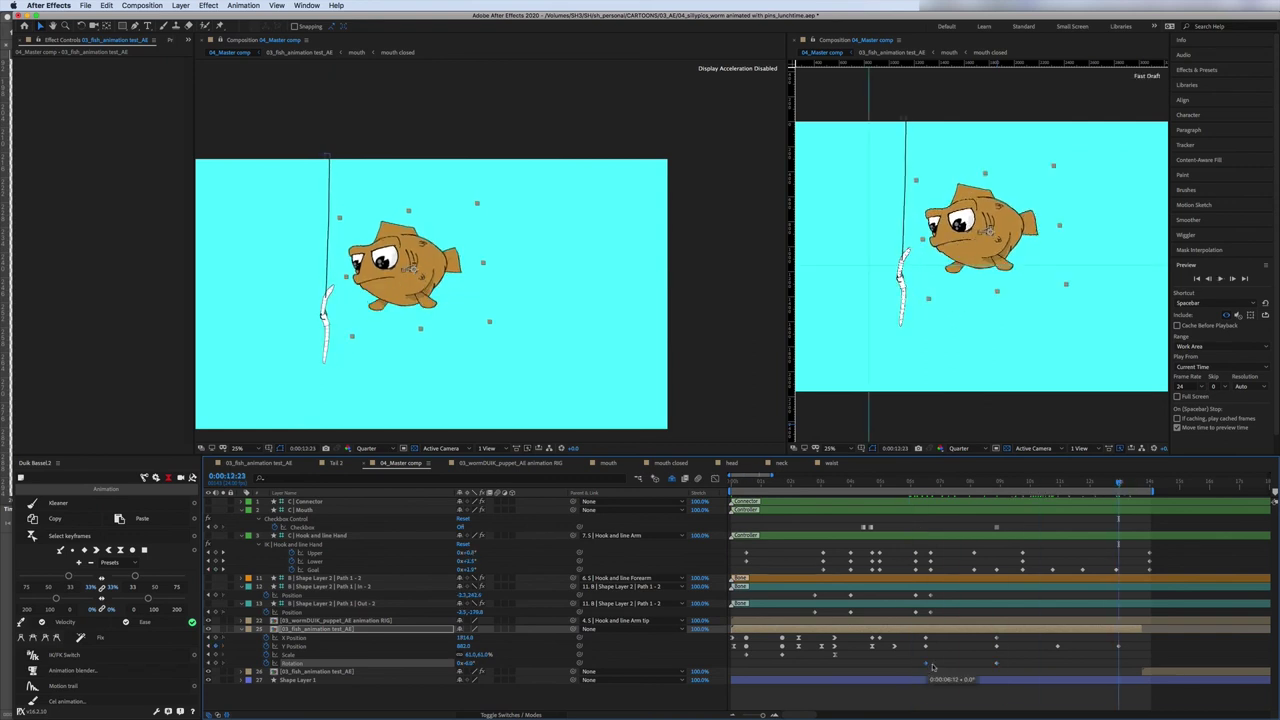
key("Home")
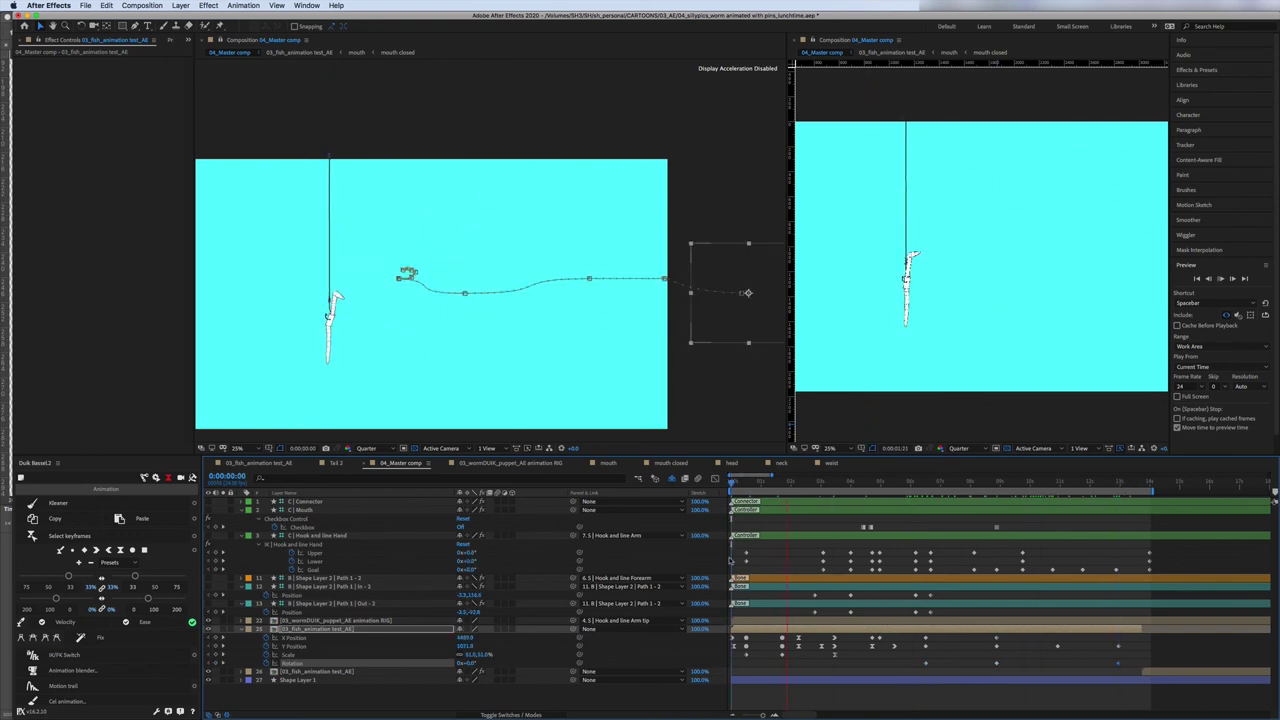
- Return to a single viewer on the fish comp and add Eye controller Position keyframes at about 6:03, 6:19 and 9:07
key("super+w")
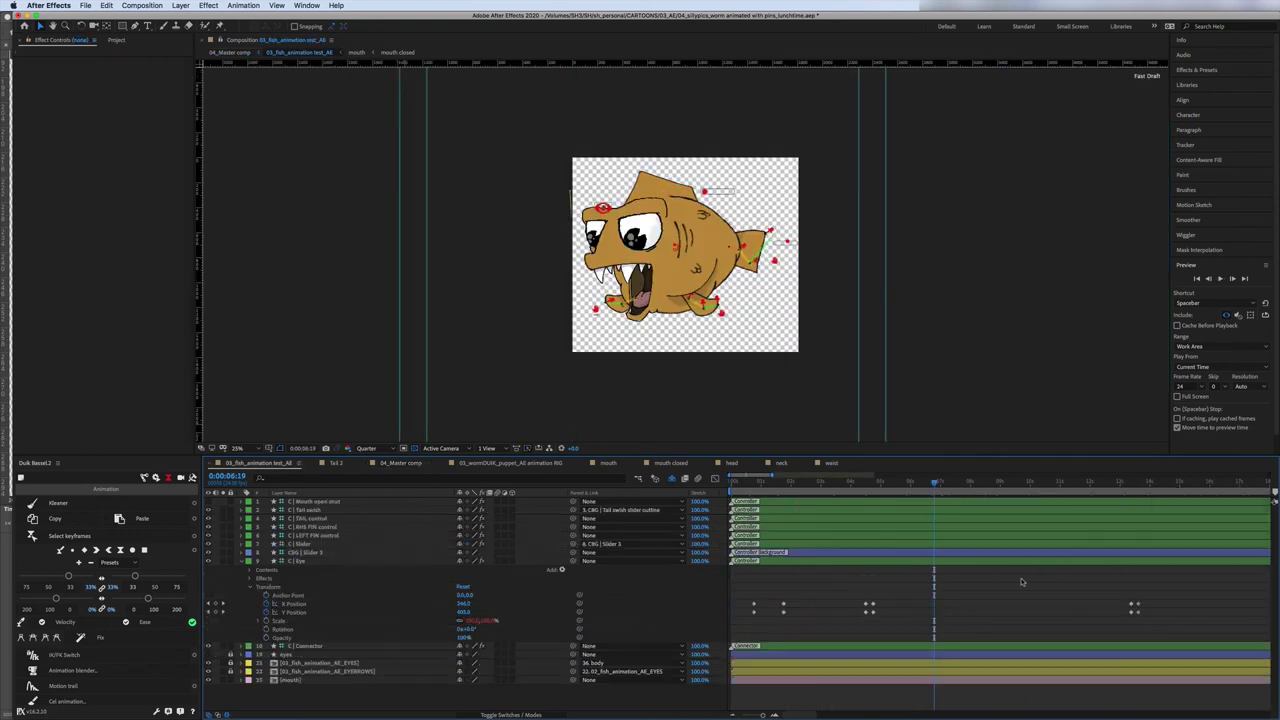
left_click(1007, 484)
left_click_drag(1010, 494, 920, 515)
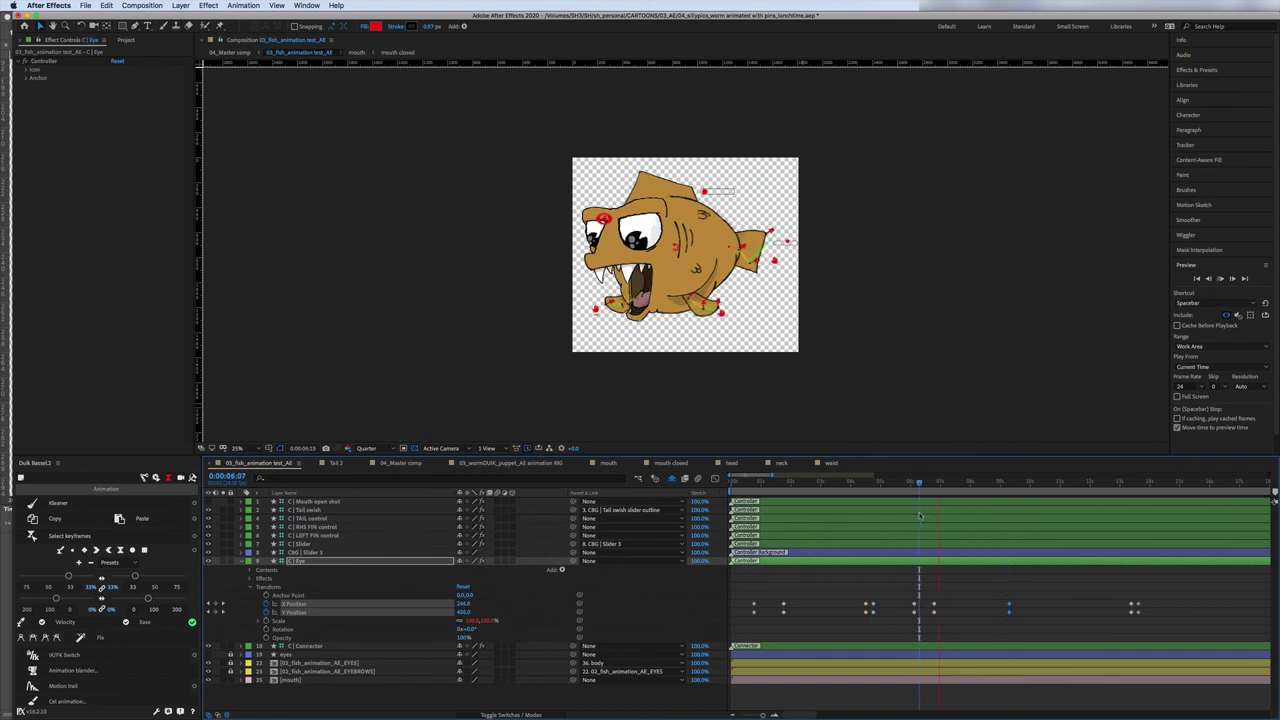
- Smooth the Eye controller's X and Y Position curves in the Graph Editor and preview the eye movement from about 4:08
key("shift+F3")
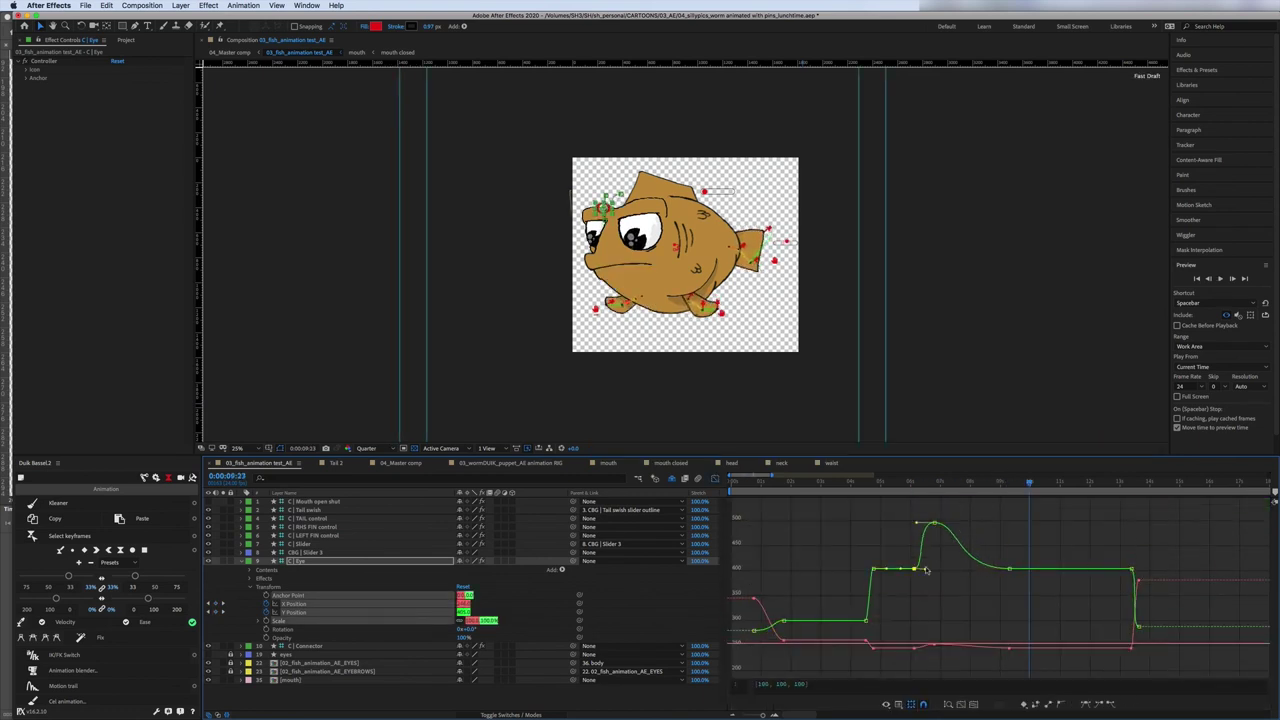
left_click(911, 484)
key("Page_Up")
key("Page_Up")
key("Page_Up")
key("Page_Up")
key("Page_Up")
key("Page_Up")
key("Page_Up")
key("Page_Up")
key("Page_Up")
key("Page_Up")
key("Page_Up")
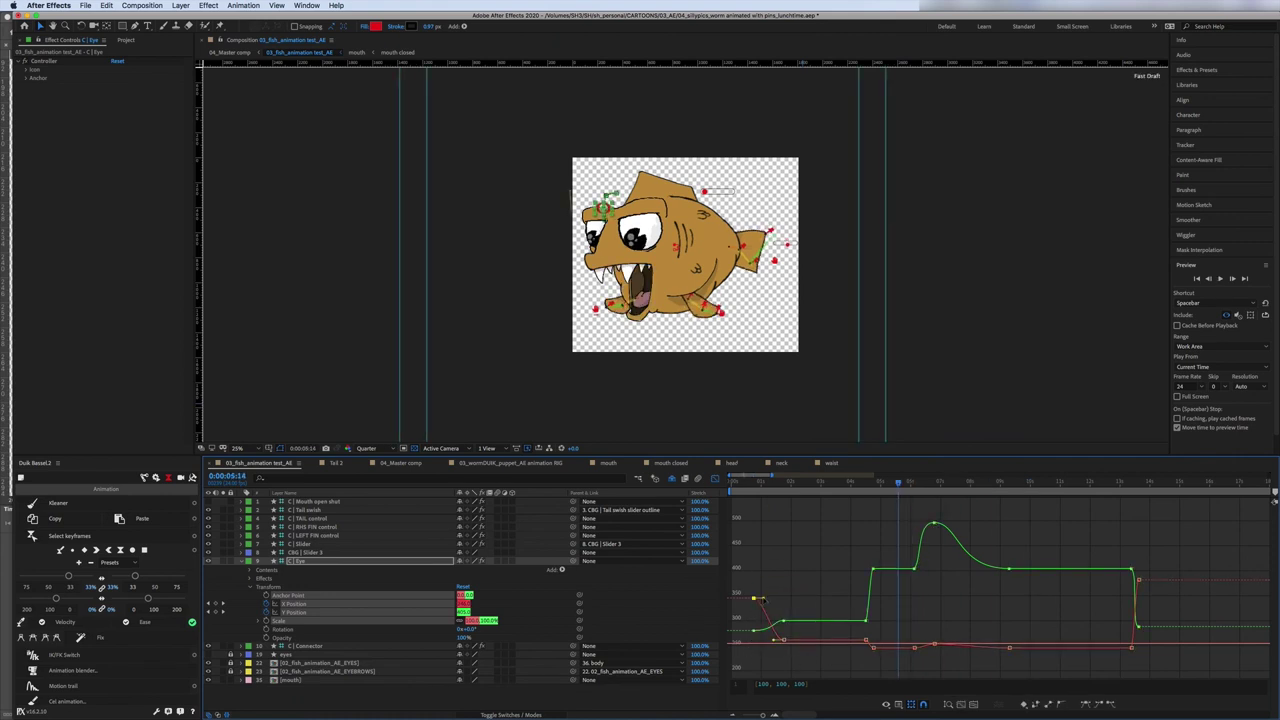
left_click(860, 485)
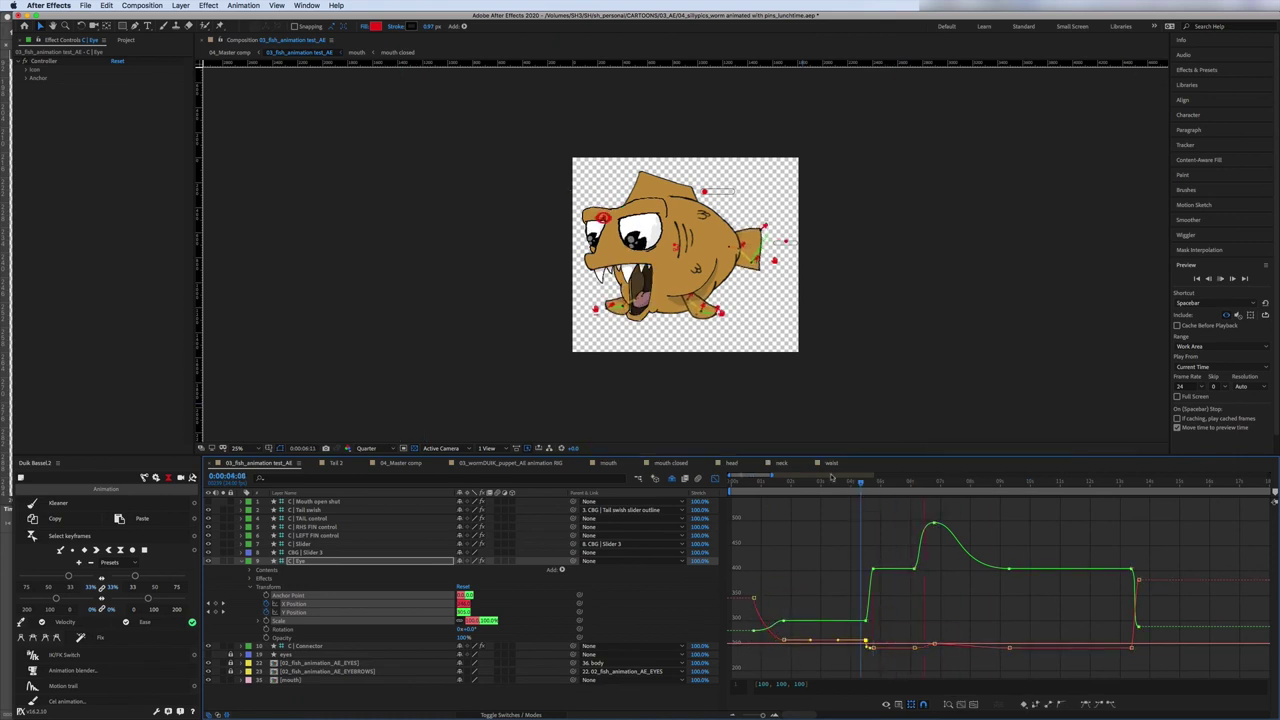